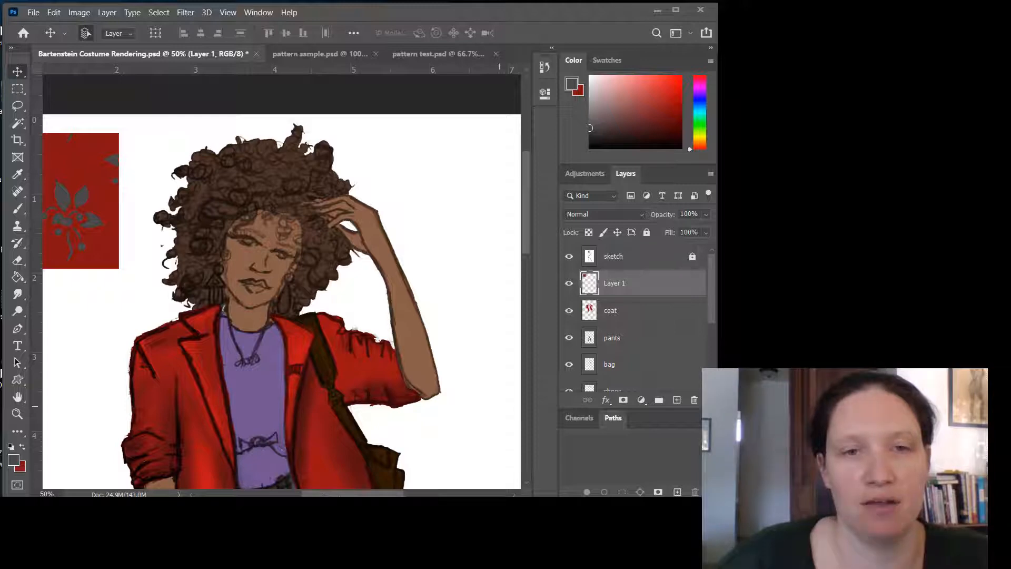
pyautogui.moveTo(280, 494)
pyautogui.mouseDown()
pyautogui.moveTo(260, 495)
pyautogui.moveTo(297, 494)
pyautogui.mouseUp()
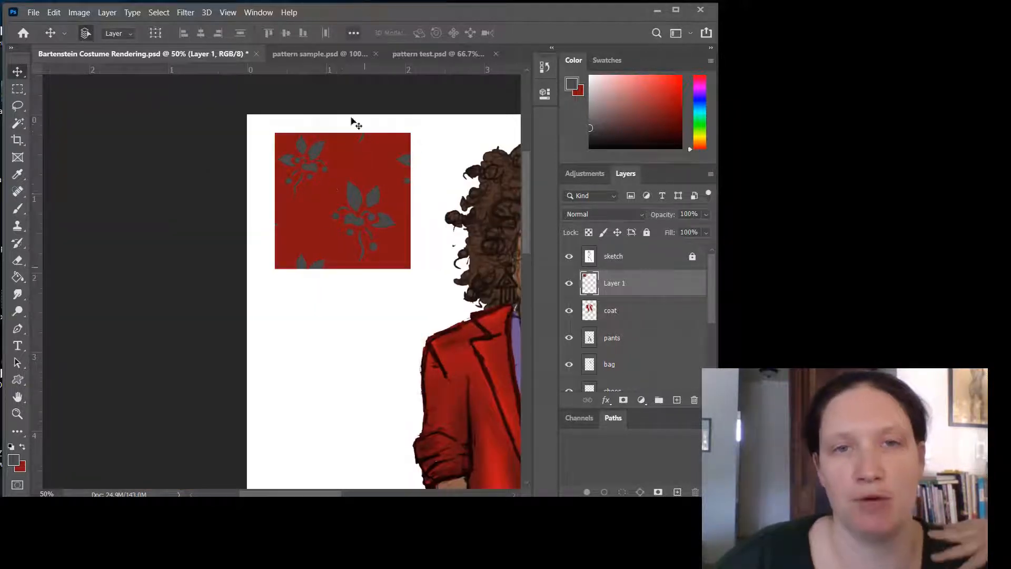
pyautogui.click(305, 53)
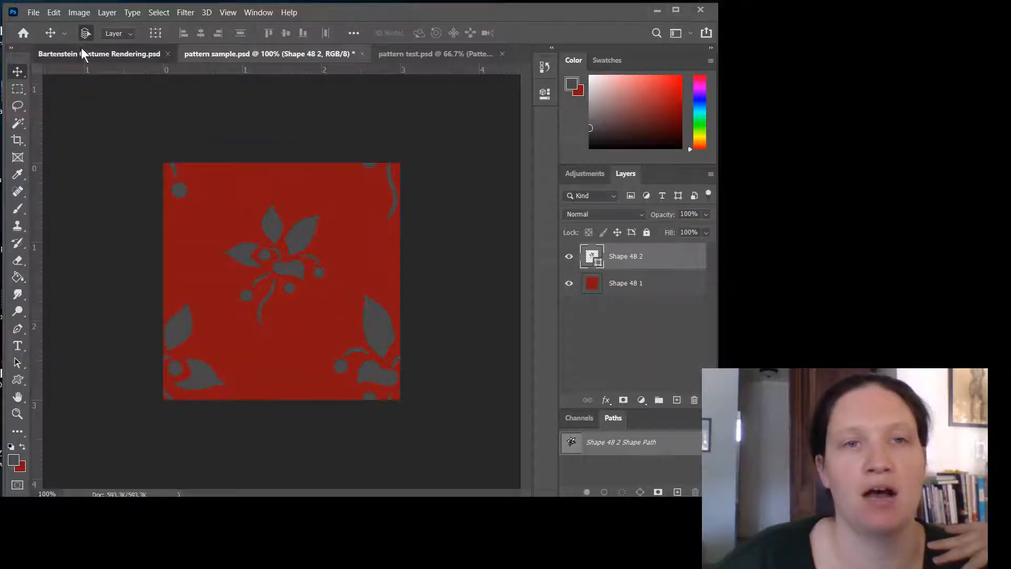
pyautogui.click(81, 48)
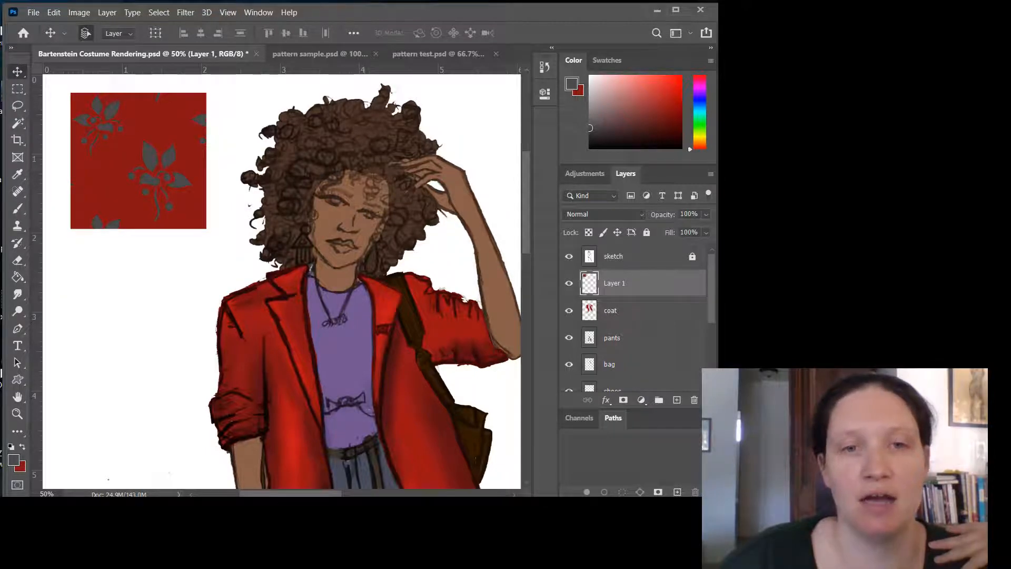
pyautogui.moveTo(289, 493); pyautogui.dragTo(357, 495)
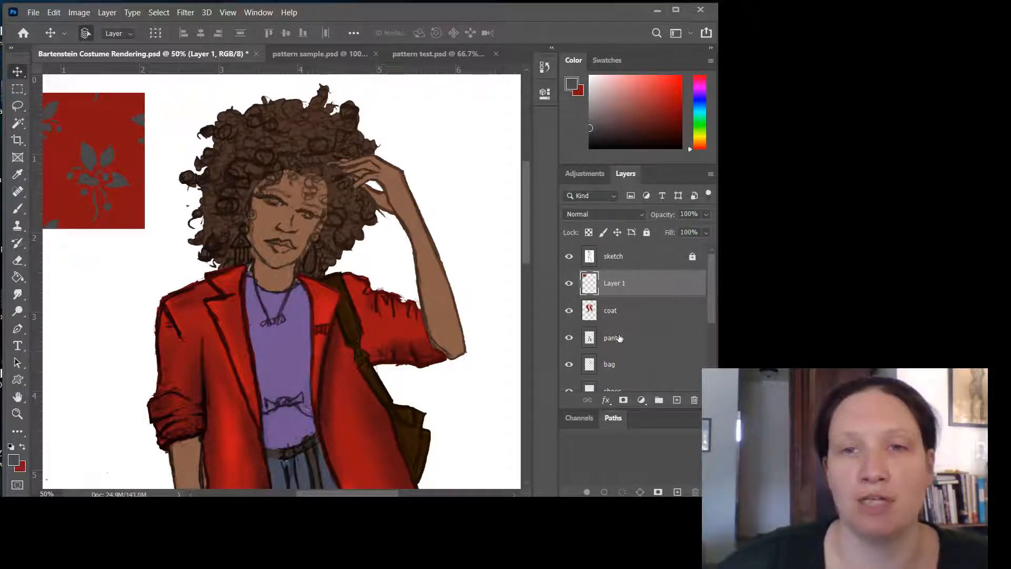
# - Group all the layers from pants down to hair into one layer group
pyautogui.click(631, 344)
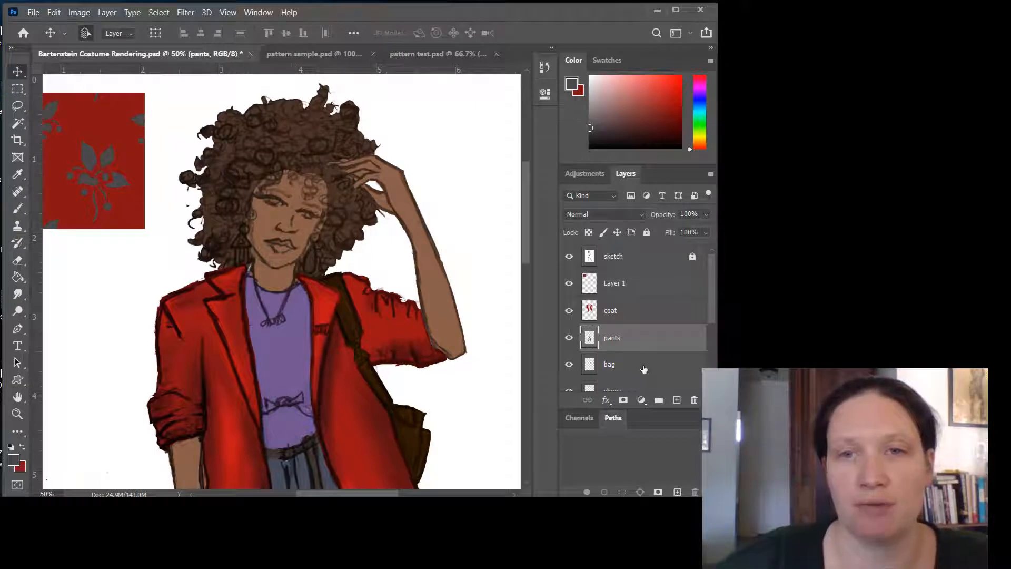
pyautogui.scroll(-3, 643, 369)
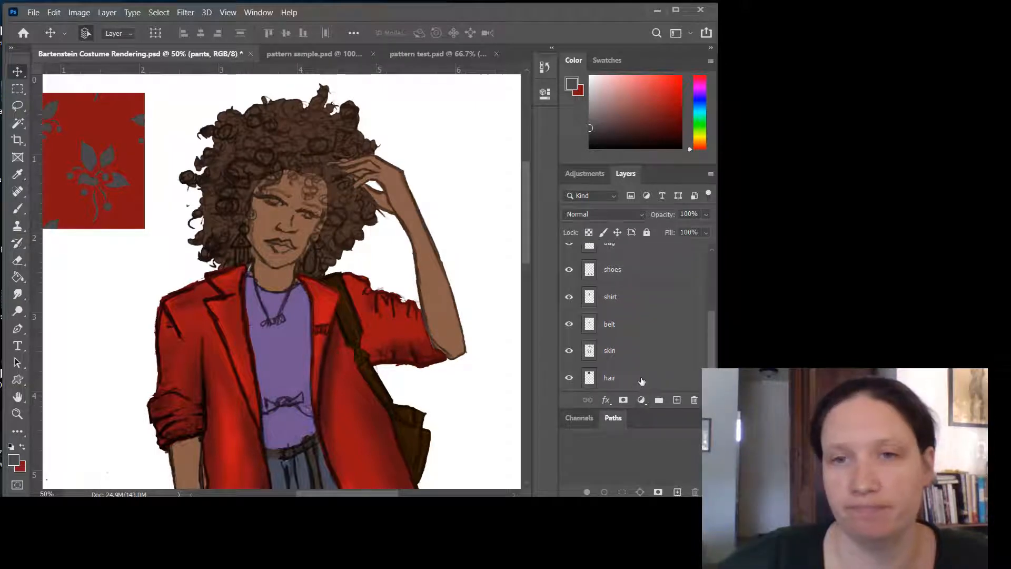
pyautogui.keyDown('shift'); pyautogui.click(641, 381); pyautogui.keyUp('shift')
pyautogui.click(659, 401)
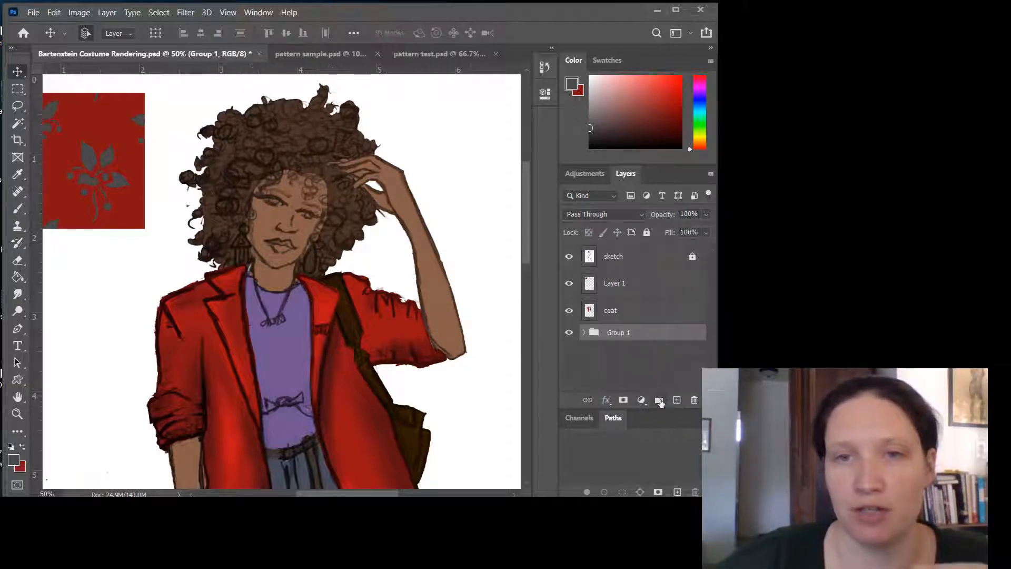
# - Mark the coat layer with a red color label
pyautogui.click(613, 310)
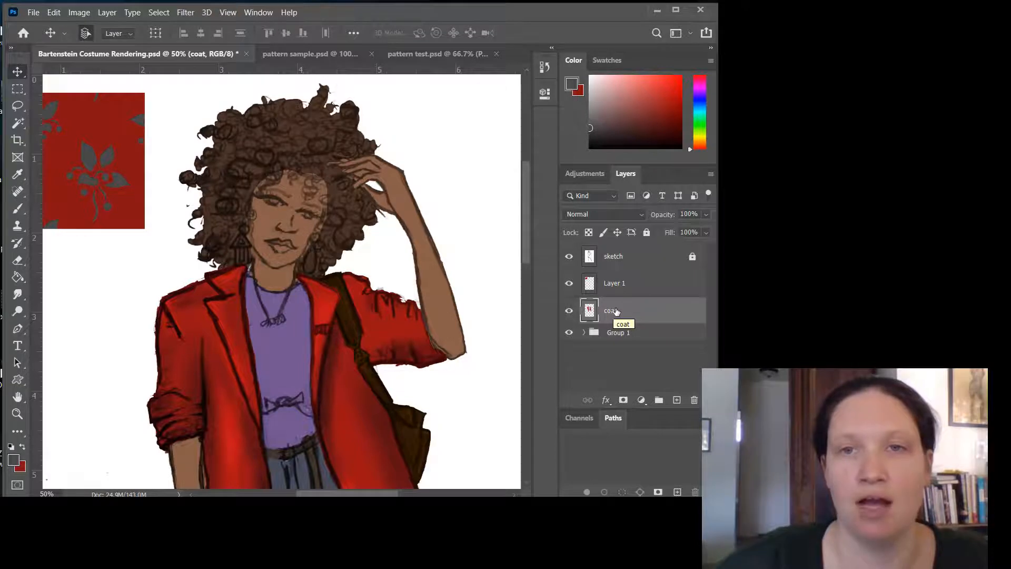
pyautogui.rightClick(615, 311)
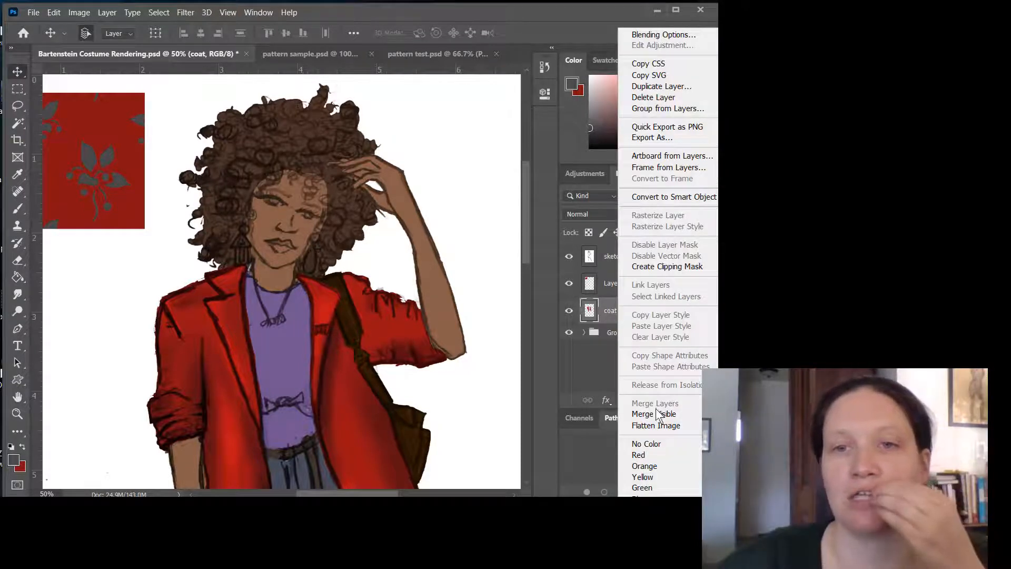
pyautogui.click(651, 455)
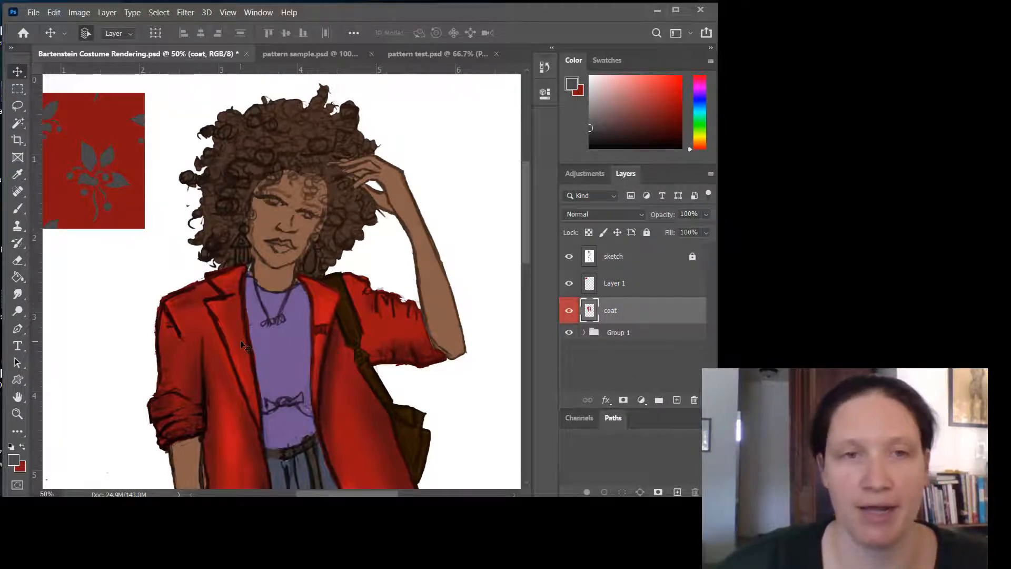
# - Duplicate the coat layer and keep the copy hidden directly beneath the original coat layer
pyautogui.scroll(-1, 243, 345)
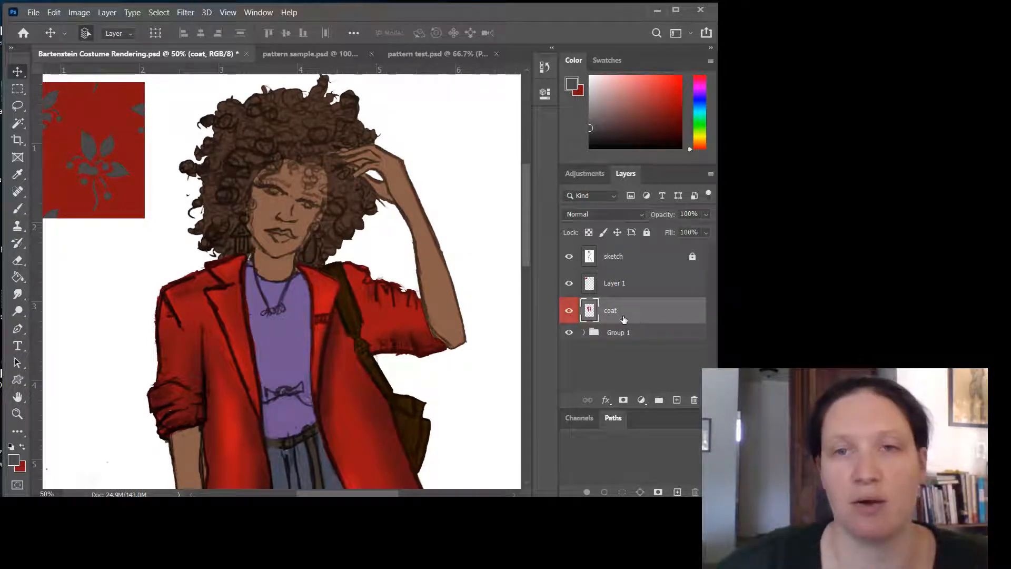
pyautogui.moveTo(624, 311); pyautogui.dragTo(676, 402)
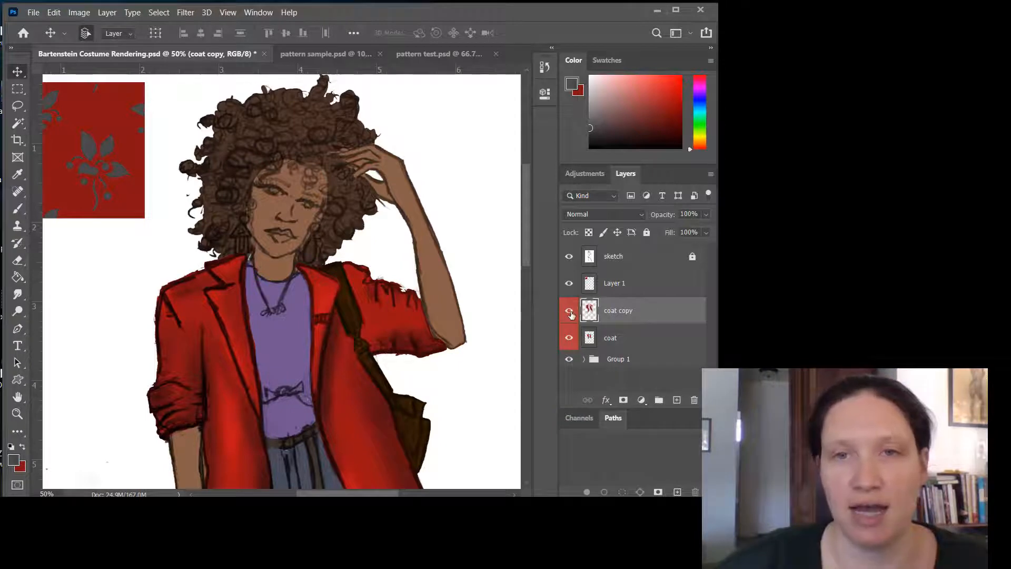
pyautogui.moveTo(644, 312); pyautogui.dragTo(639, 350)
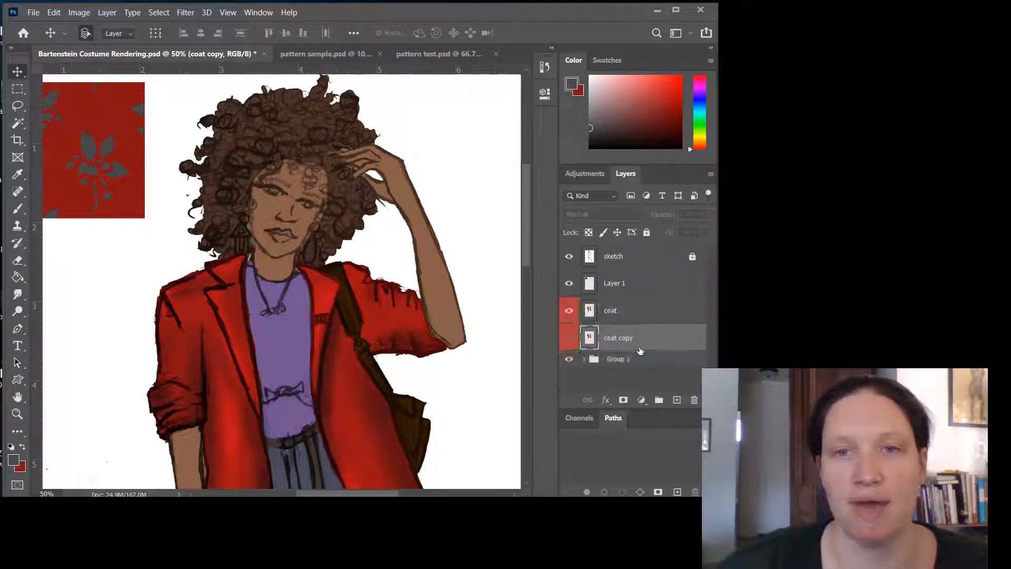
# - On the original coat layer, outline the collar and lapel on the lowered-arm side with the Magnetic Lasso to select them
pyautogui.click(624, 315)
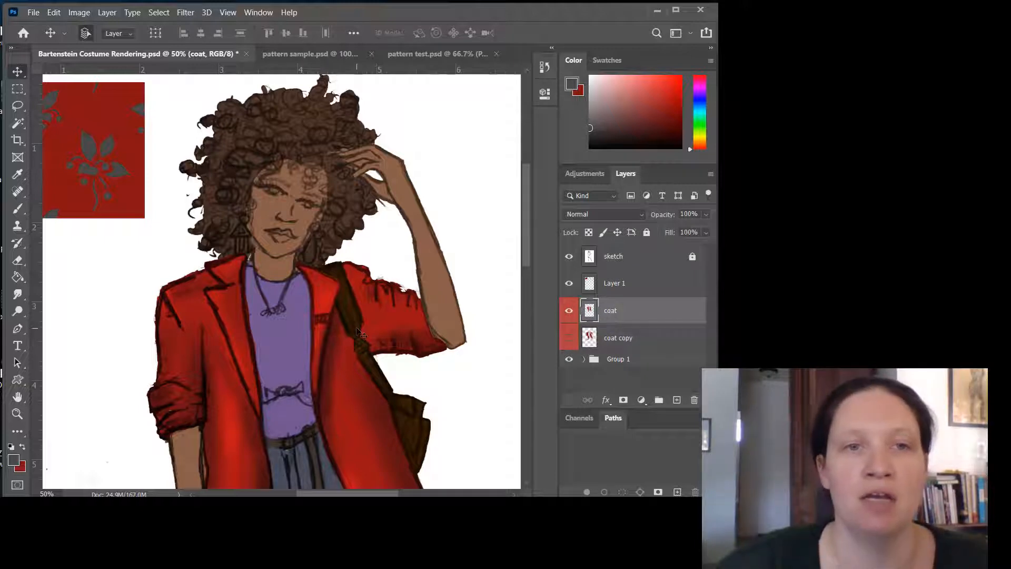
pyautogui.scroll(1, 316, 358)
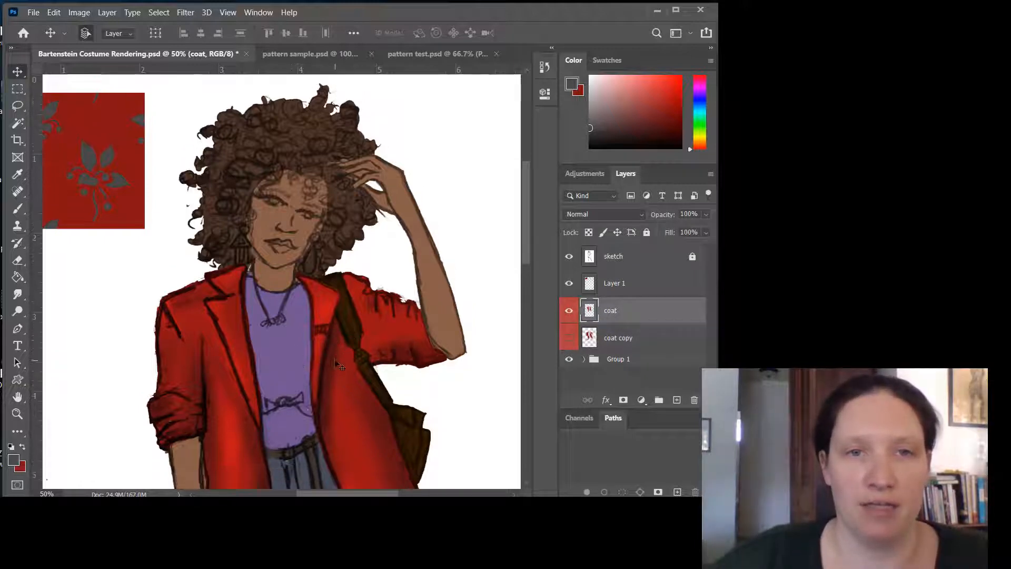
pyautogui.scroll(-5, 335, 361)
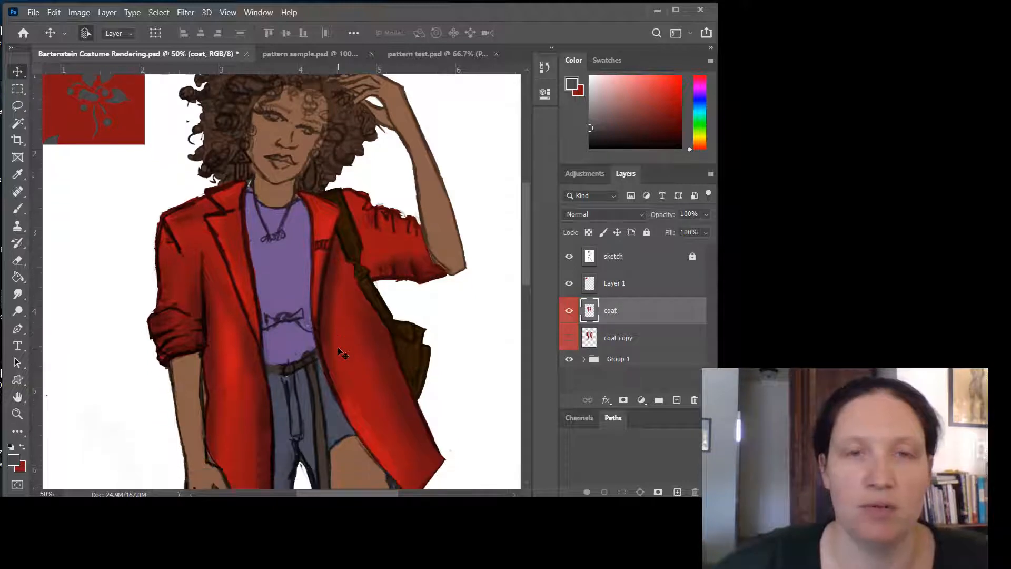
pyautogui.scroll(-2, 338, 348)
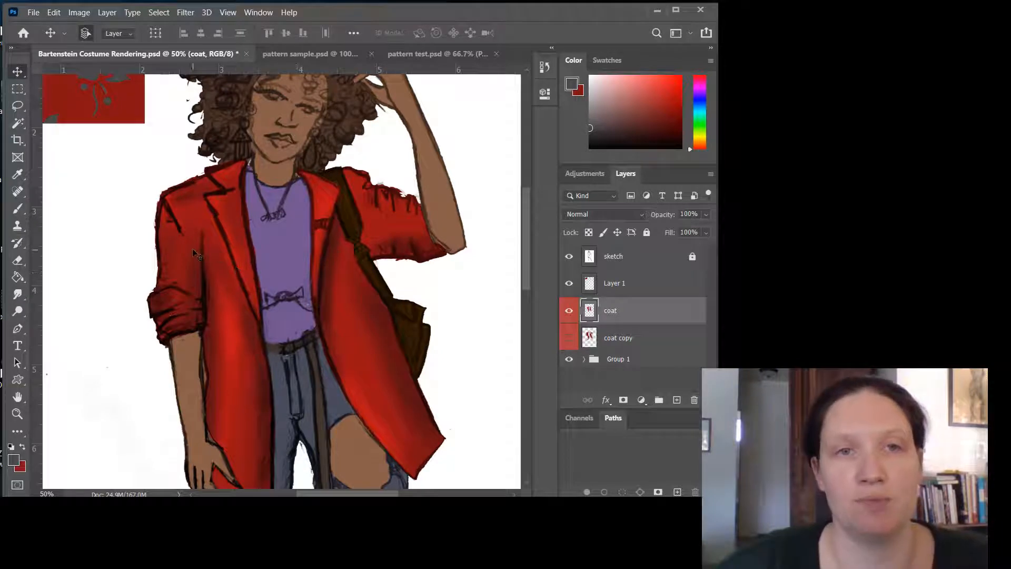
pyautogui.click(18, 107)
pyautogui.rightClick(20, 108)
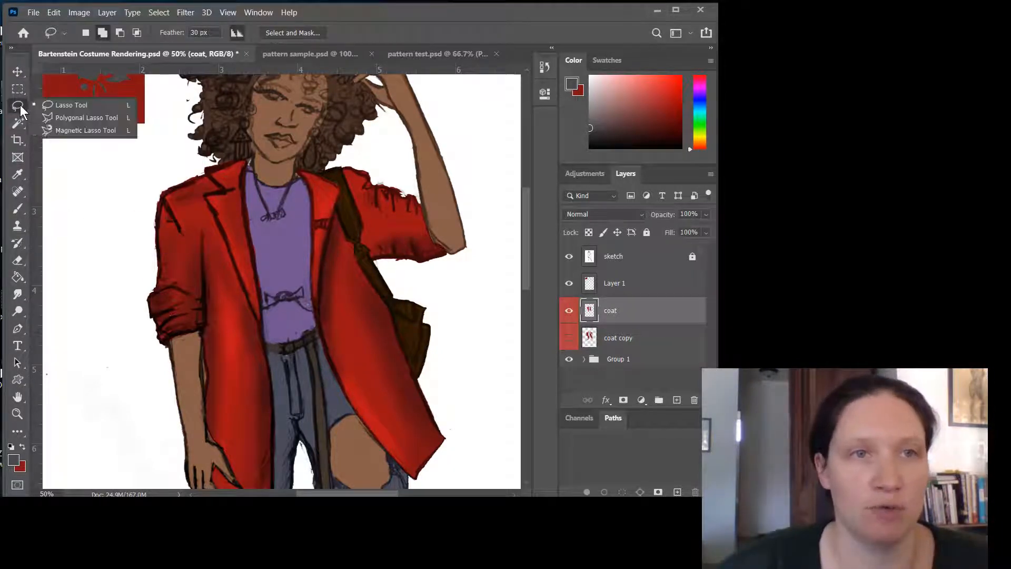
pyautogui.click(83, 132)
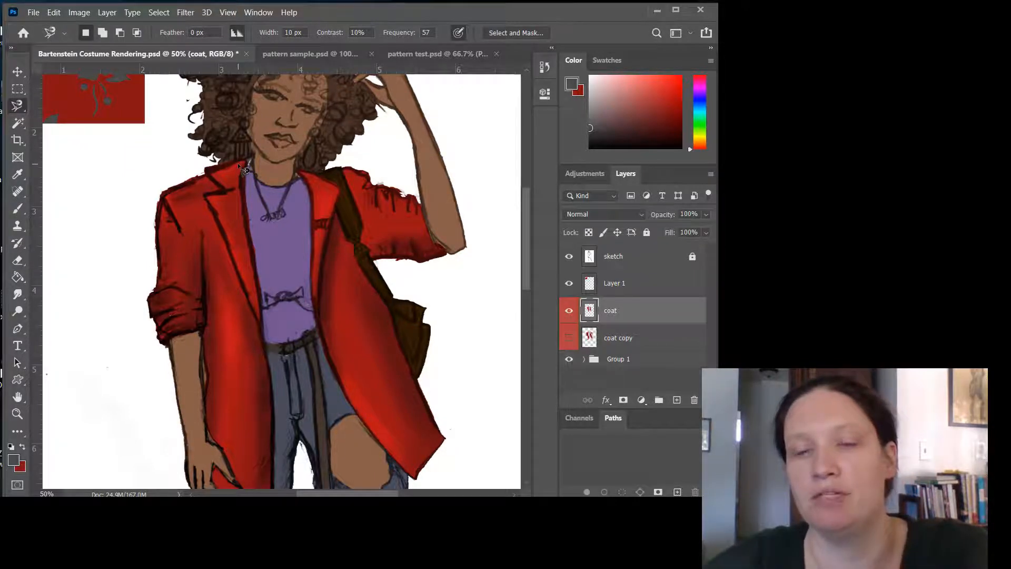
pyautogui.hotkey('ctrl', '+')
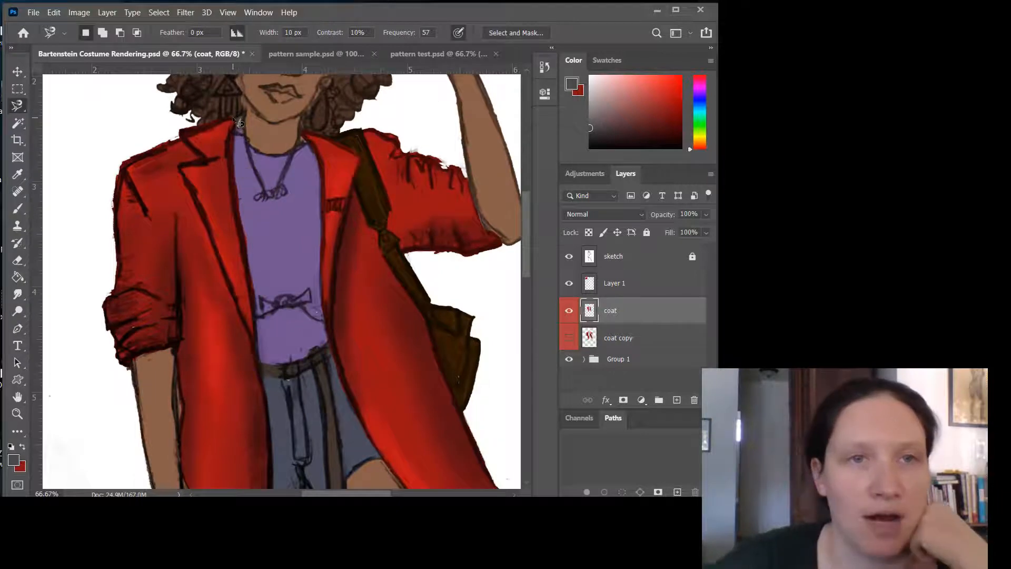
pyautogui.click(230, 120)
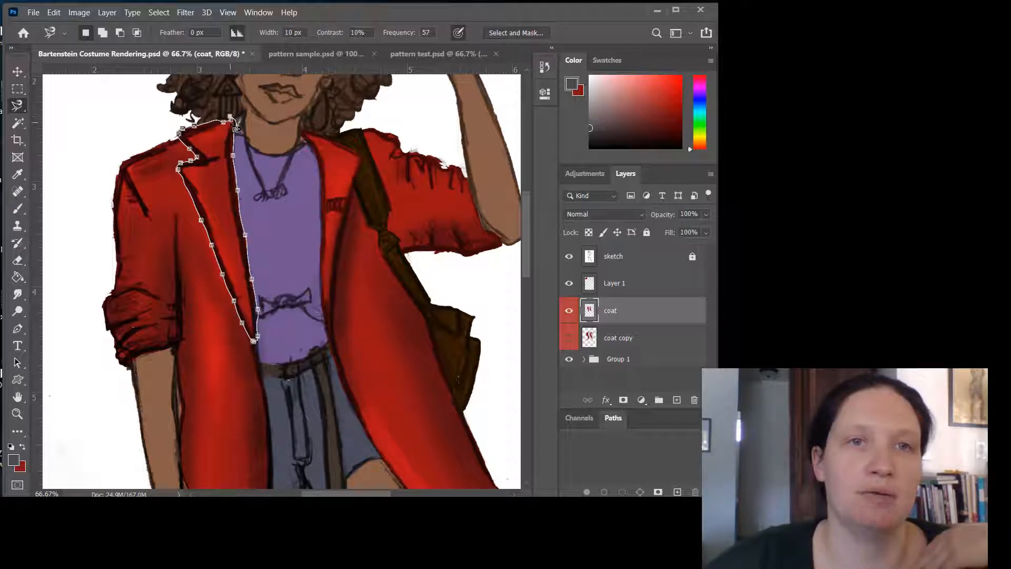
pyautogui.click(235, 127)
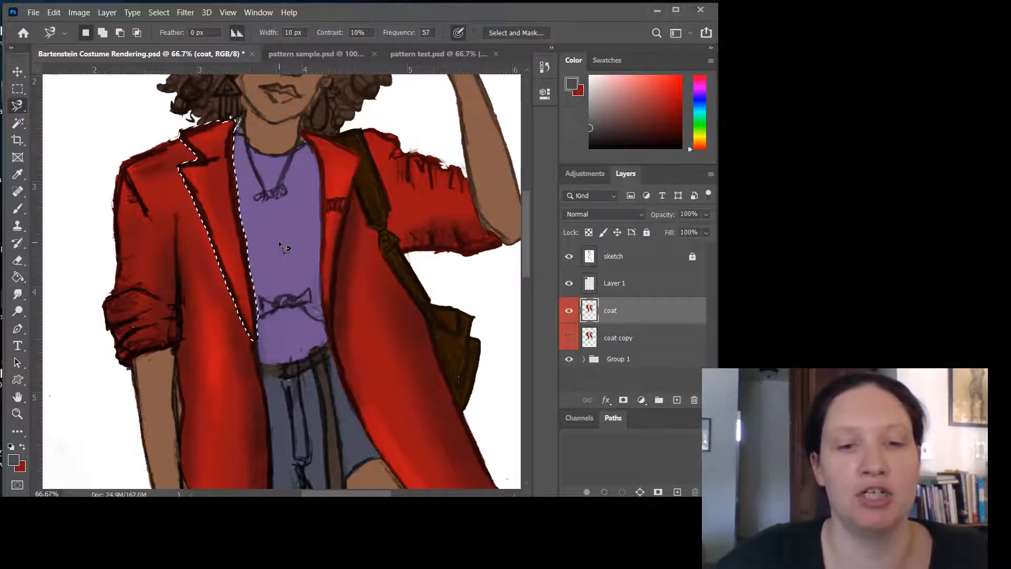
# - Copy the selected lapel onto its own layer and check the piece with the coat layer temporarily hidden
pyautogui.hotkey('ctrl', 'j')
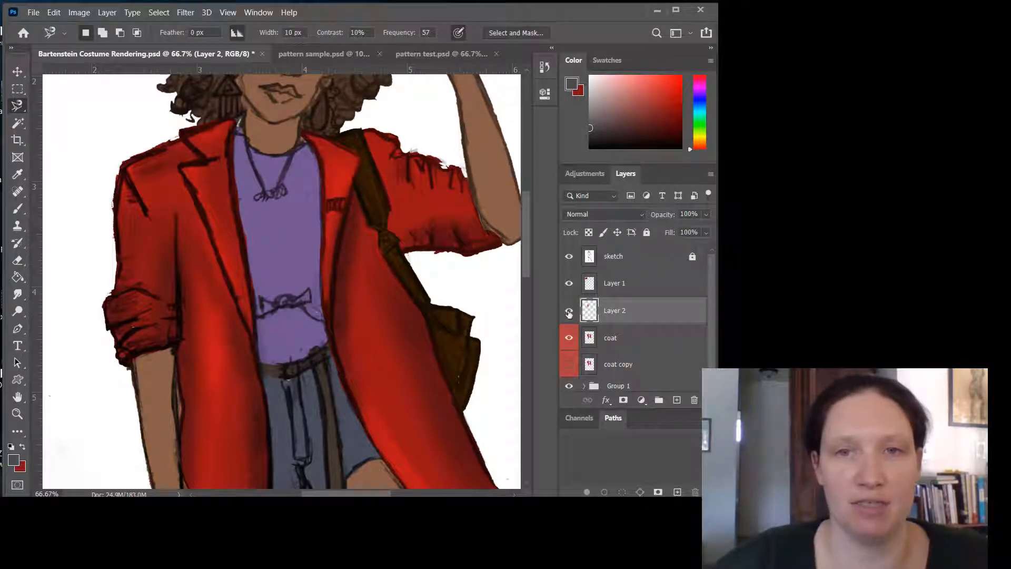
pyautogui.click(570, 339)
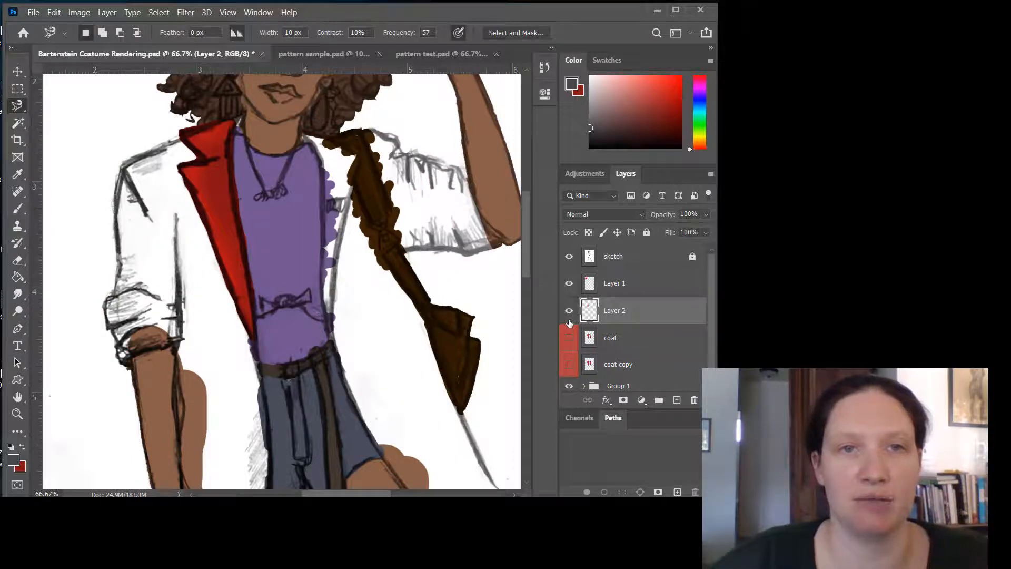
pyautogui.click(568, 339)
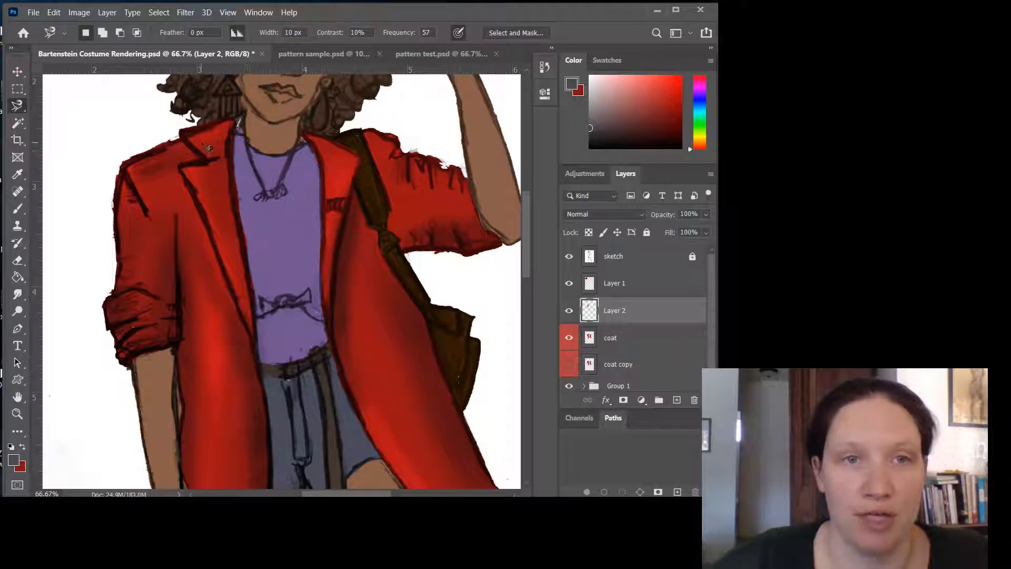
# - Select the lowered arm's coat sleeve with the Magnetic Lasso, following the armhole seam and cuff and looping loosely outside the arm
pyautogui.click(128, 169)
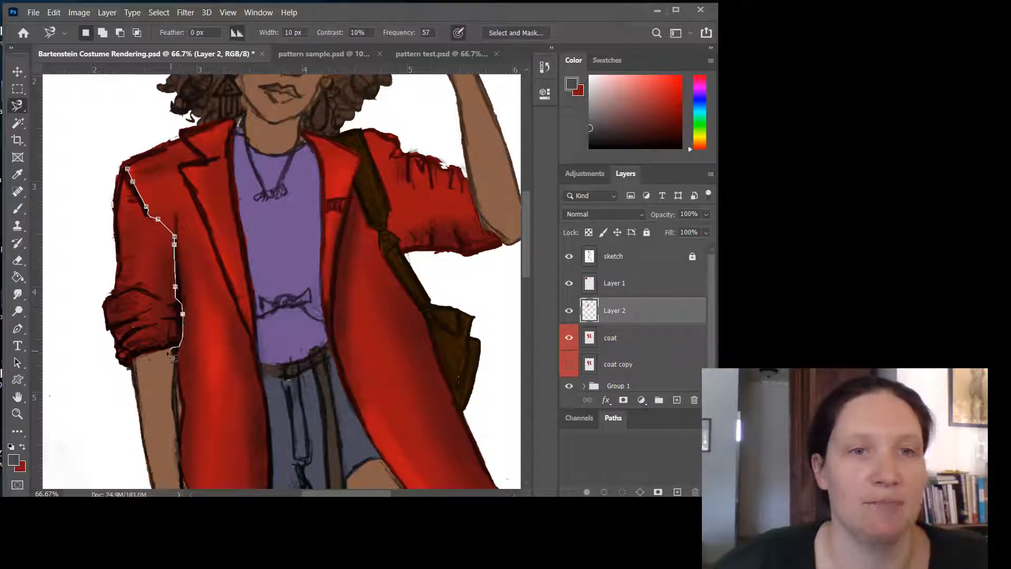
pyautogui.press('BackSpace')
pyautogui.press('BackSpace')
pyautogui.press('BackSpace')
pyautogui.press('BackSpace')
pyautogui.press('BackSpace')
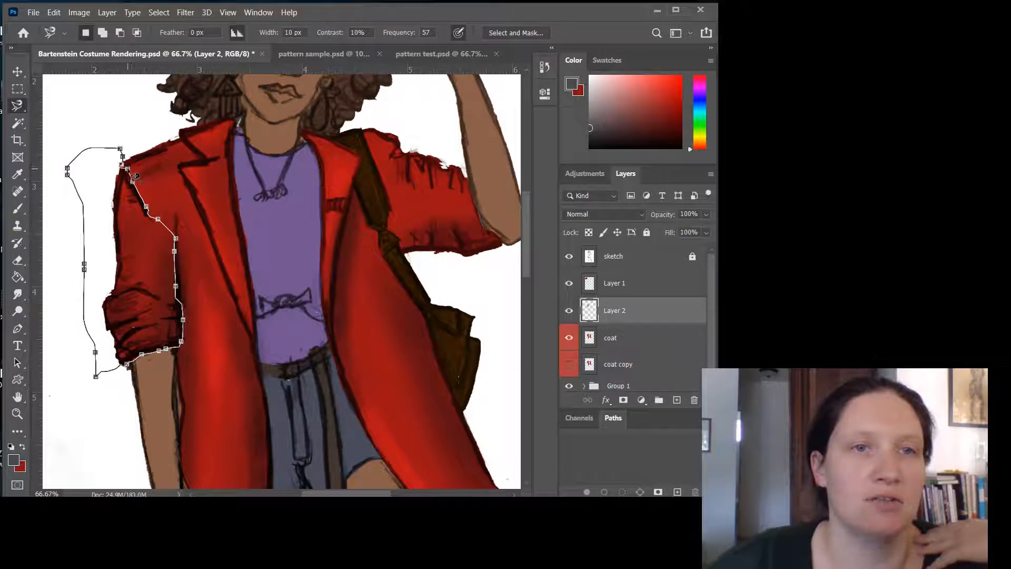
pyautogui.click(127, 170)
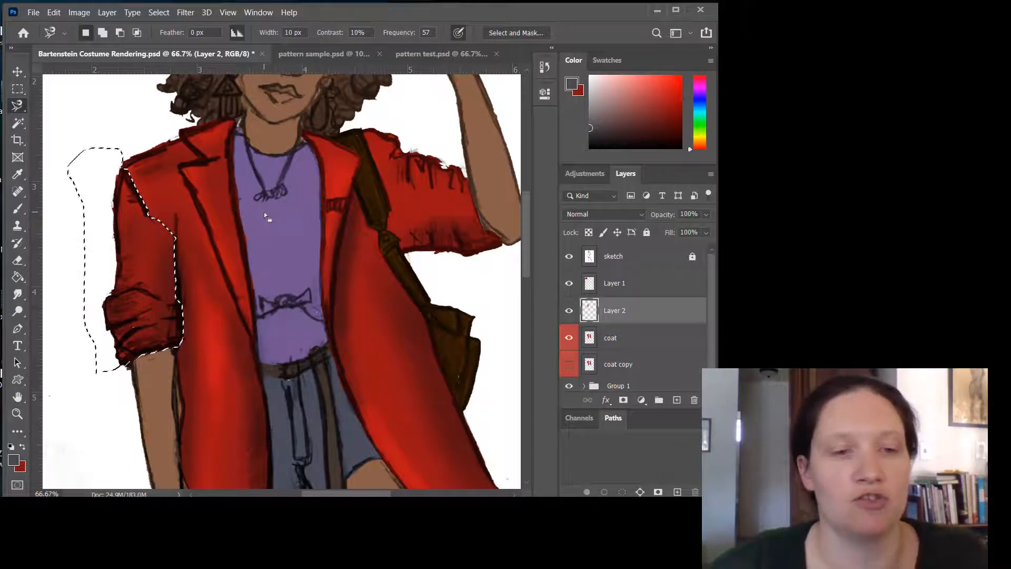
# - Copy the selected sleeve from the coat layer onto its own layer and check the separated pieces with the coat temporarily hidden
pyautogui.hotkey('ctrl', 'c')
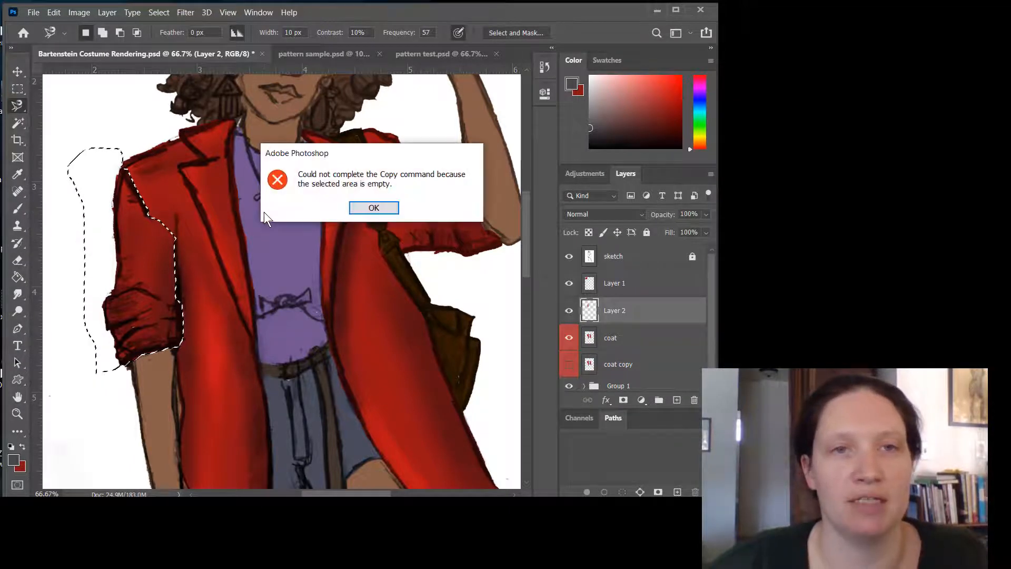
pyautogui.click(374, 208)
pyautogui.click(612, 340)
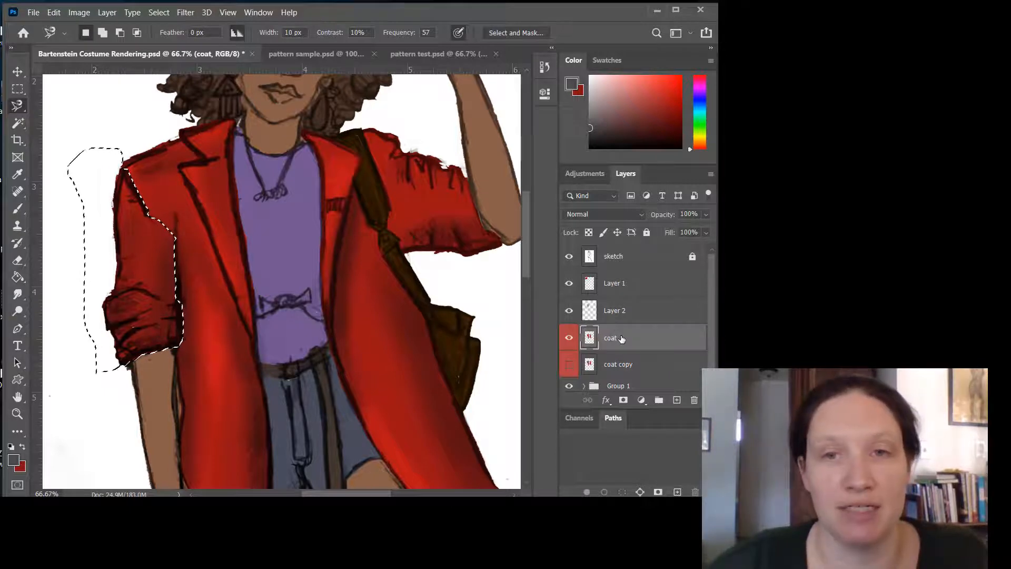
pyautogui.hotkey('ctrl', 'j')
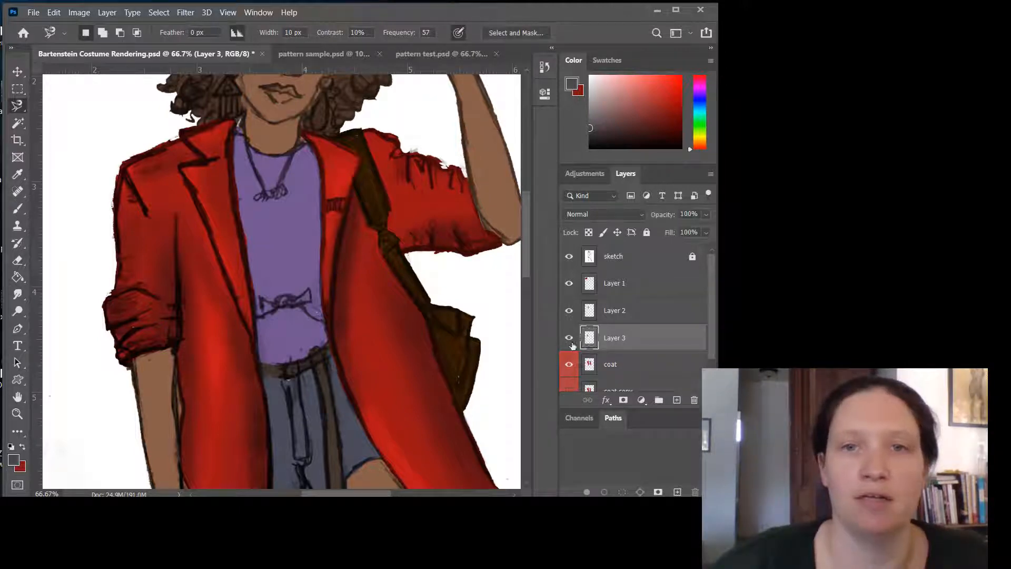
pyautogui.click(619, 370)
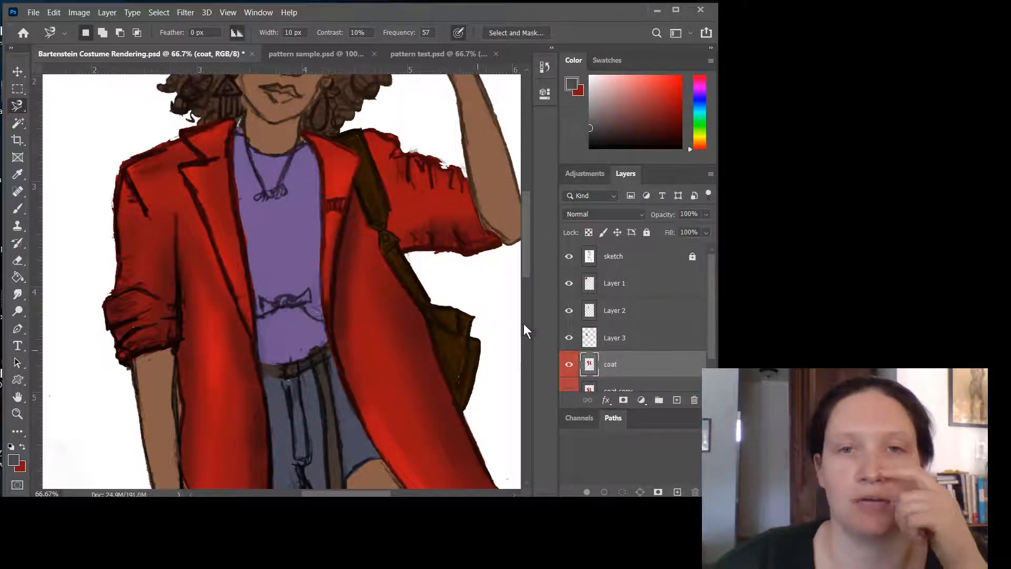
pyautogui.scroll(-1, 610, 366)
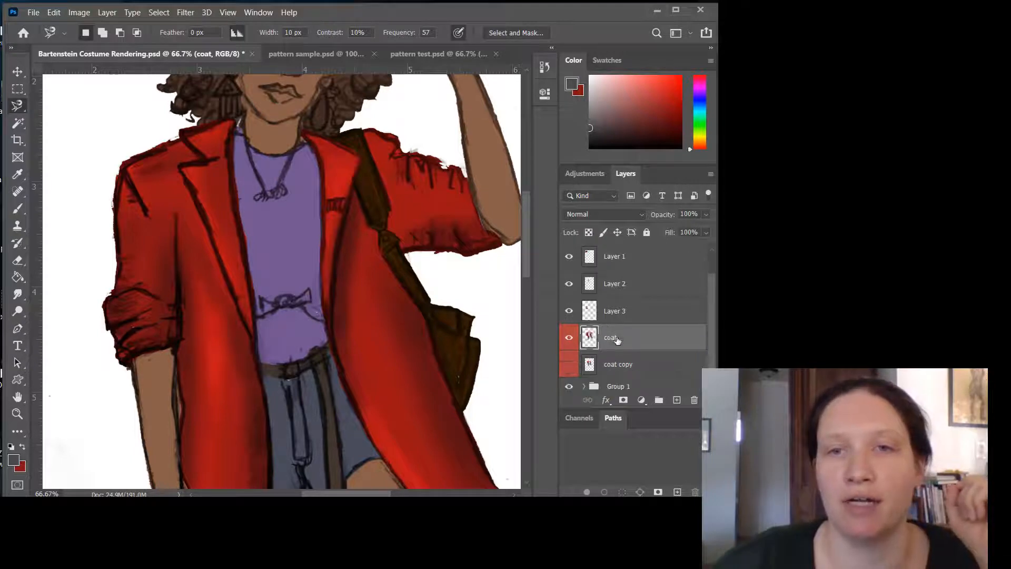
pyautogui.click(569, 339)
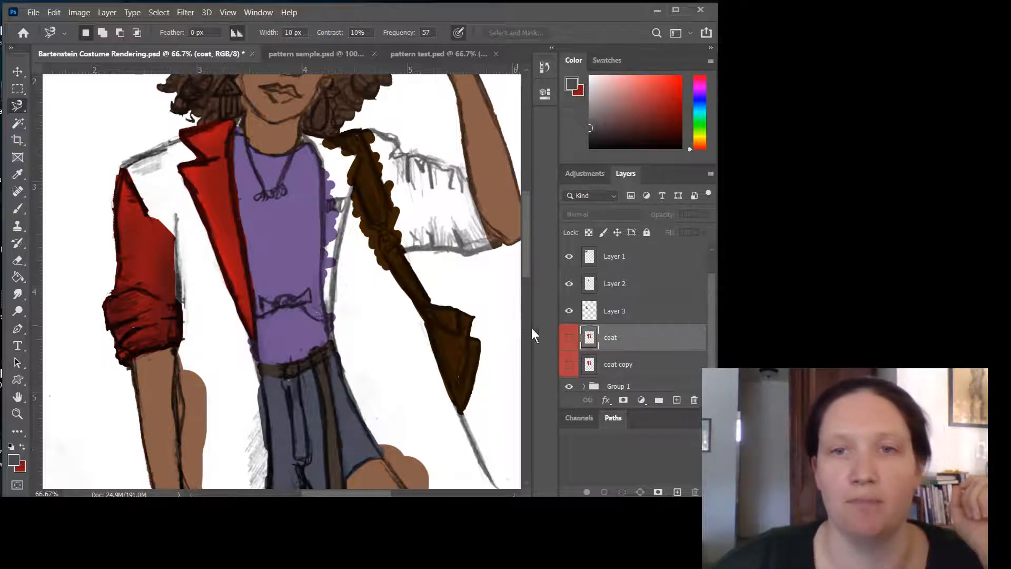
pyautogui.click(569, 338)
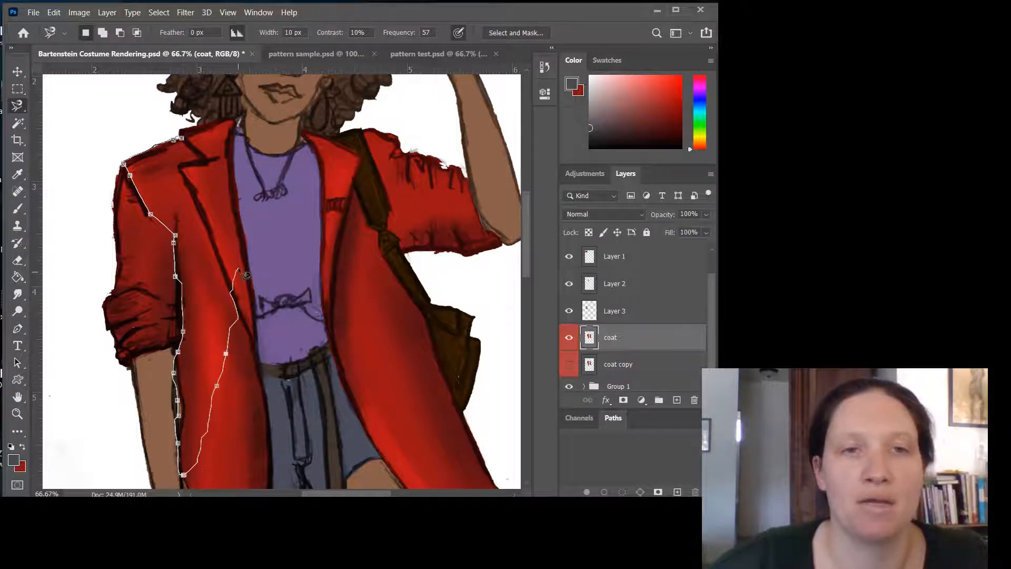
# - Try to select the lowered-arm side's front coat panel with the Magnetic Lasso, removing stray anchor points and looping loosely around the hand
pyautogui.moveTo(220, 427); pyautogui.dragTo(224, 209)
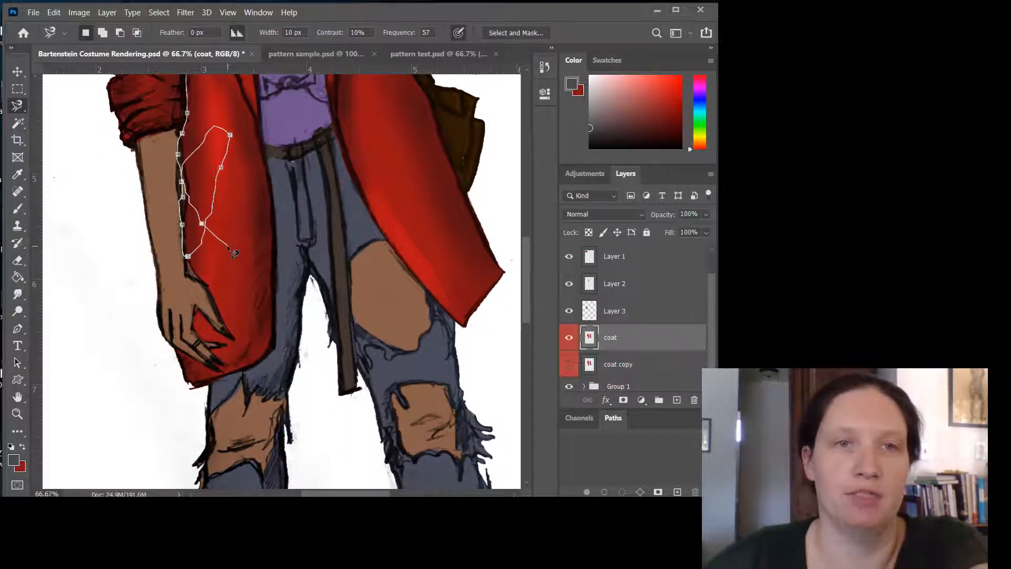
pyautogui.press('BackSpace')
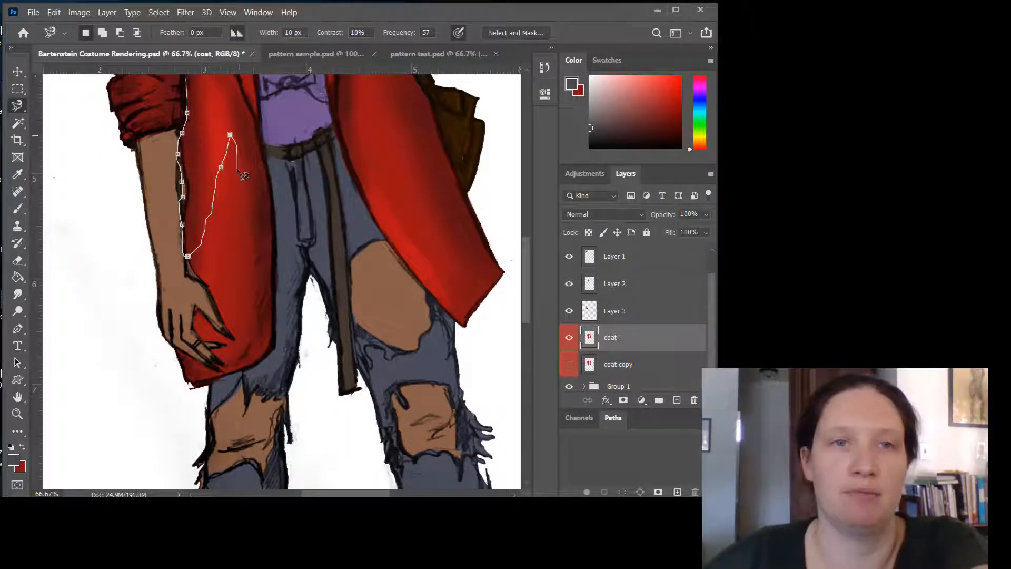
pyautogui.press('BackSpace')
pyautogui.press('BackSpace')
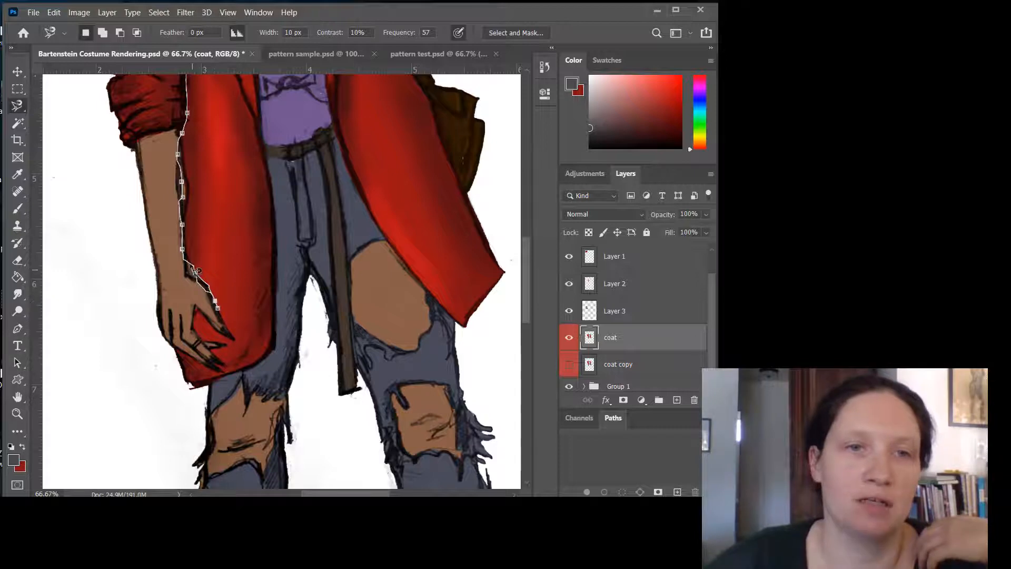
pyautogui.press('Delete')
pyautogui.click(157, 287)
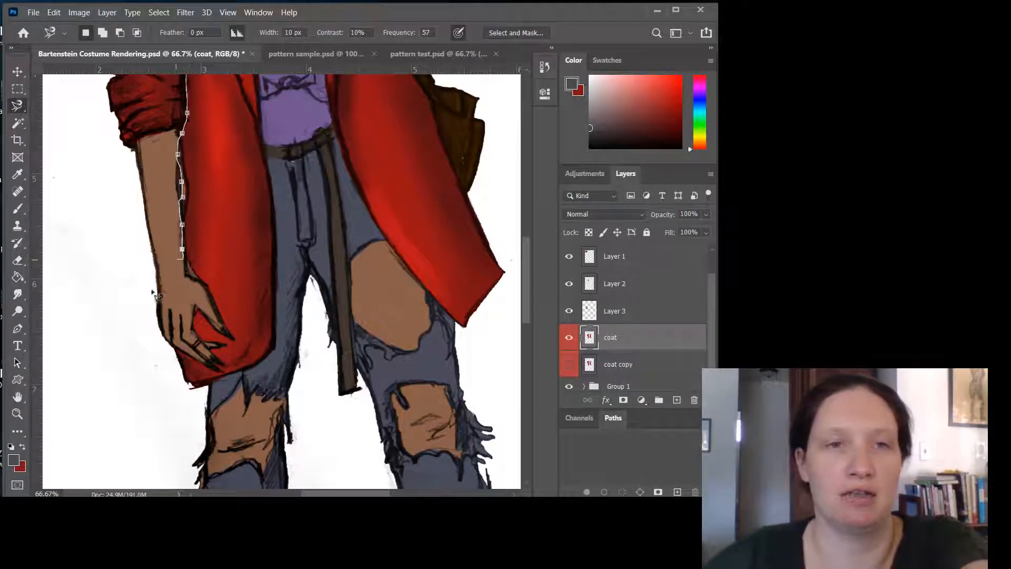
pyautogui.click(133, 374)
pyautogui.click(193, 387)
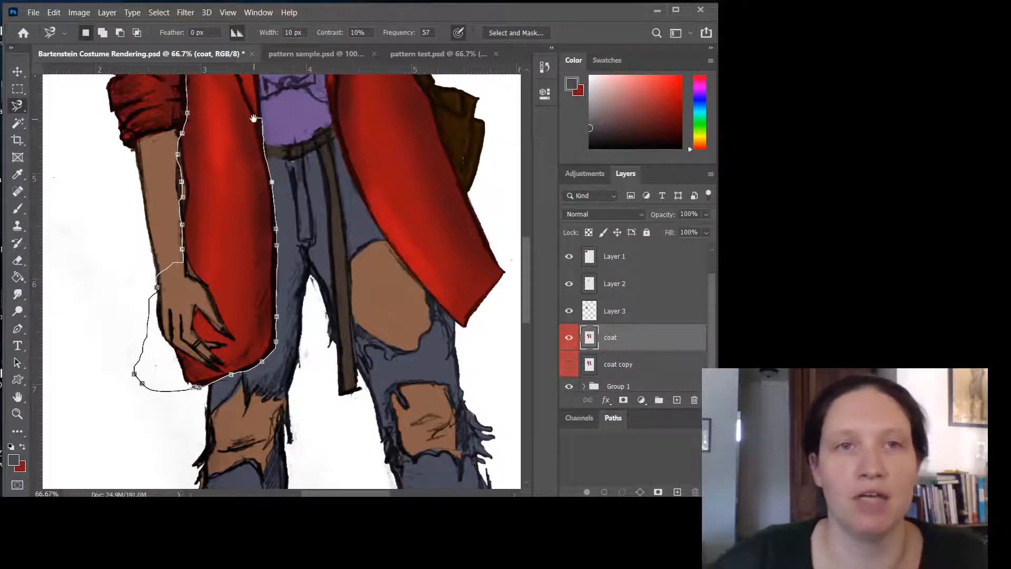
pyautogui.moveTo(253, 118)
pyautogui.mouseDown()
pyautogui.moveTo(321, 300)
pyautogui.moveTo(342, 416)
pyautogui.mouseUp()
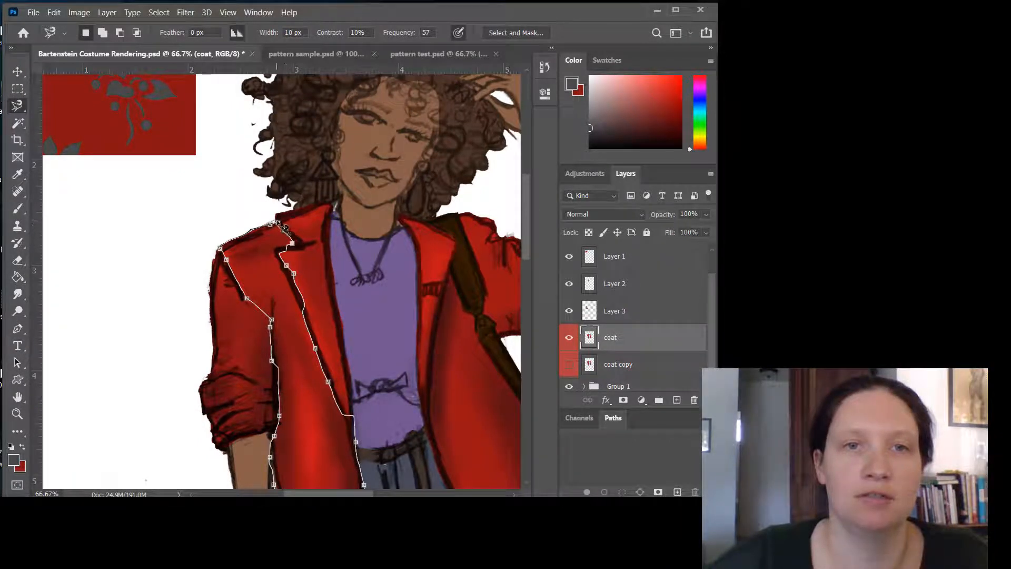
pyautogui.click(285, 228)
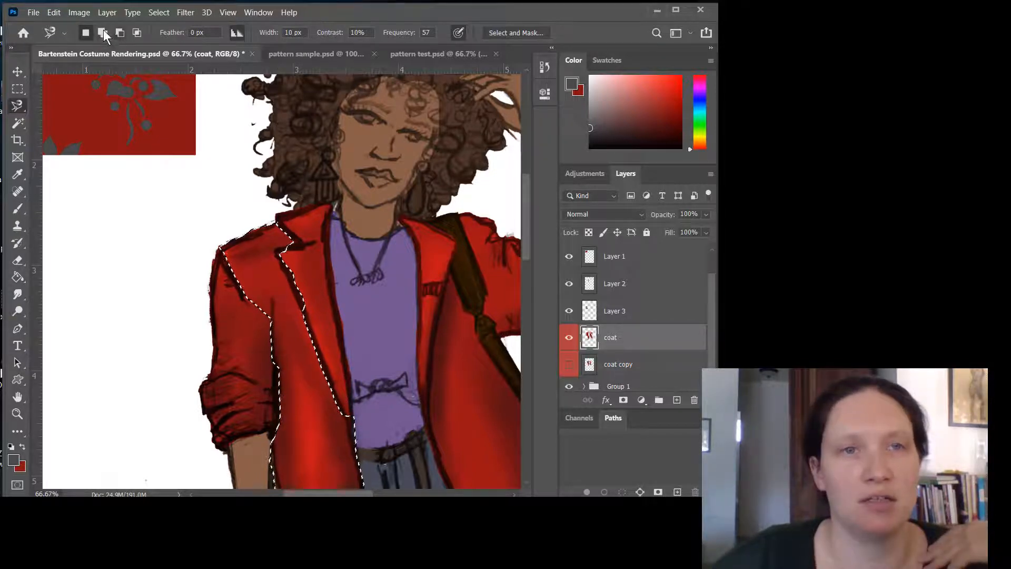
# - Try to subtract a small wedge beside the waist from the front panel selection with the Polygonal Lasso, and clear the selection
pyautogui.click(120, 32)
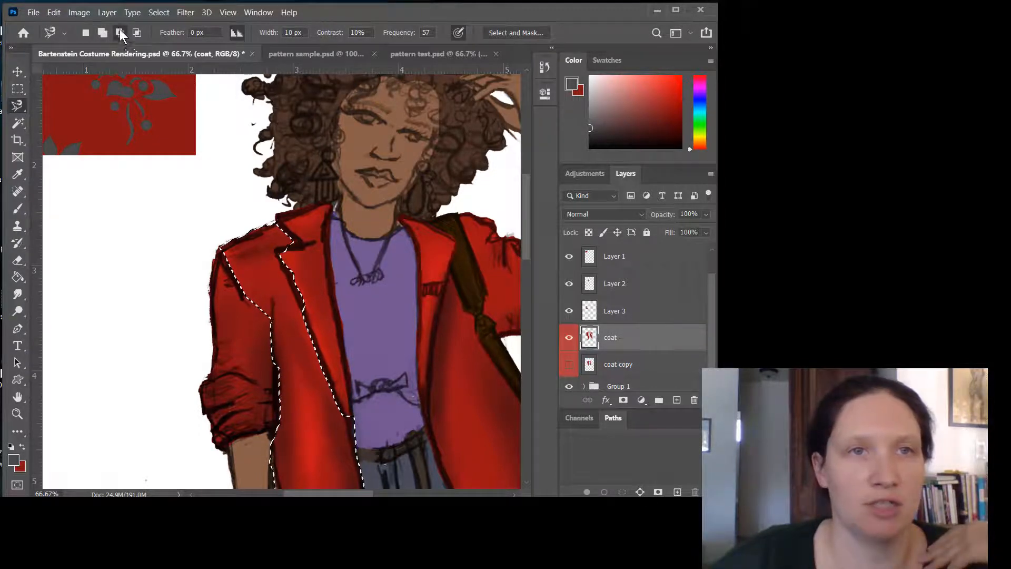
pyautogui.click(63, 30)
pyautogui.click(52, 35)
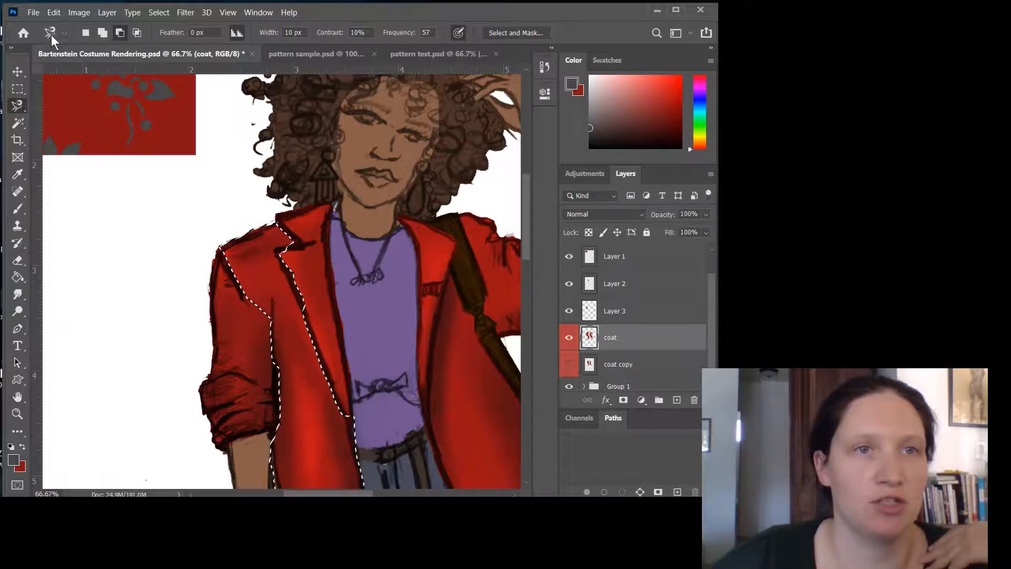
pyautogui.rightClick(21, 106)
pyautogui.click(52, 116)
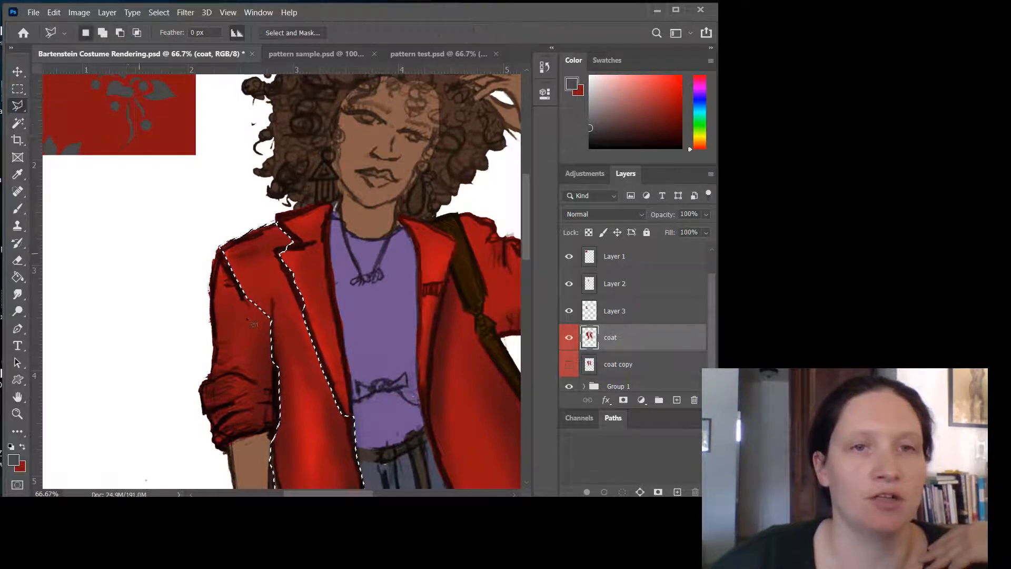
pyautogui.click(336, 402)
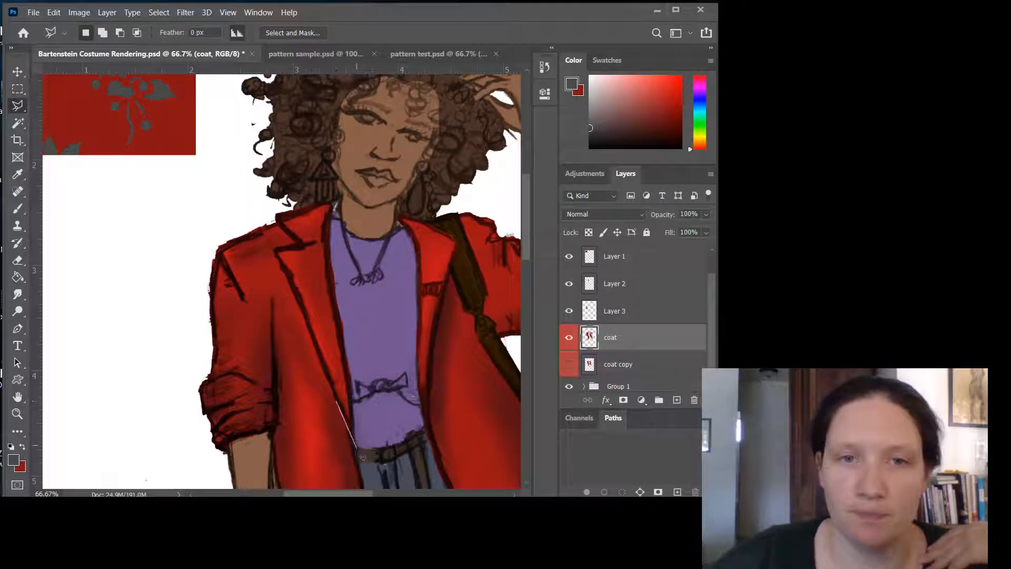
pyautogui.click(356, 453)
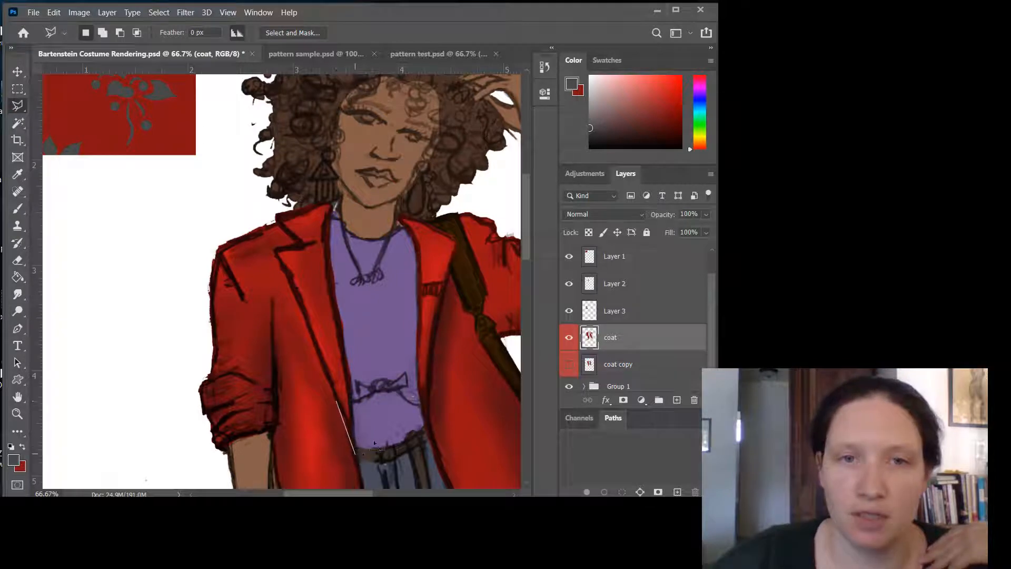
pyautogui.click(338, 404)
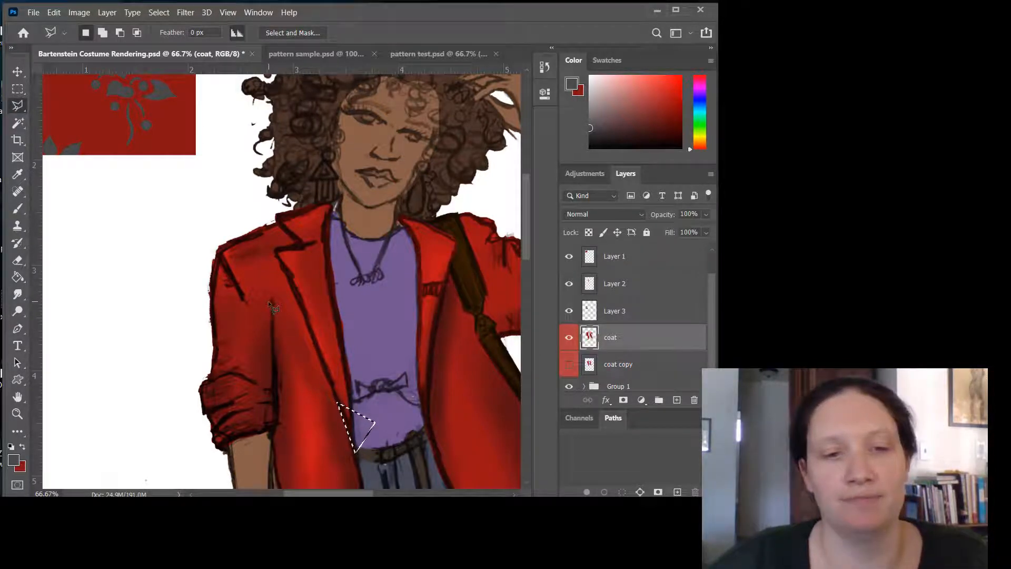
pyautogui.click(250, 302)
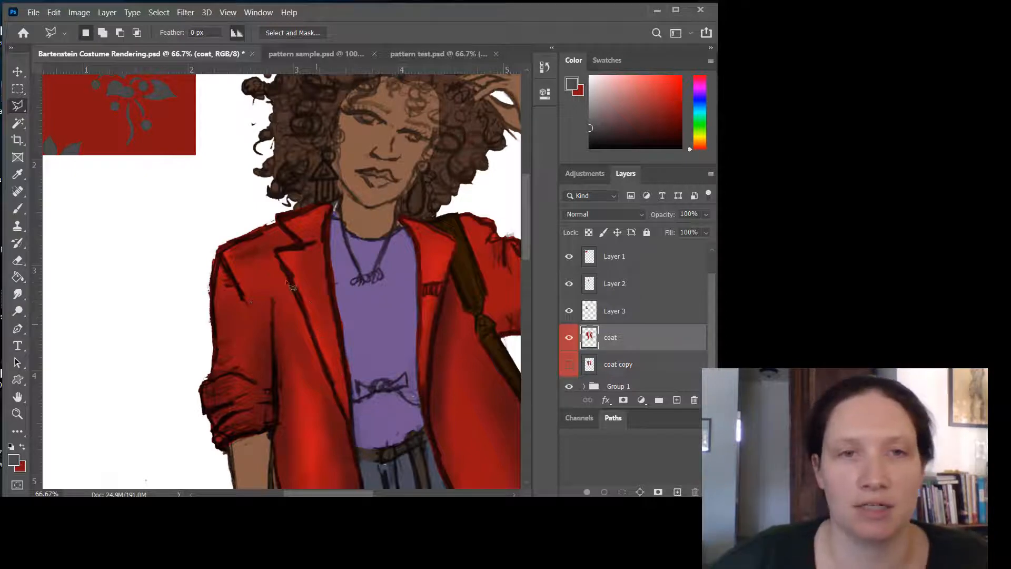
# - Select the lowered-arm side's front coat panel with the Polygonal Lasso, looping loosely around the hand, and copy it onto its own layer
pyautogui.click(278, 224)
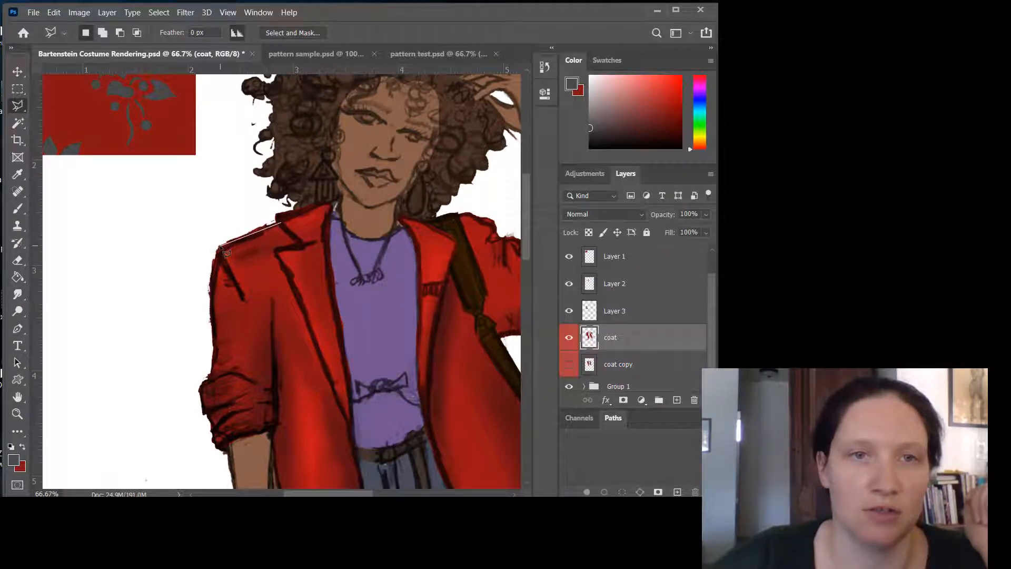
pyautogui.click(255, 213)
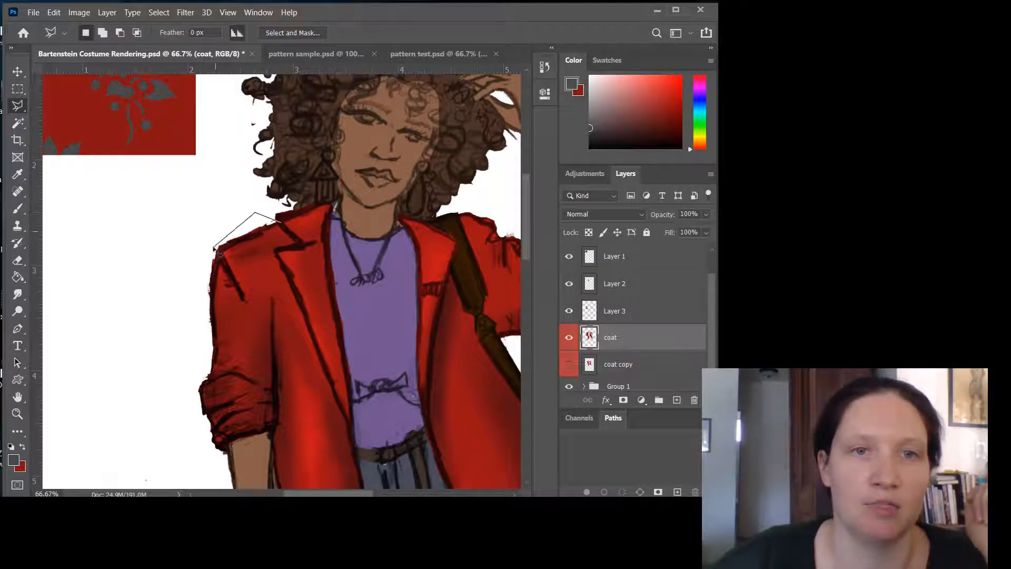
pyautogui.click(217, 245)
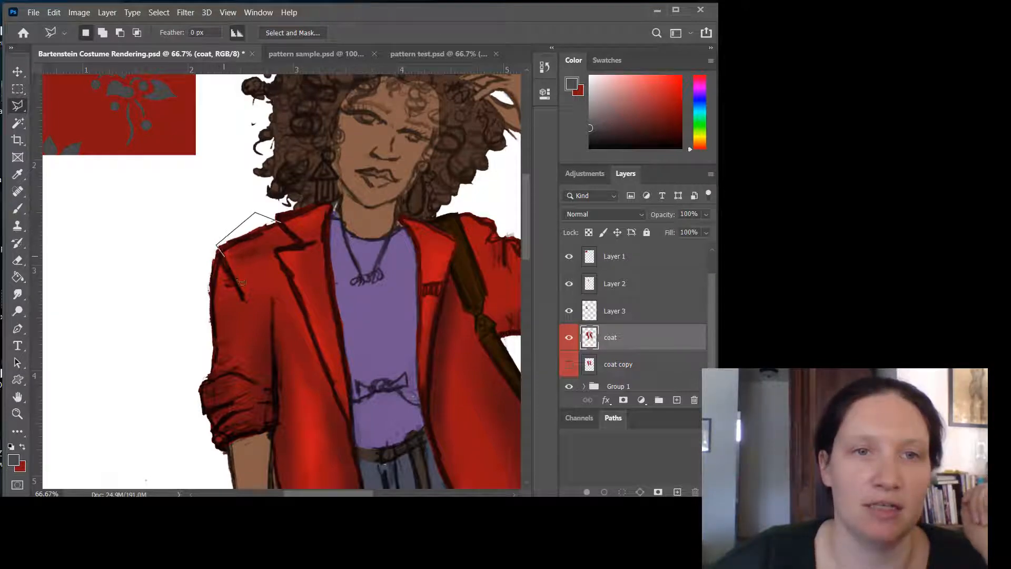
pyautogui.click(273, 328)
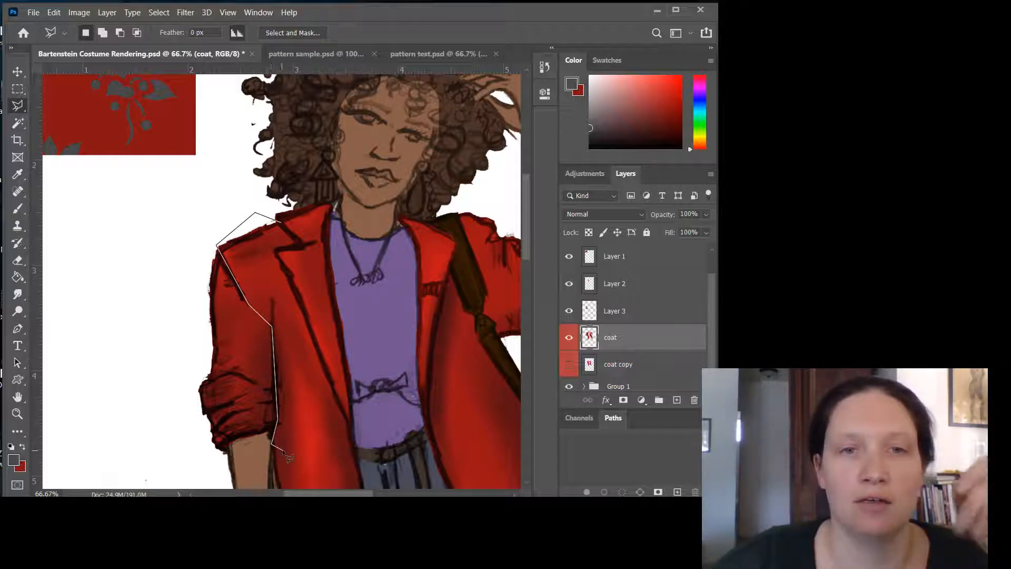
pyautogui.moveTo(275, 447); pyautogui.dragTo(285, 158)
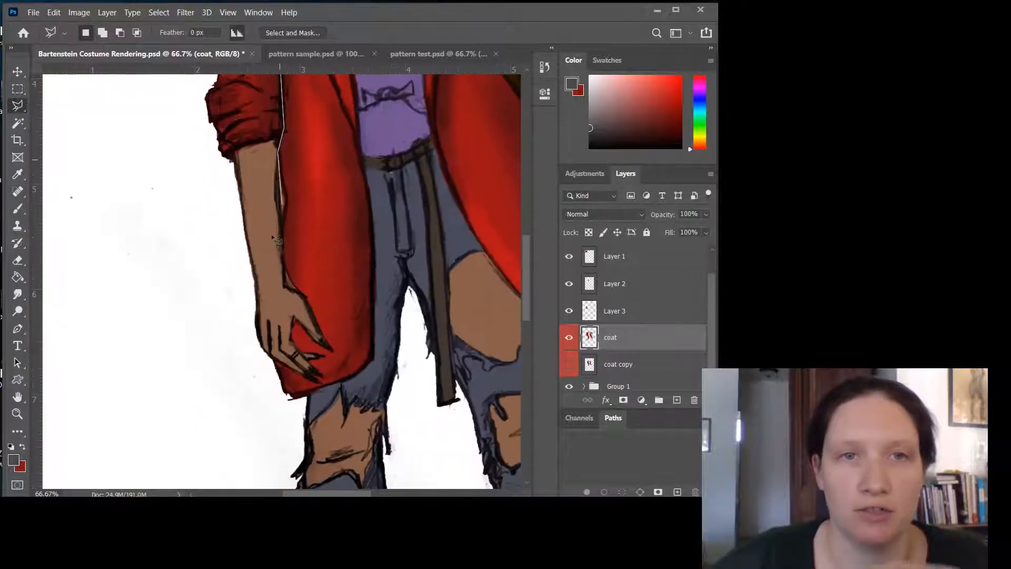
pyautogui.click(285, 200)
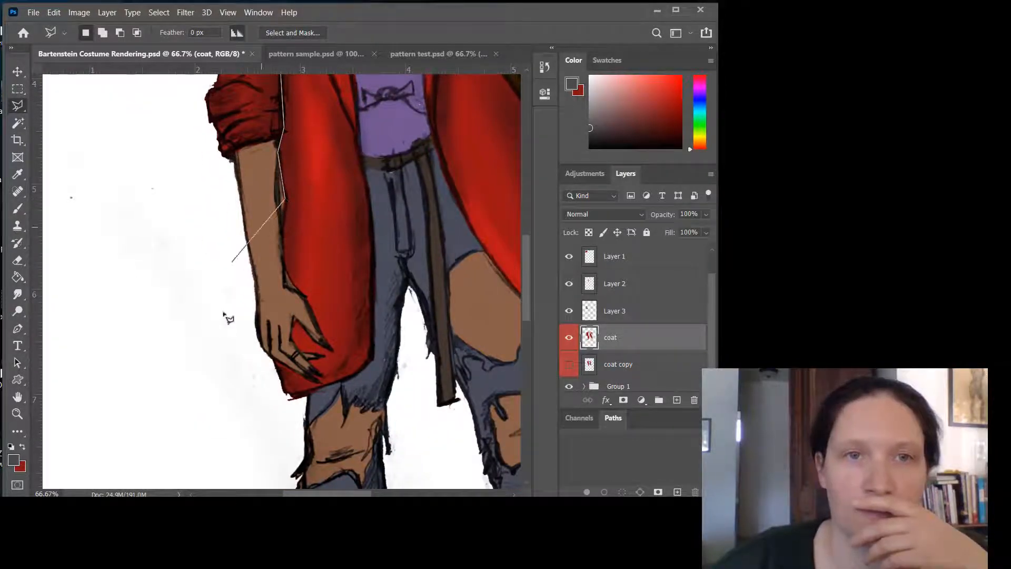
pyautogui.click(228, 344)
pyautogui.click(252, 413)
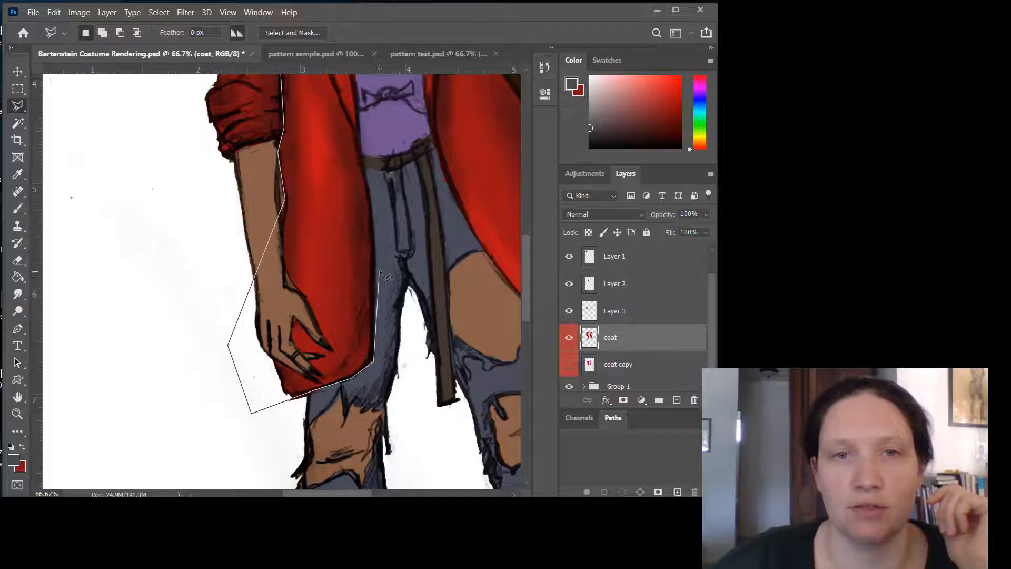
pyautogui.click(375, 213)
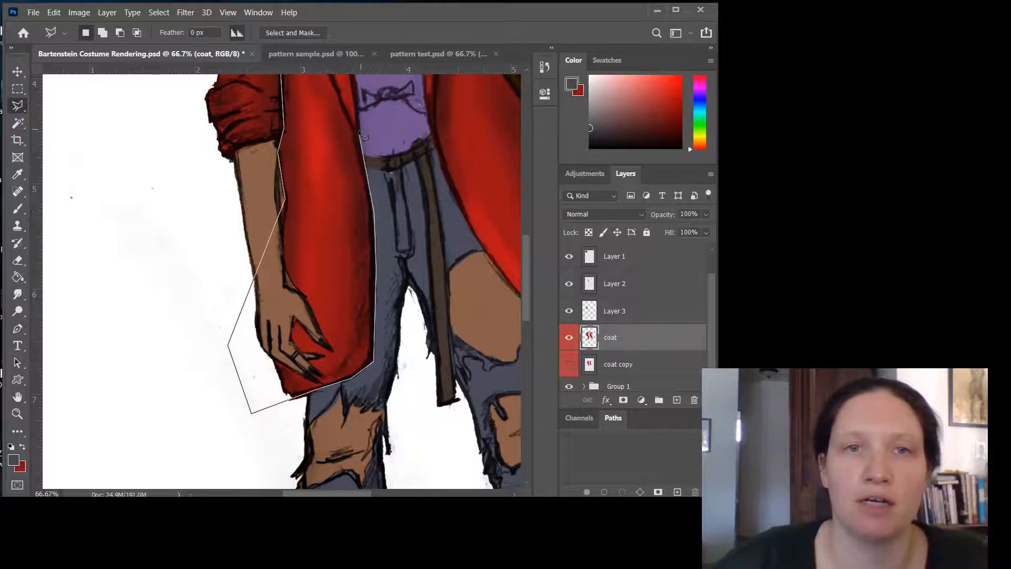
pyautogui.moveTo(345, 130); pyautogui.dragTo(353, 447)
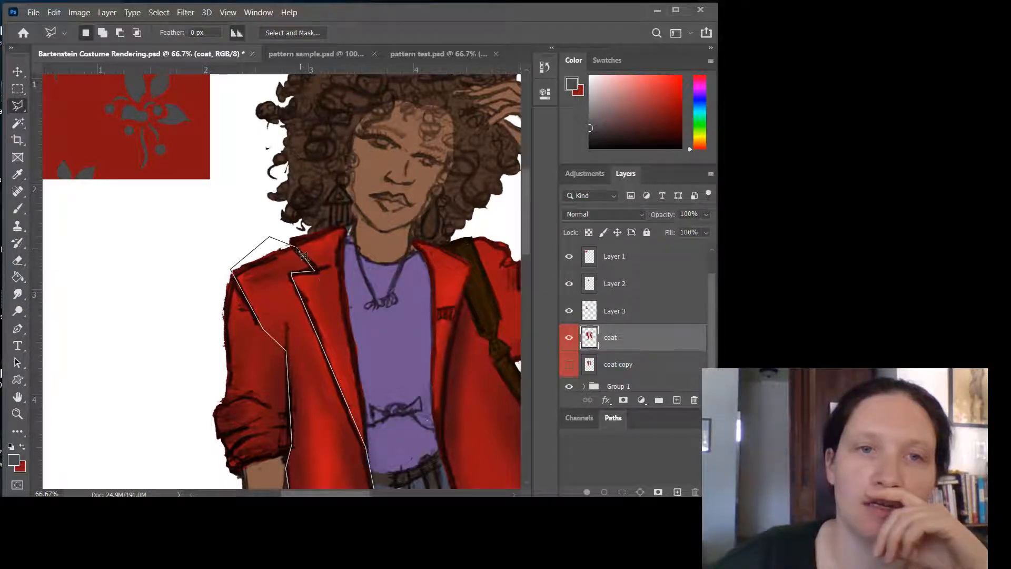
pyautogui.click(313, 270)
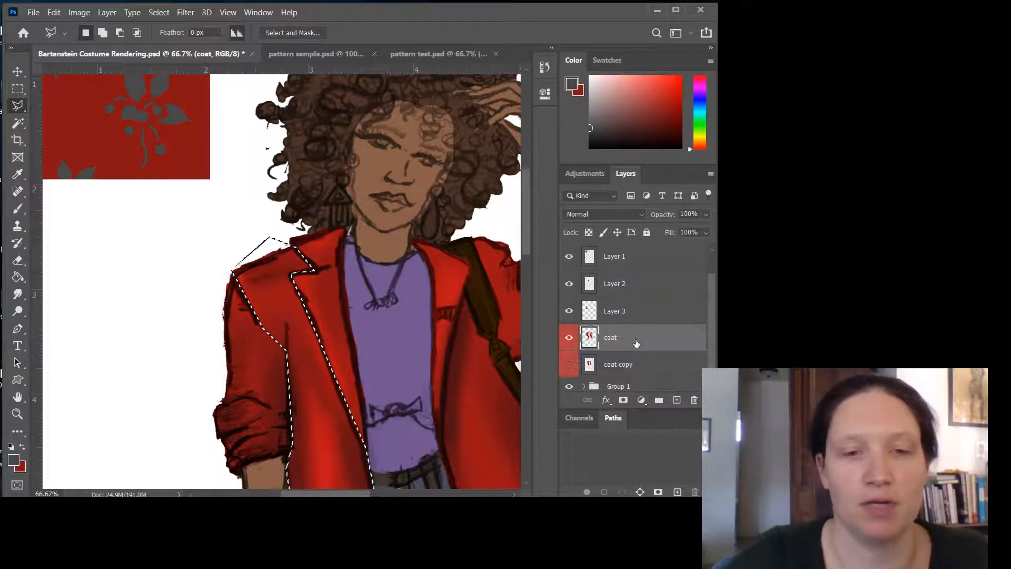
pyautogui.hotkey('ctrl', 'j')
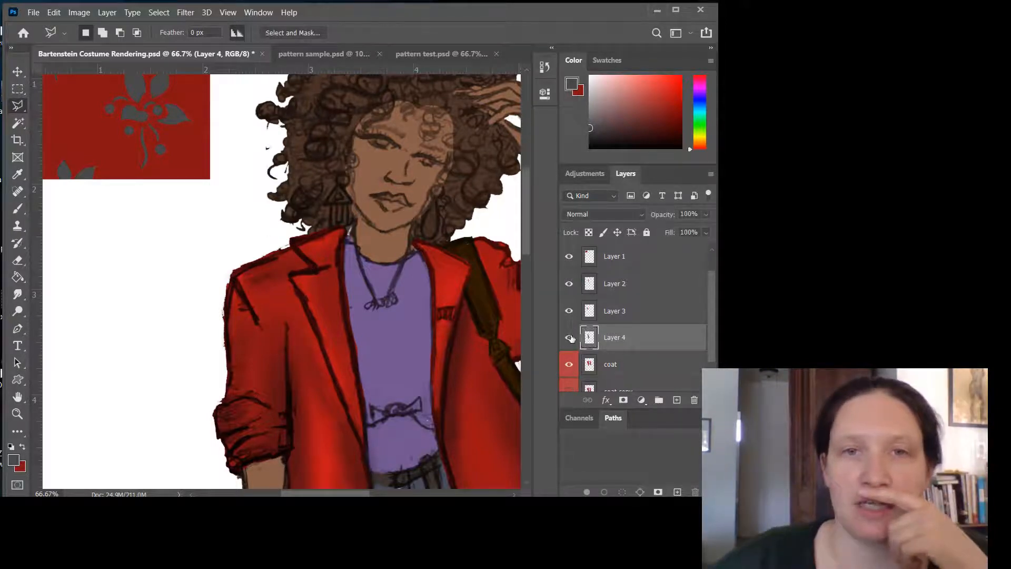
# - Select the raised-arm side's collar and lapel with the Polygonal Lasso and copy them from the coat layer onto their own layer
pyautogui.moveTo(330, 494); pyautogui.dragTo(371, 481)
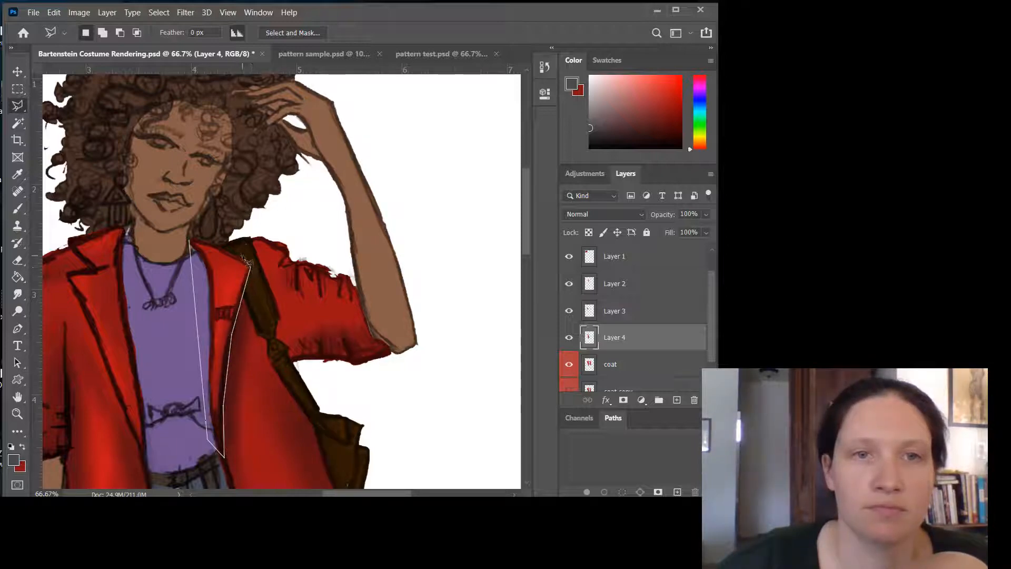
pyautogui.click(191, 242)
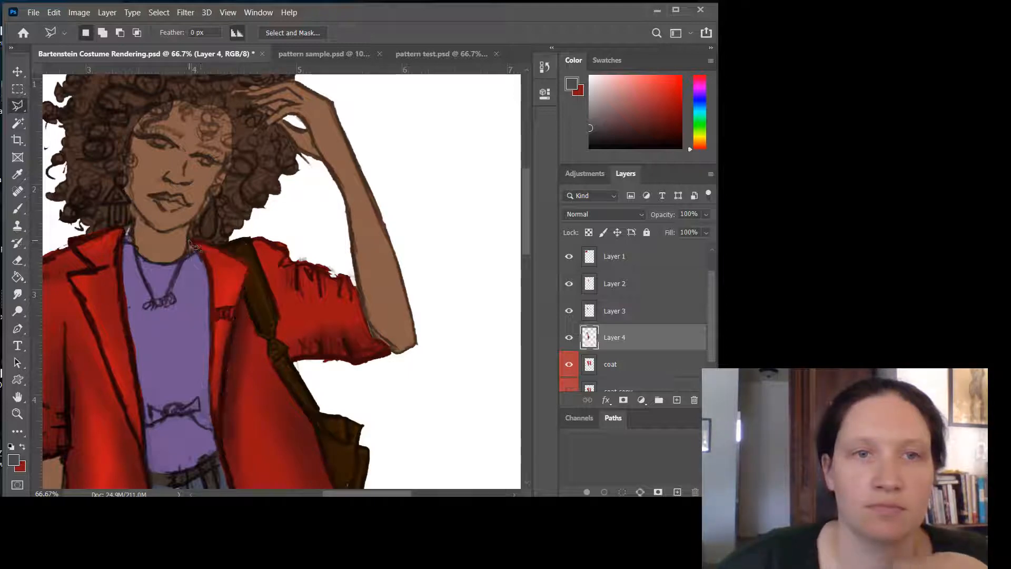
pyautogui.click(629, 366)
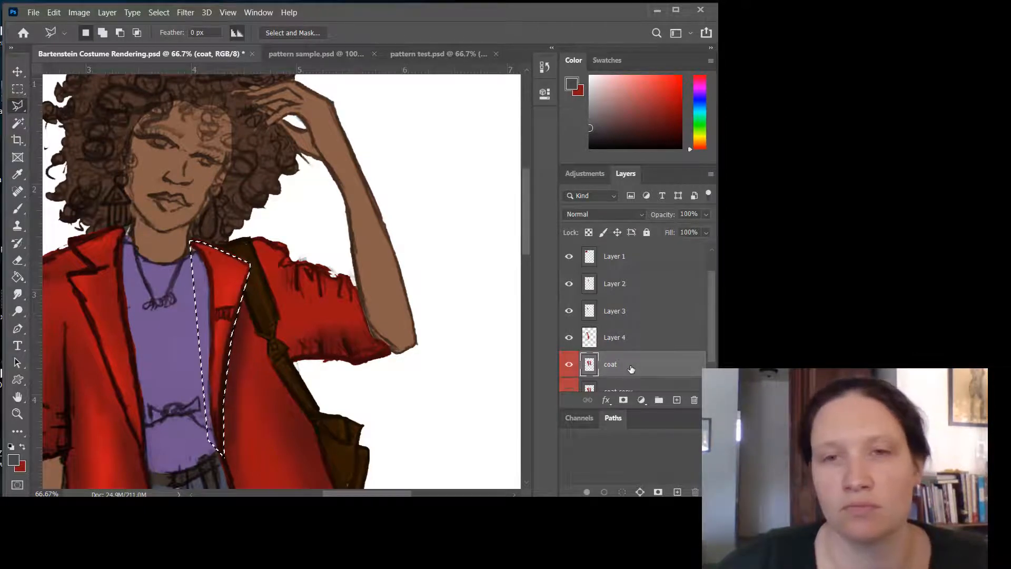
pyautogui.hotkey('ctrl', 'j')
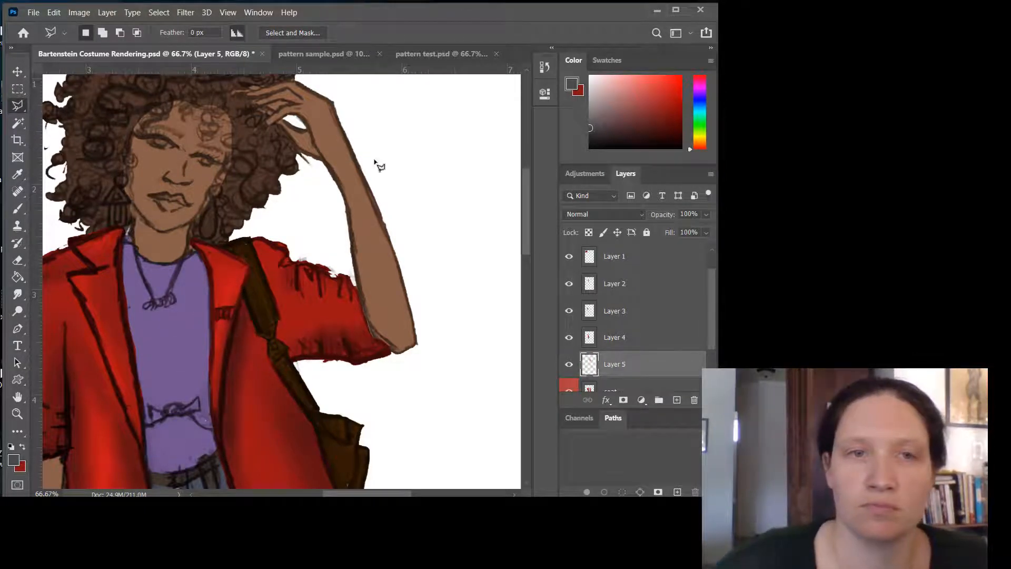
pyautogui.click(218, 441)
pyautogui.scroll(-5, 268, 394)
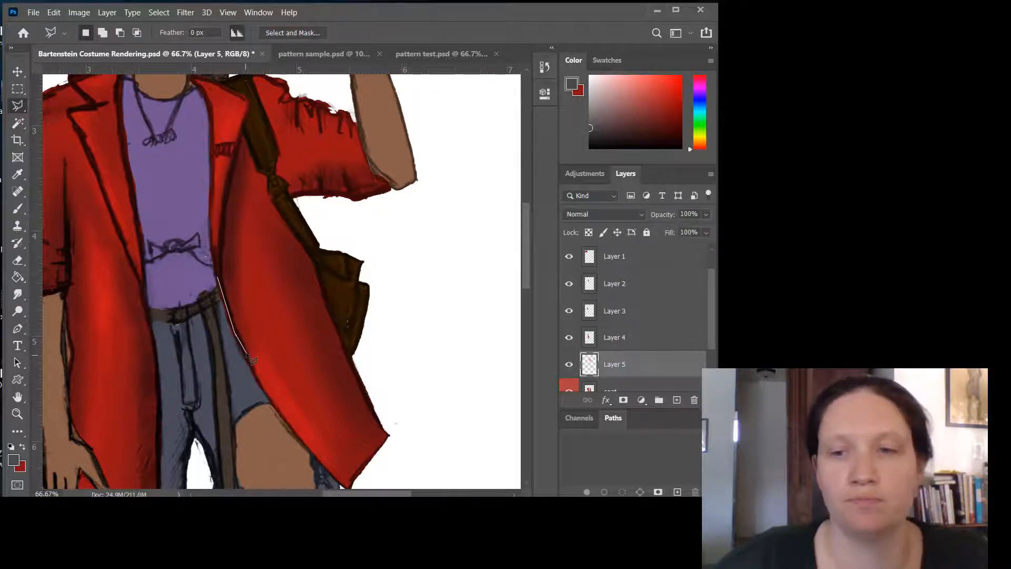
pyautogui.press('BackSpace')
pyautogui.press('BackSpace')
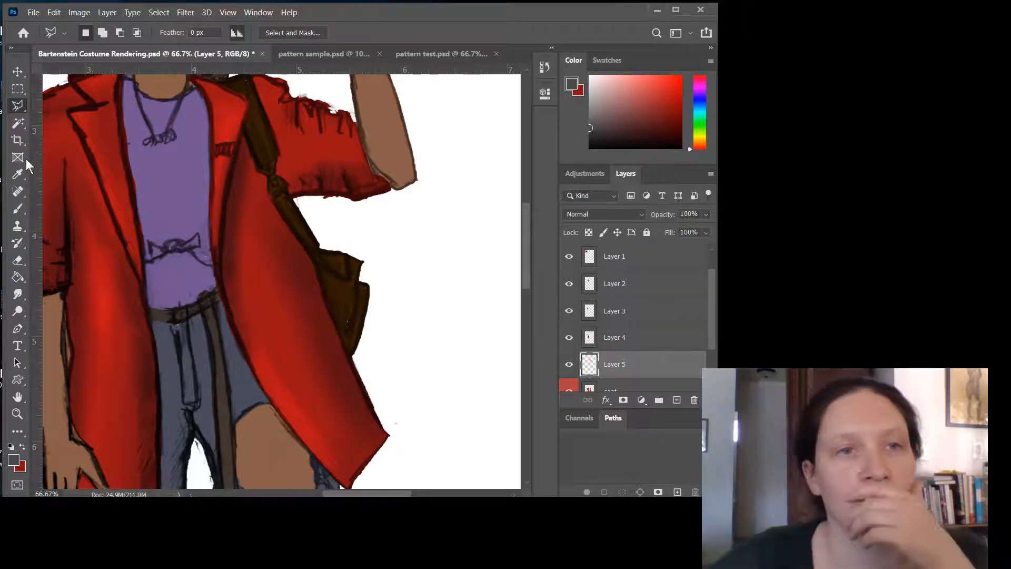
# - Select the raised-arm side's front coat panel with the Magnetic Lasso, following the lapel, hem and bag strap edges
pyautogui.rightClick(18, 107)
pyautogui.click(55, 132)
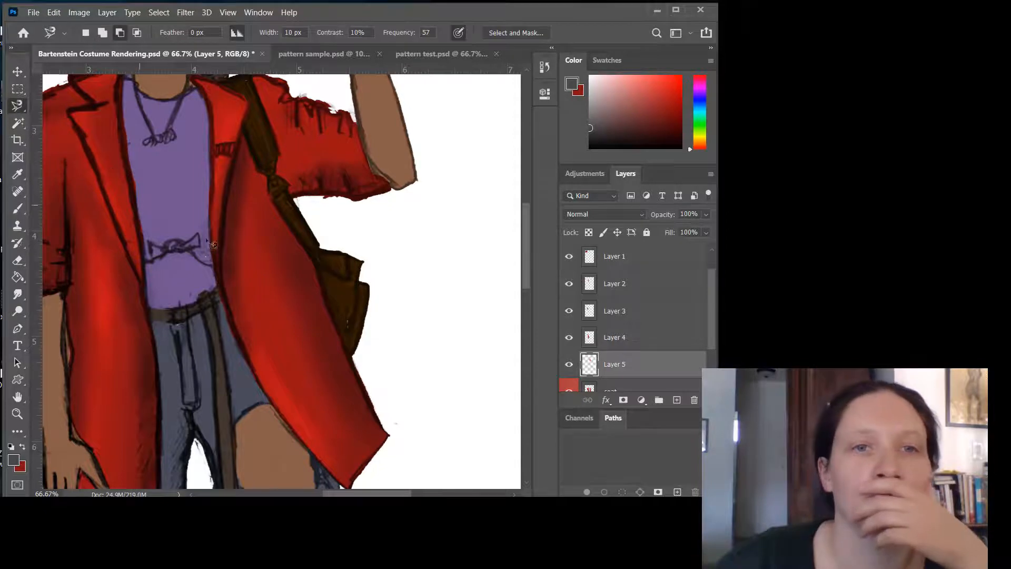
pyautogui.click(219, 285)
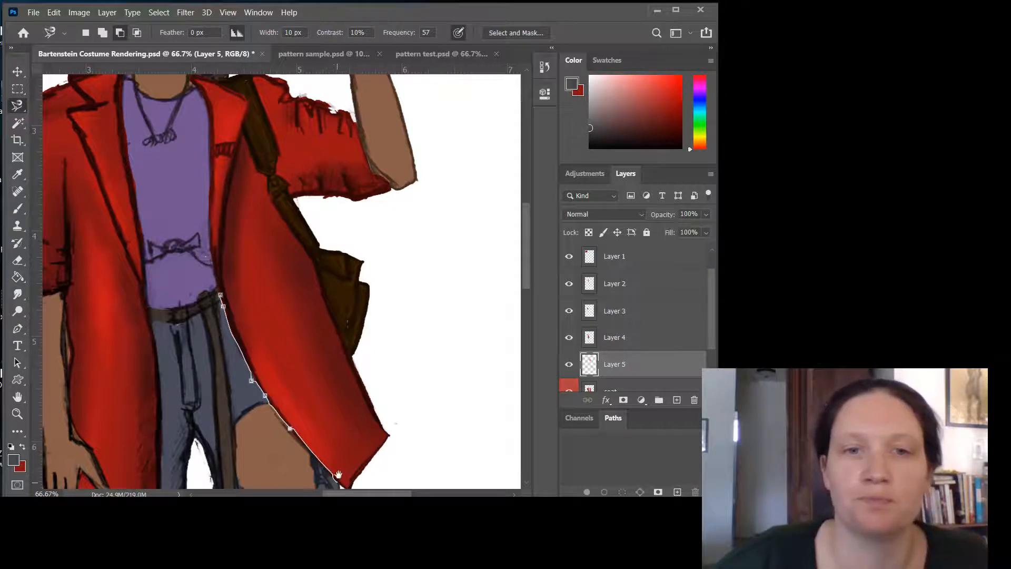
pyautogui.moveTo(338, 475); pyautogui.dragTo(299, 335)
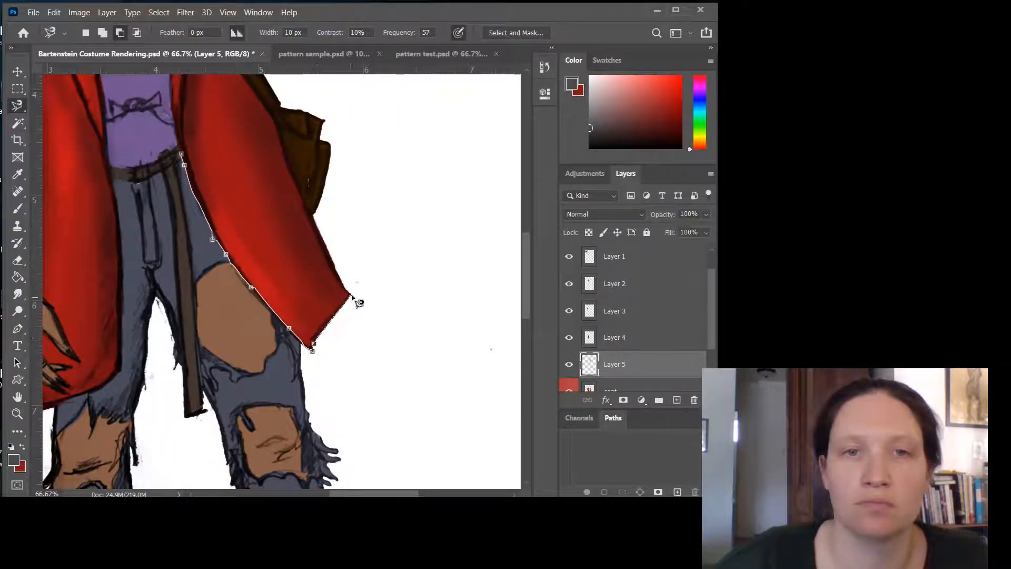
pyautogui.moveTo(318, 212); pyautogui.dragTo(463, 459)
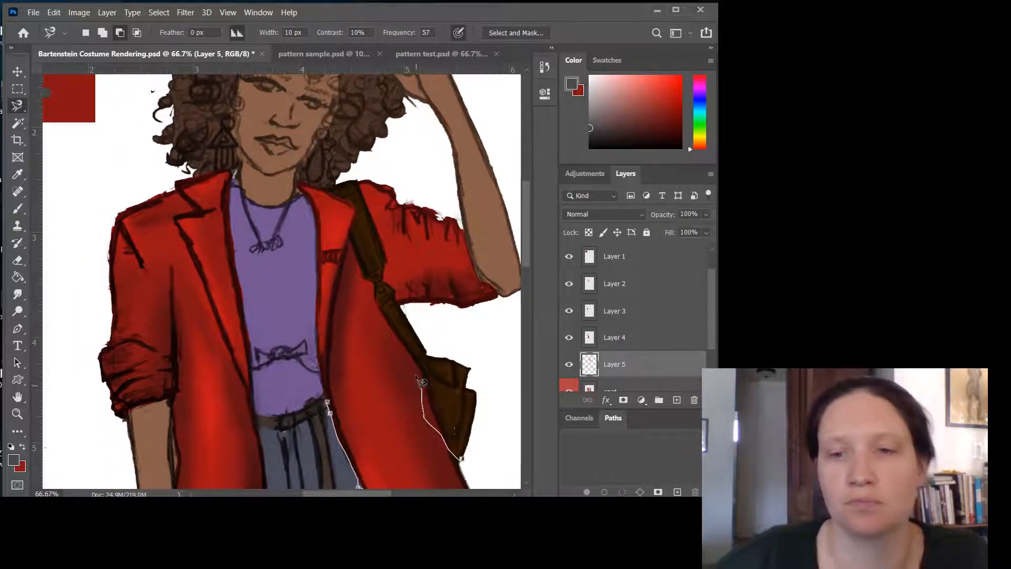
pyautogui.press('Delete')
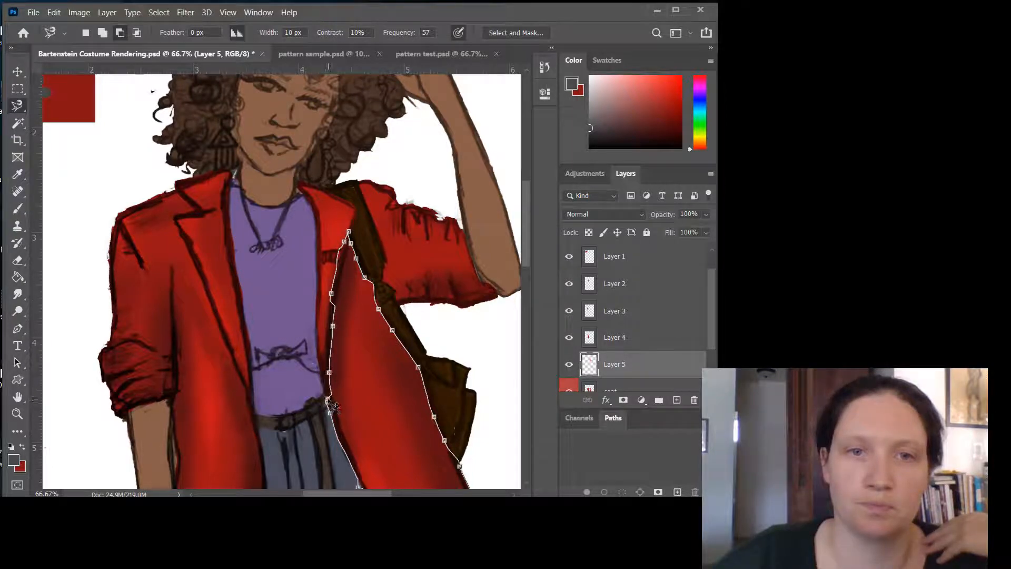
pyautogui.doubleClick(334, 406)
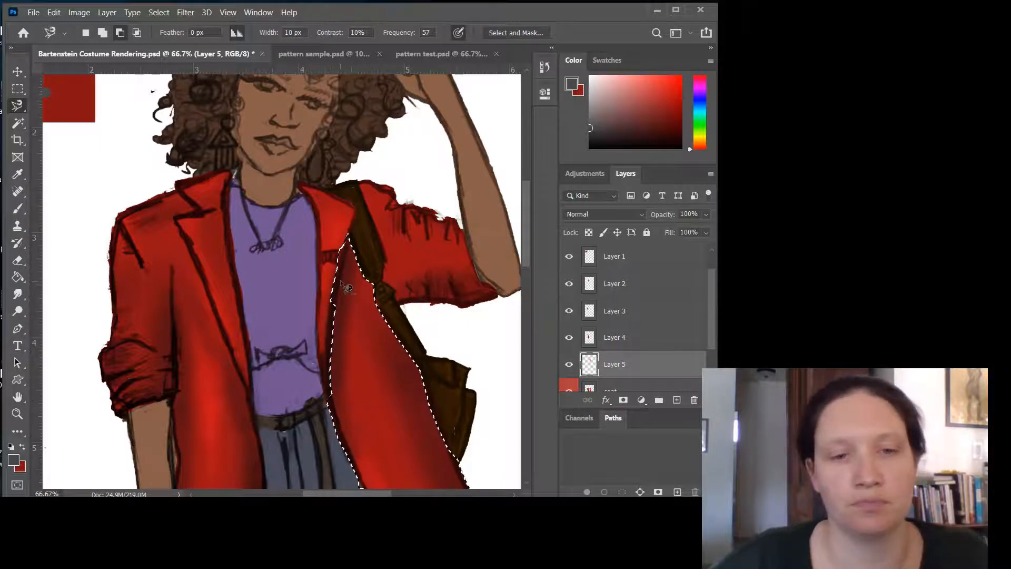
# - Try to copy the selected front panel onto a new layer from the lapel's layer, and undo the attempts
pyautogui.hotkey('ctrl', 'd')
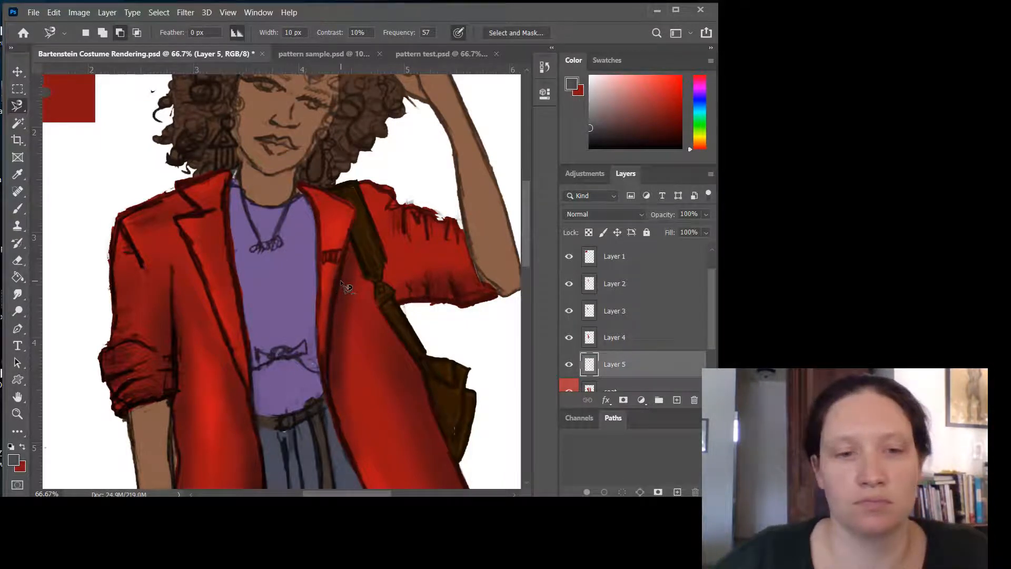
pyautogui.hotkey('ctrl', 'z')
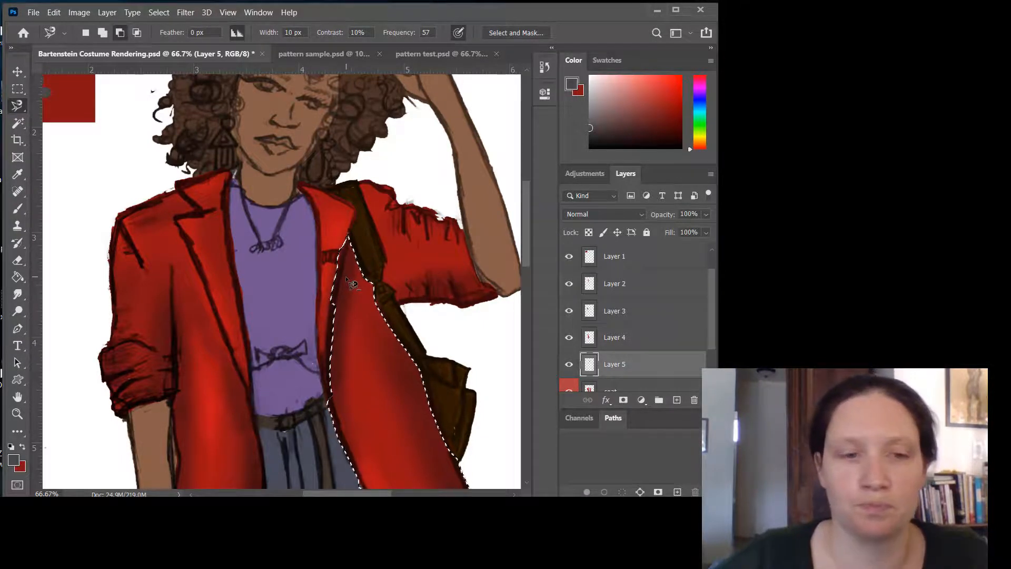
pyautogui.hotkey('ctrl', 'j')
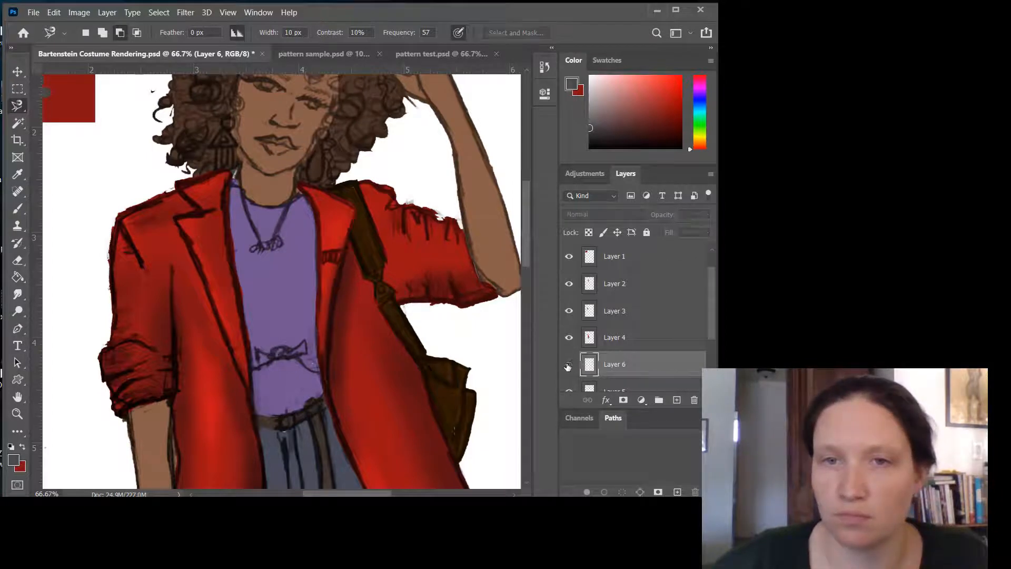
pyautogui.moveTo(585, 368); pyautogui.dragTo(630, 367)
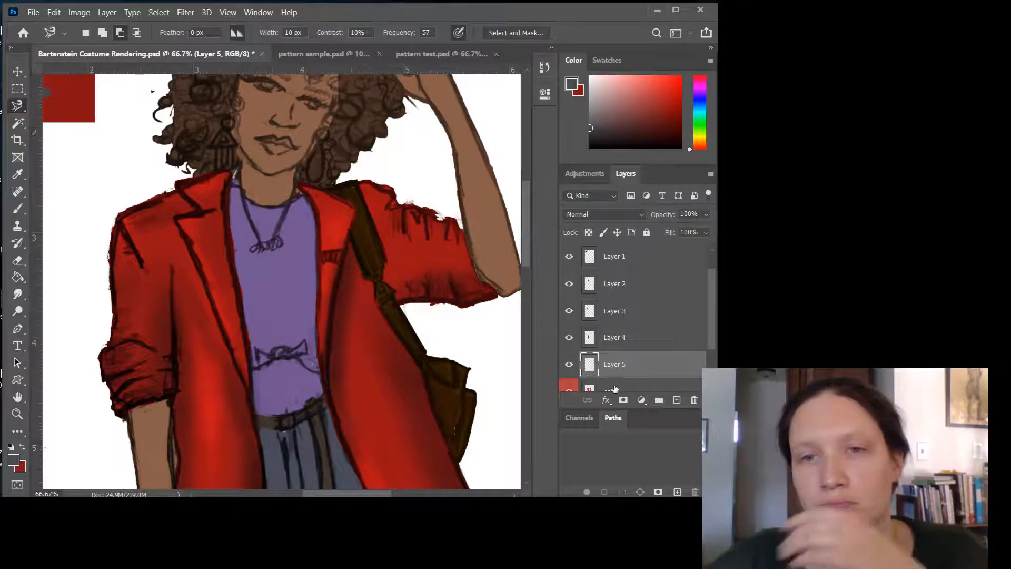
pyautogui.scroll(-1, 626, 367)
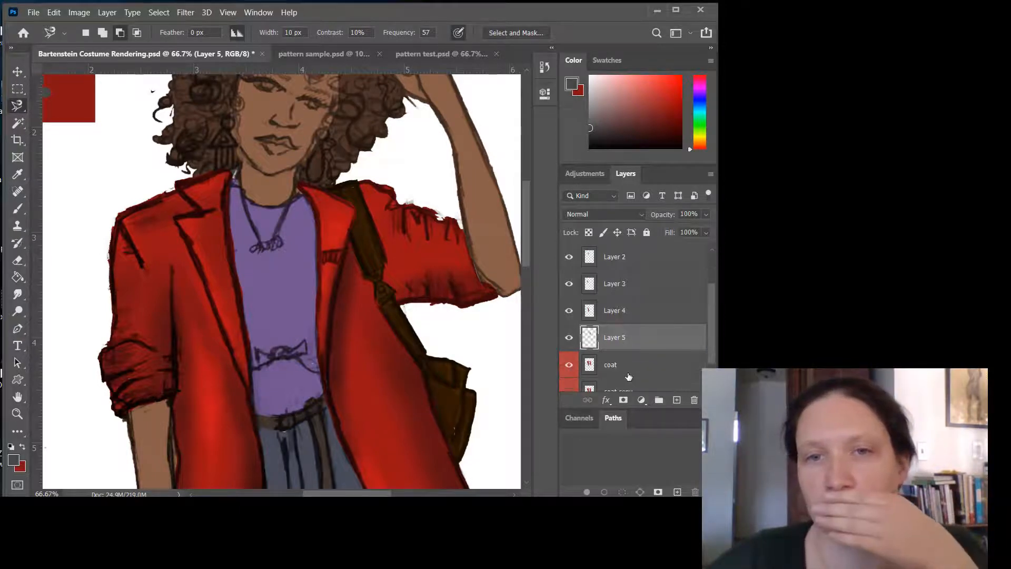
pyautogui.click(627, 367)
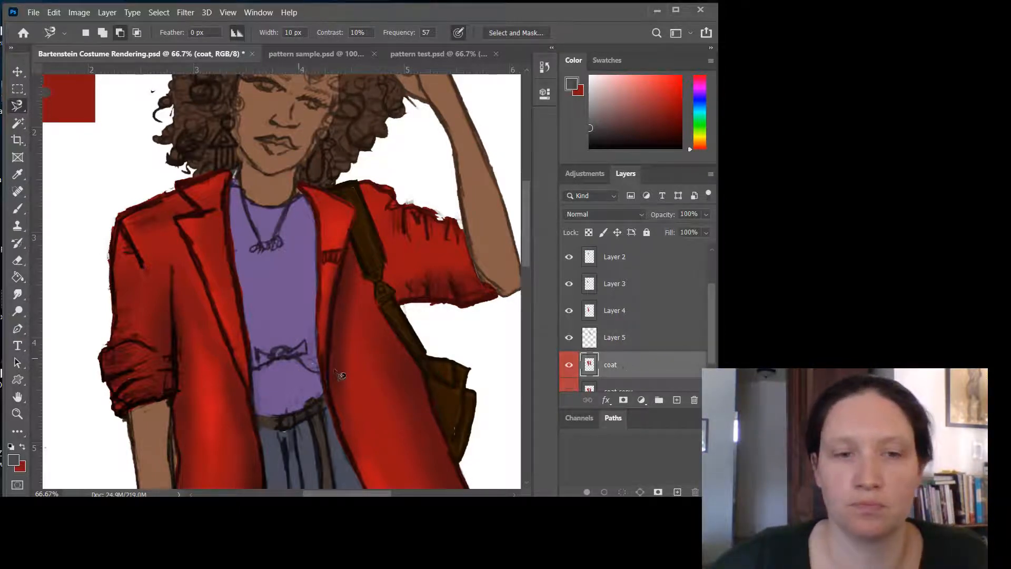
pyautogui.hotkey('ctrl', 'shift', 'alt', 'n')
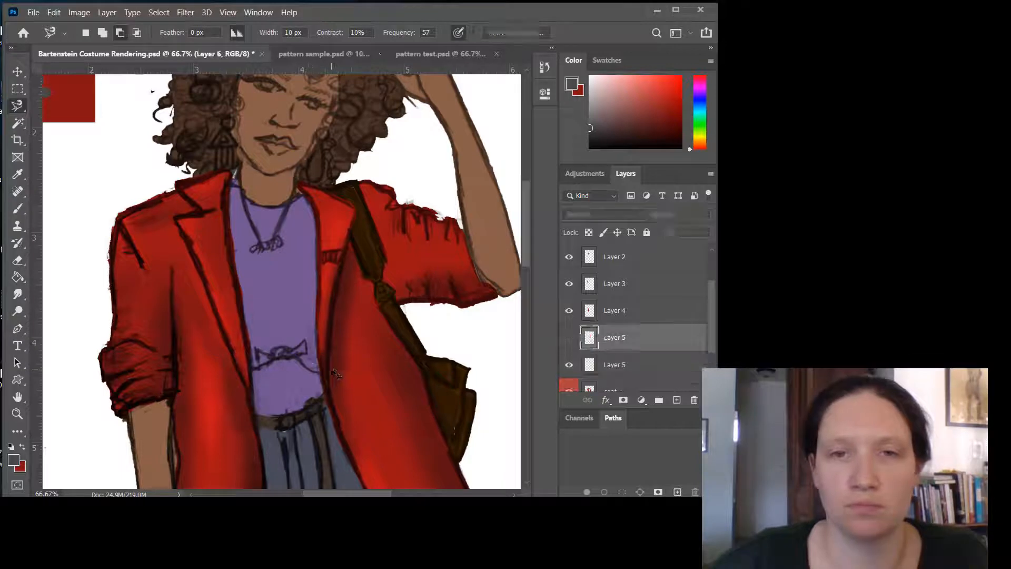
pyautogui.hotkey('ctrl', 'z')
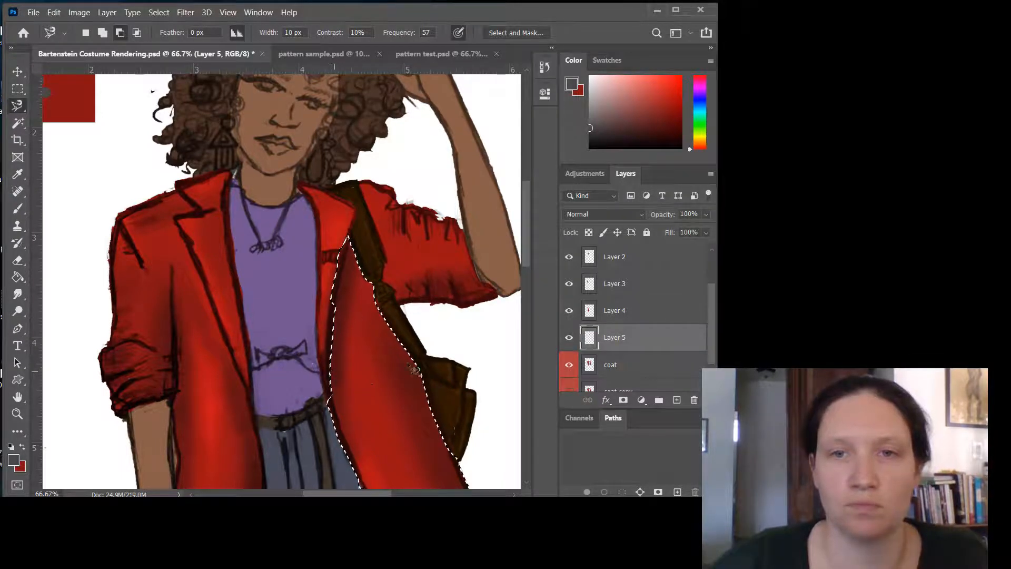
# - Copy the selected raised-arm side front panel from the coat layer onto its own layer
pyautogui.click(636, 366)
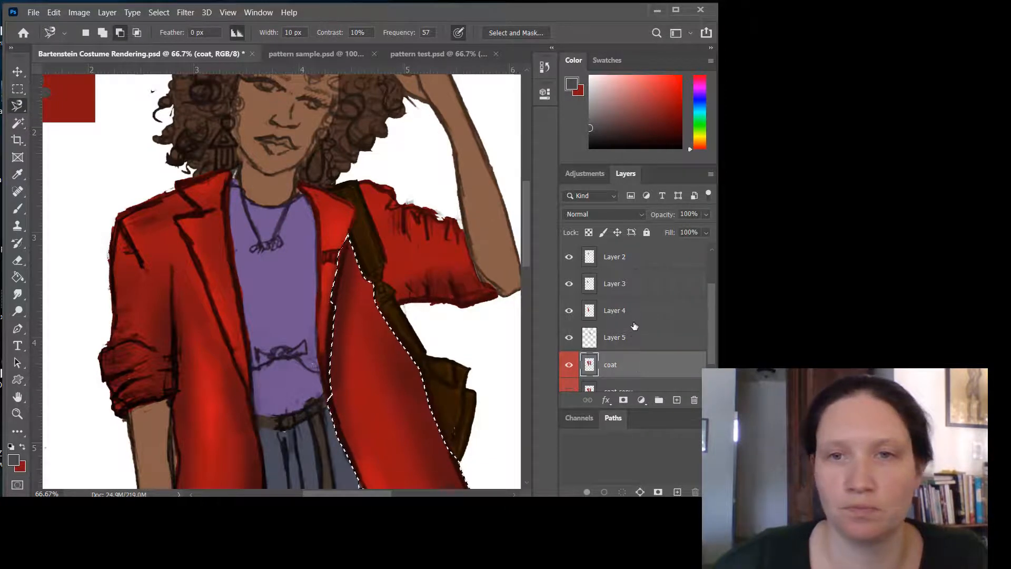
pyautogui.hotkey('ctrl', 'j')
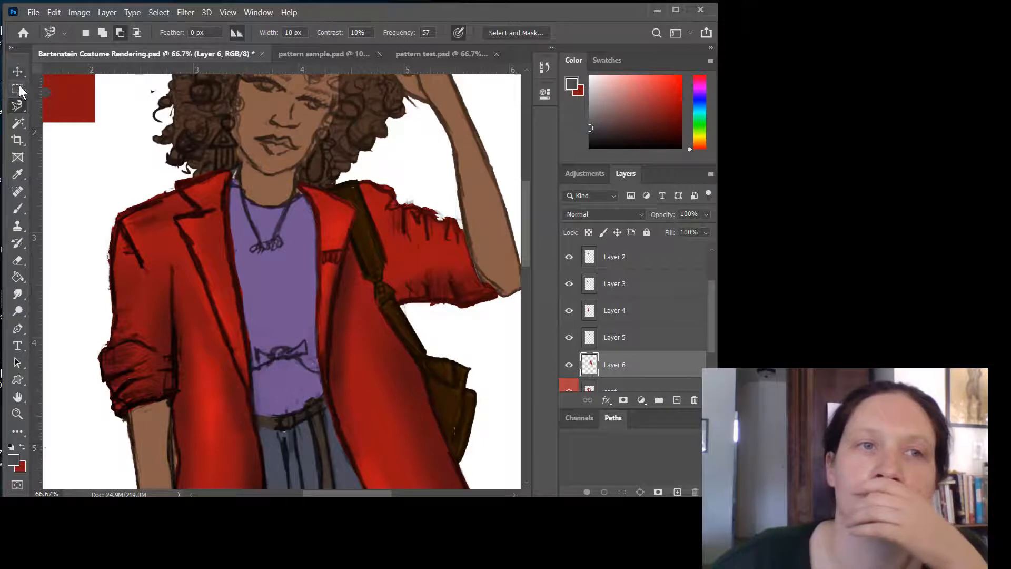
# - Select the raised arm's sleeve with the Magnetic Lasso, looping loosely around its outer edges, and copy it from the coat layer onto its own layer
pyautogui.click(349, 174)
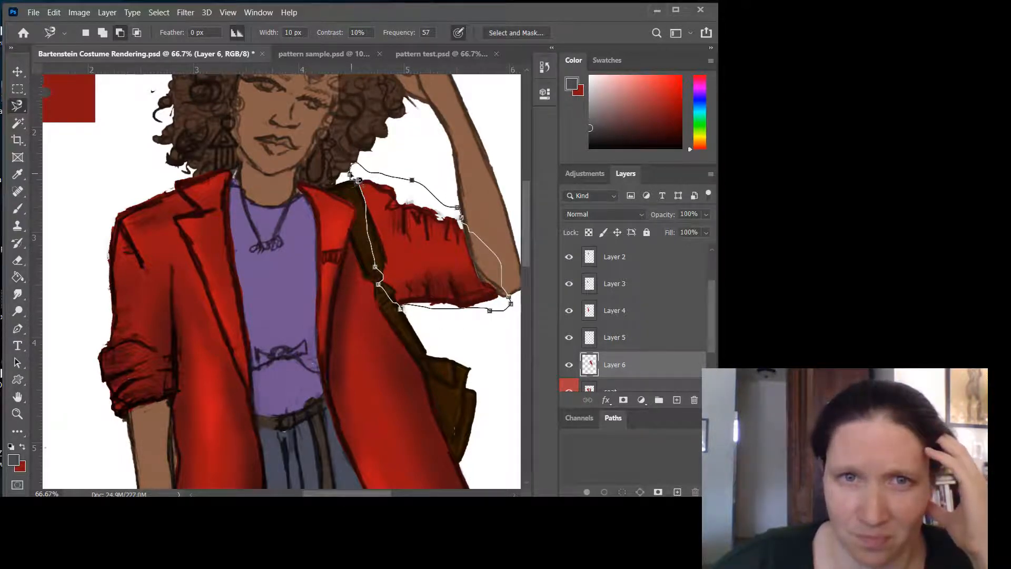
pyautogui.click(362, 175)
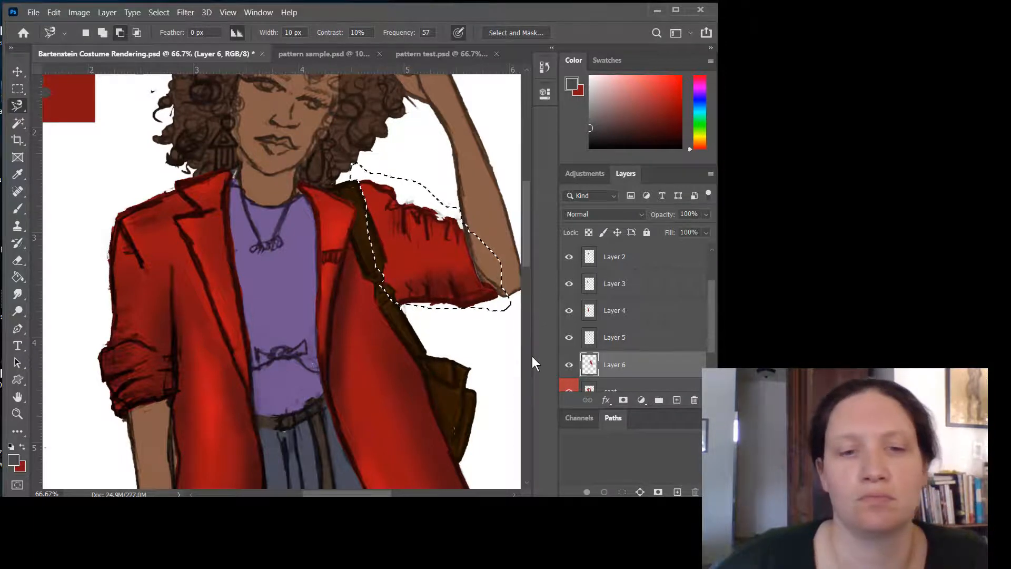
pyautogui.hotkey('ctrl', 'c')
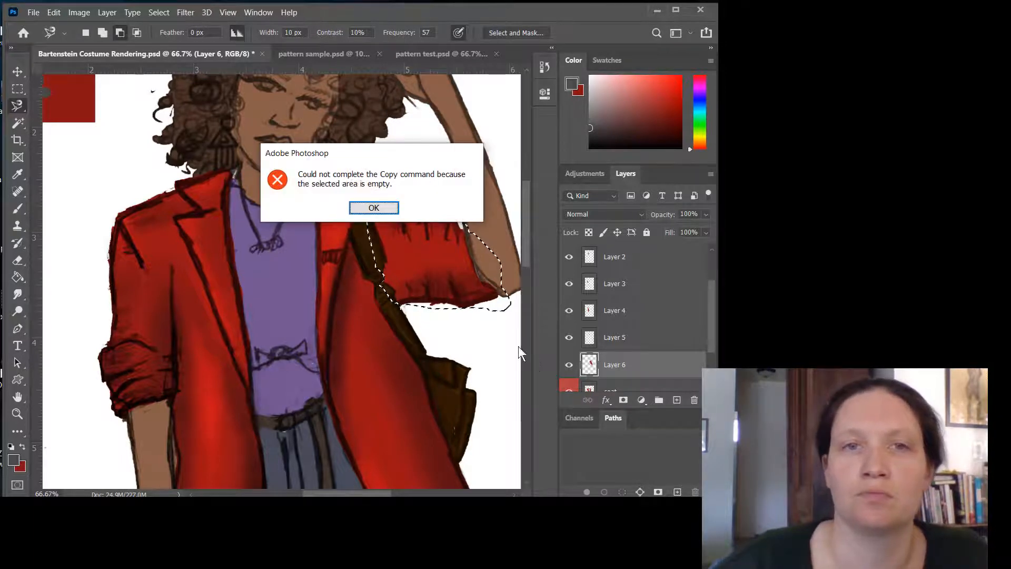
pyautogui.click(390, 207)
pyautogui.click(647, 389)
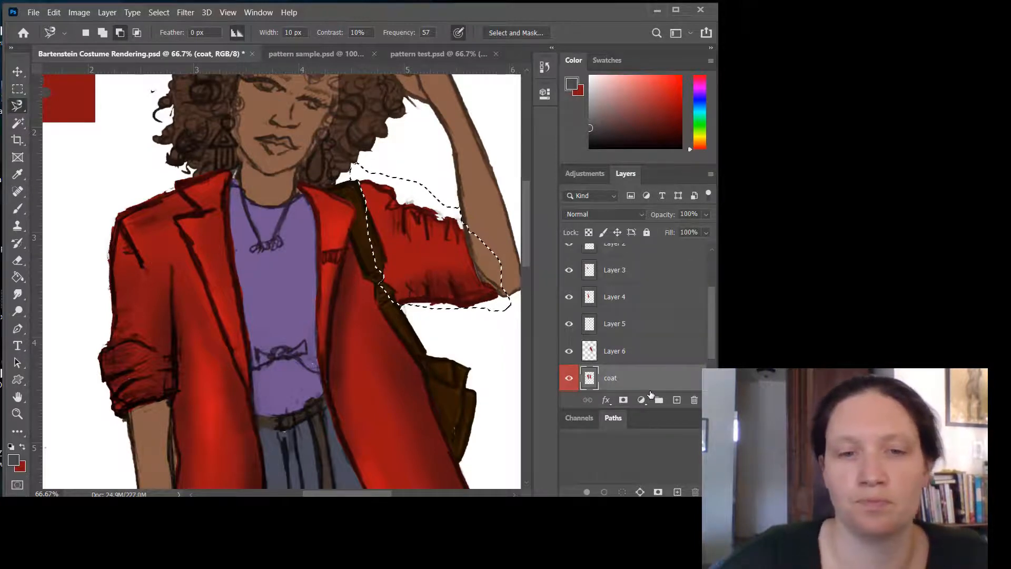
pyautogui.hotkey('ctrl', 'j')
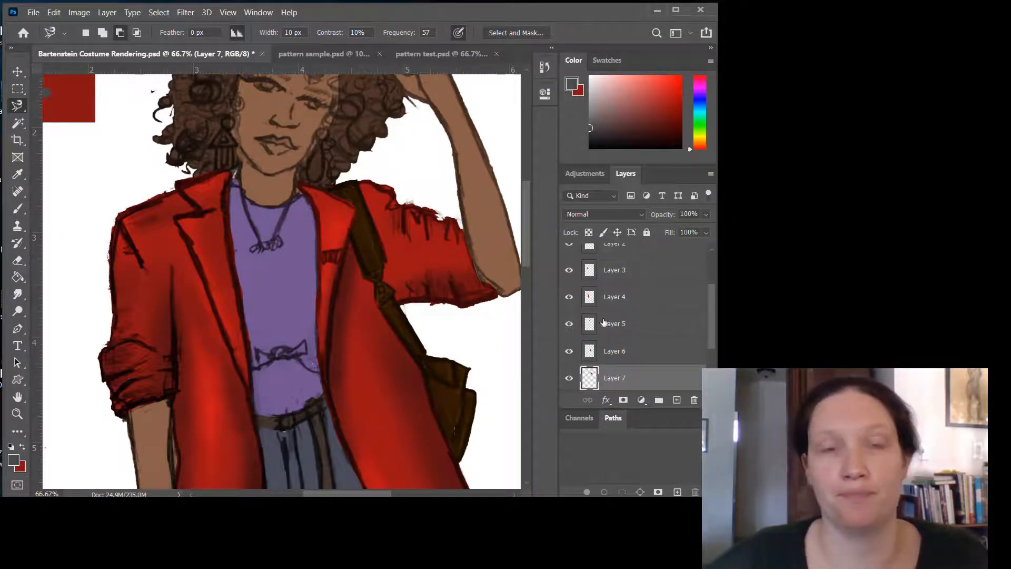
# - Hide the coat layer and the separated coat pieces on Layers 1 through 7
pyautogui.scroll(-1, 584, 368)
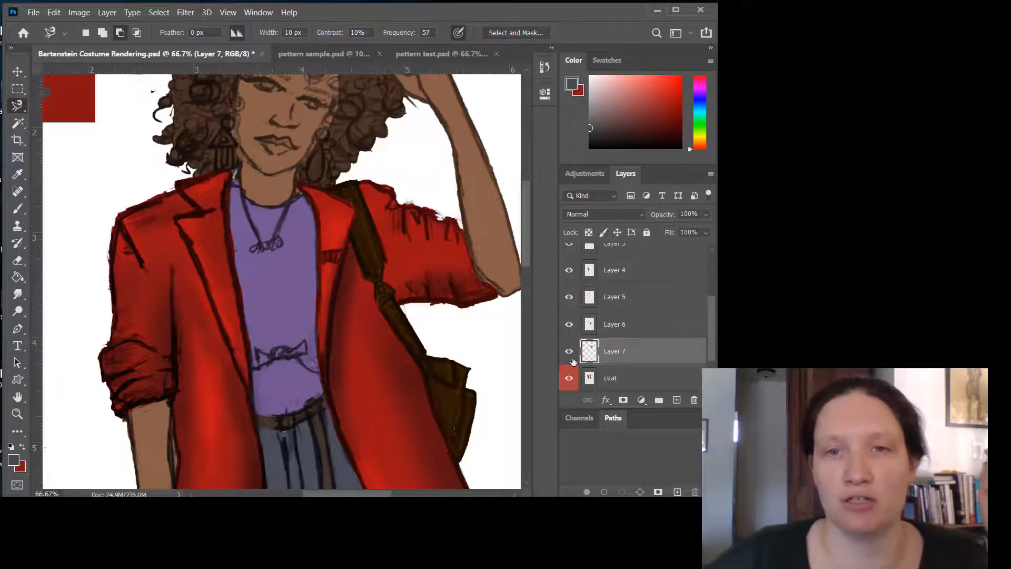
pyautogui.click(569, 379)
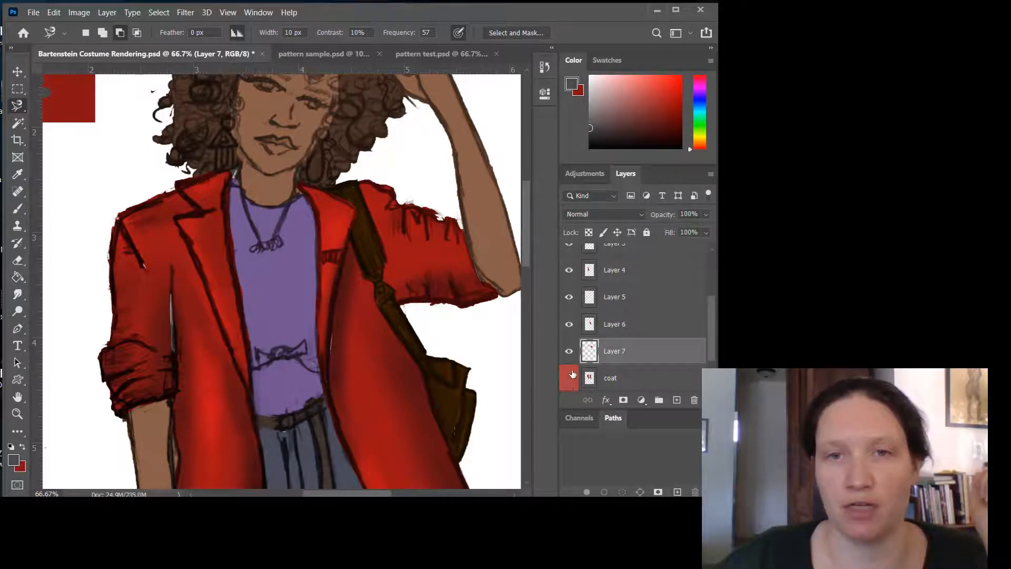
pyautogui.click(568, 351)
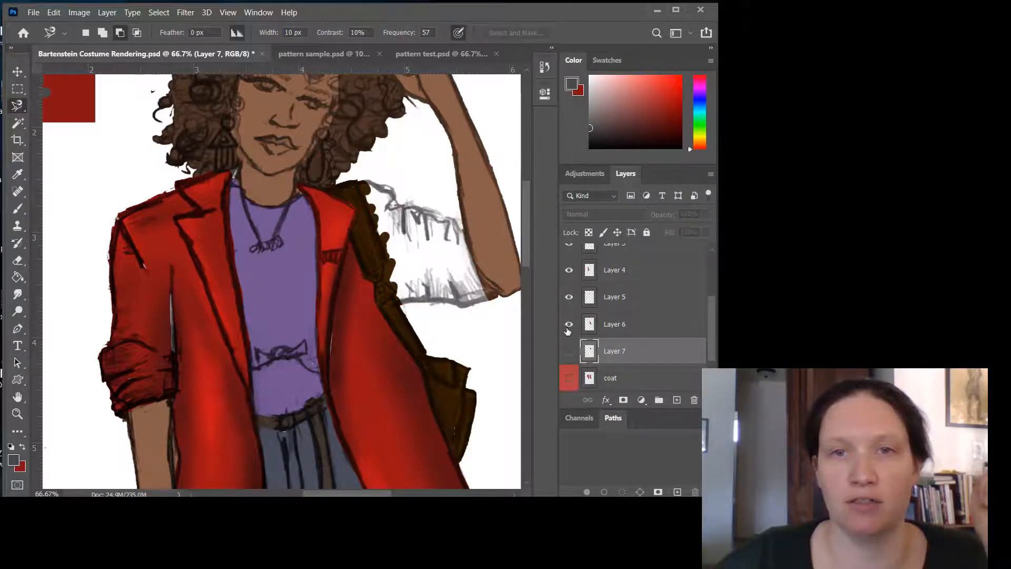
pyautogui.click(569, 325)
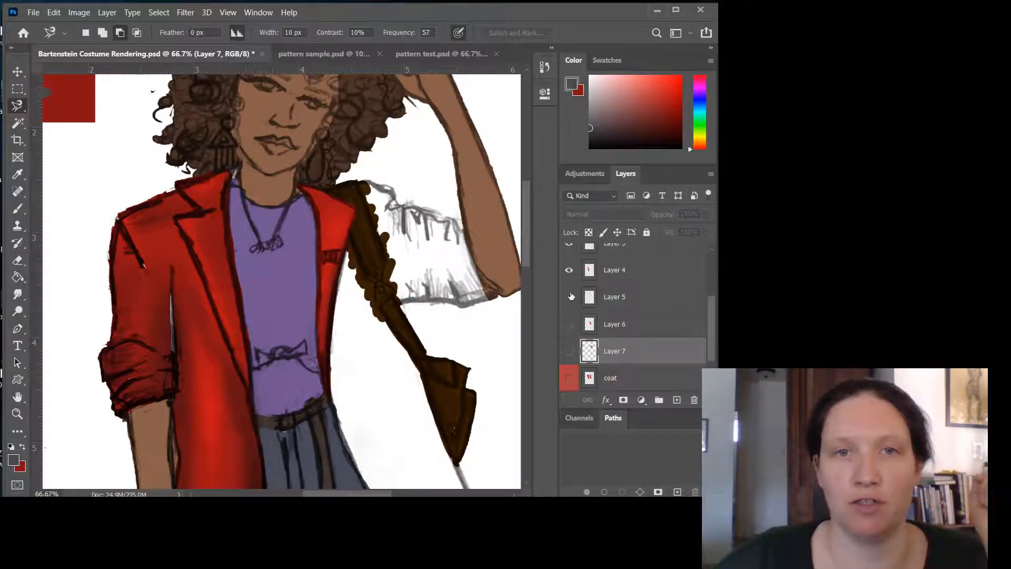
pyautogui.click(570, 297)
pyautogui.click(568, 265)
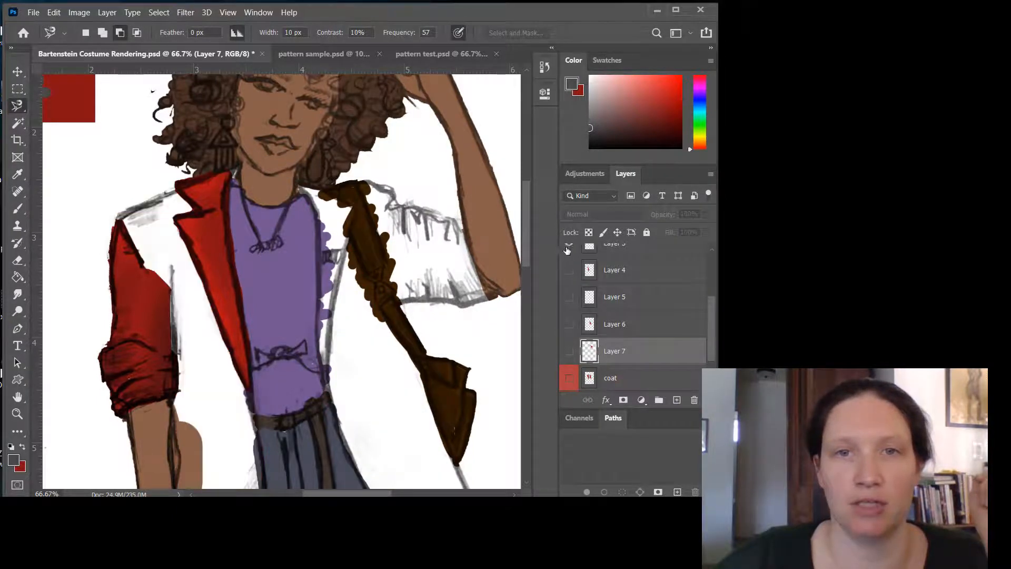
pyautogui.click(568, 246)
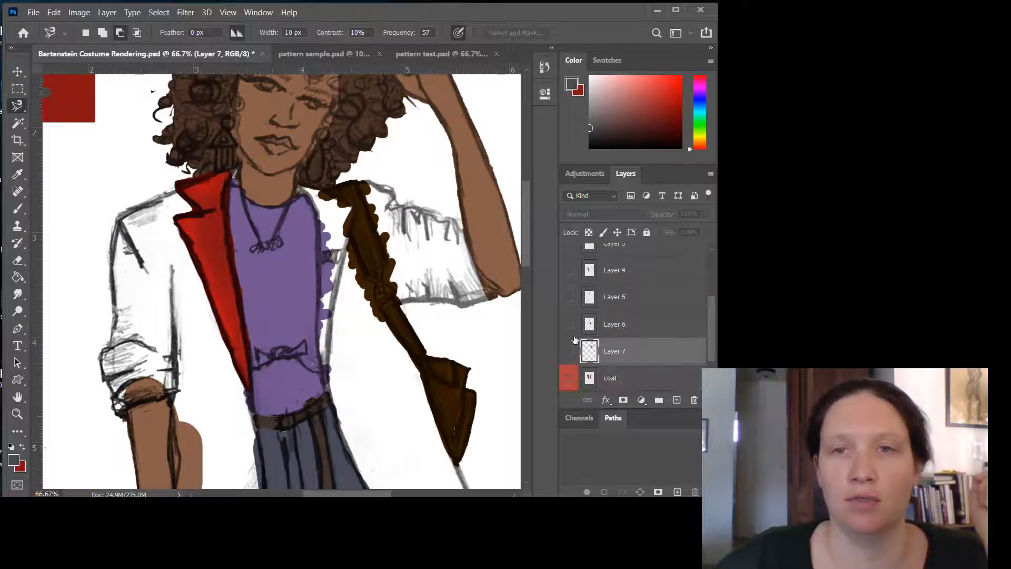
pyautogui.scroll(-2, 591, 319)
pyautogui.scroll(5, 579, 316)
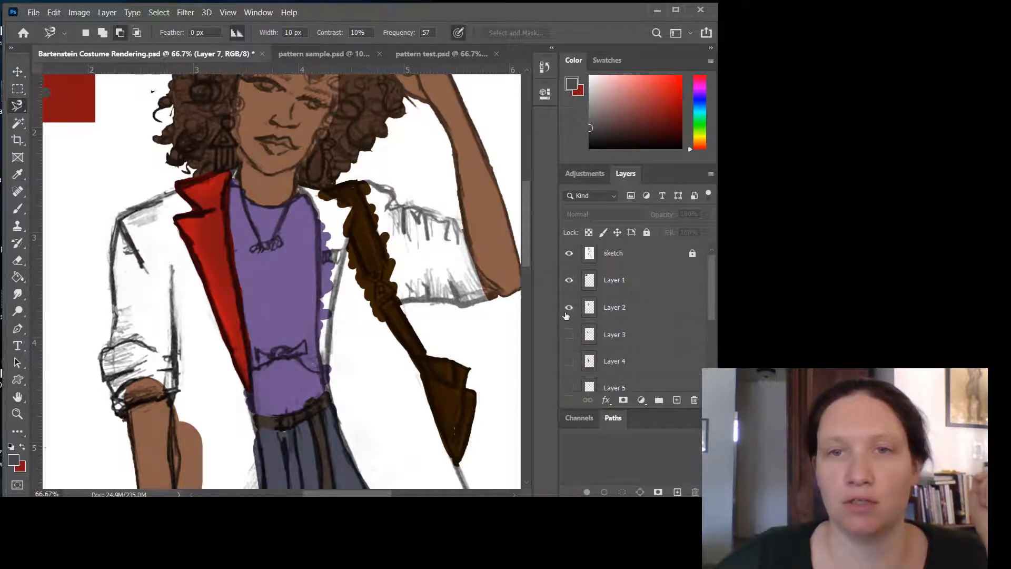
pyautogui.click(569, 280)
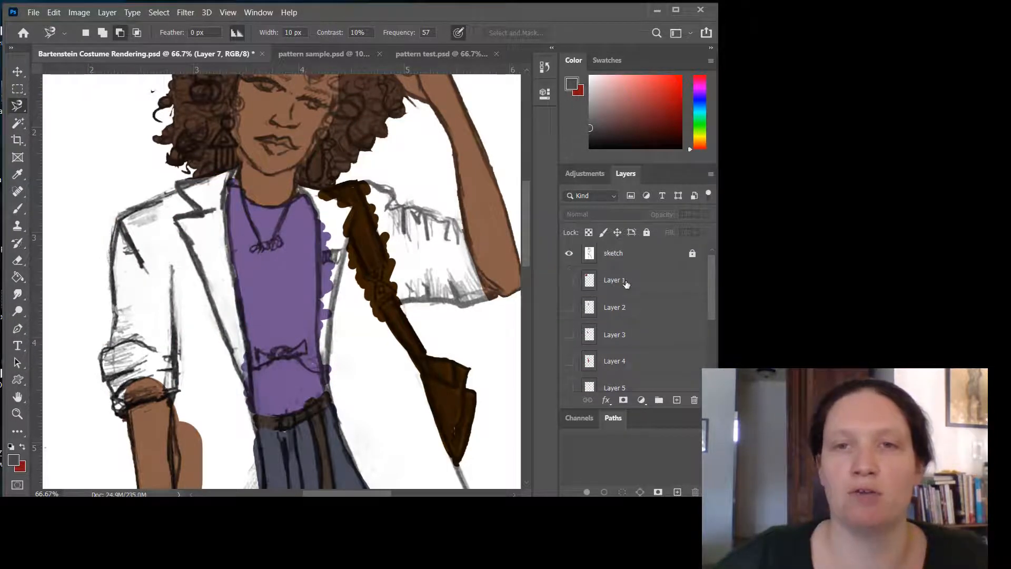
# - Colour-label Layers 1 through 7 red to match the coat layers, and make coat copy the active layer
pyautogui.click(638, 280)
pyautogui.scroll(-4, 651, 323)
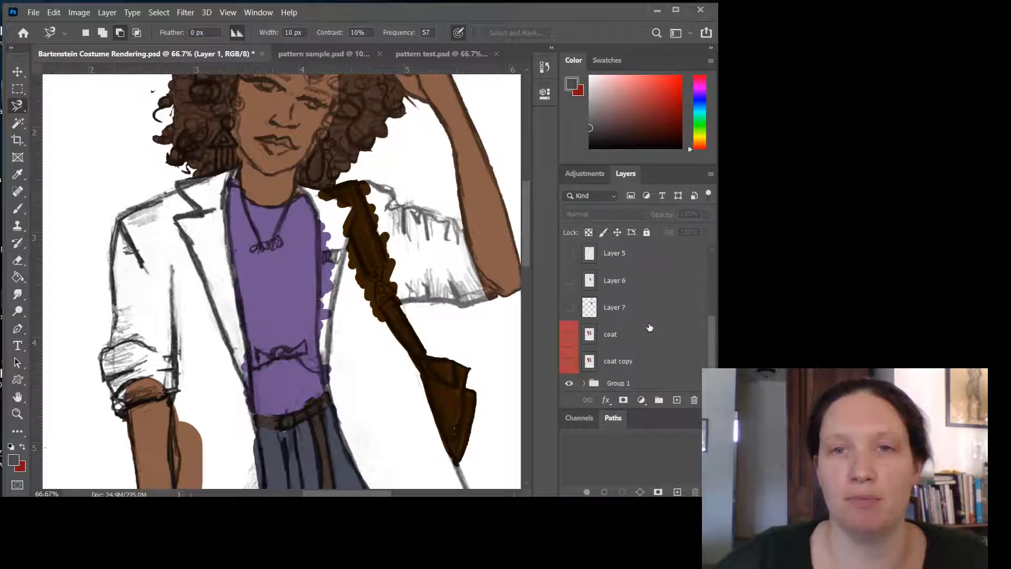
pyautogui.keyDown('shift'); pyautogui.click(648, 311); pyautogui.keyUp('shift')
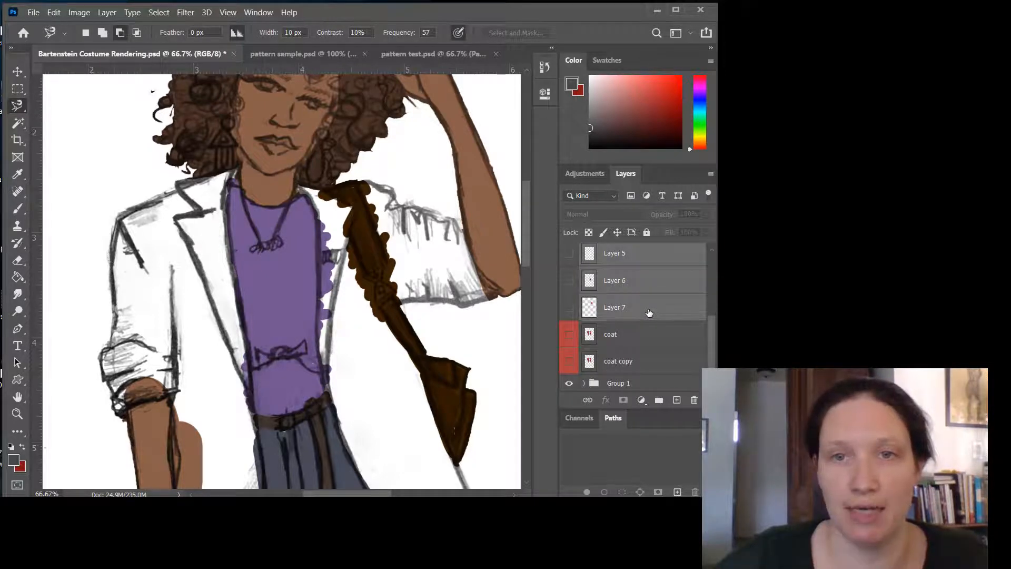
pyautogui.rightClick(650, 311)
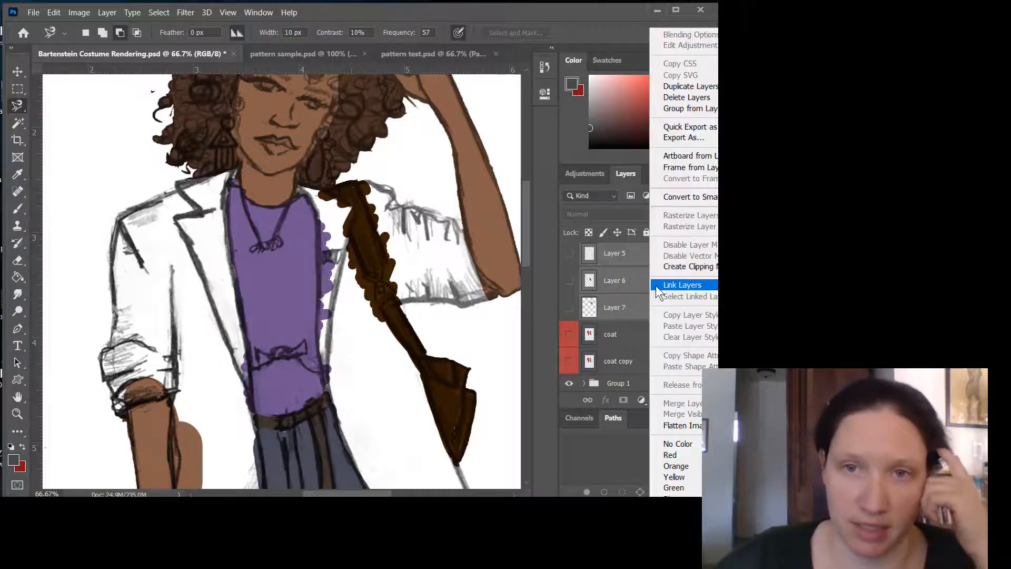
pyautogui.click(691, 453)
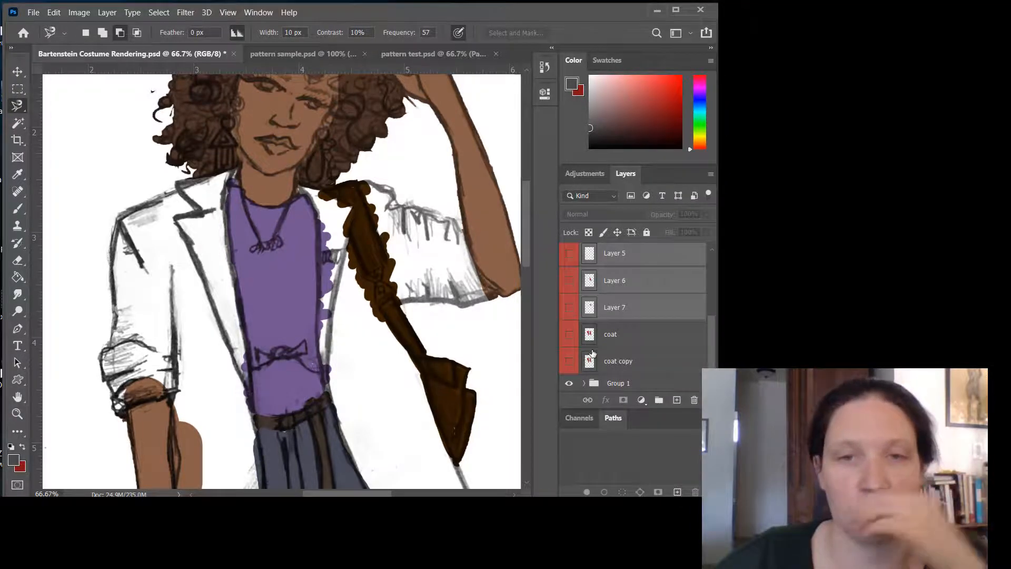
pyautogui.click(625, 363)
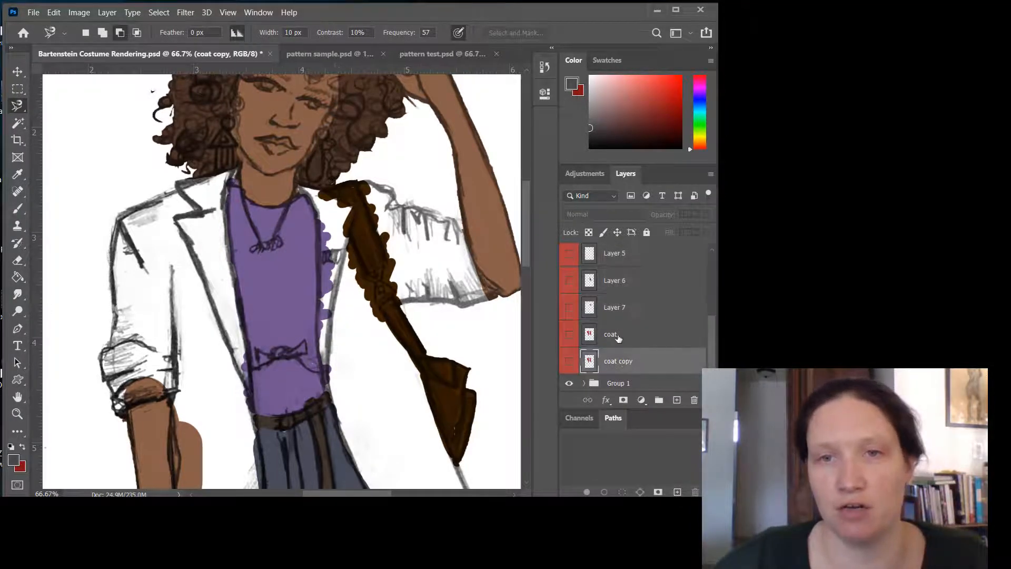
pyautogui.scroll(3, 641, 340)
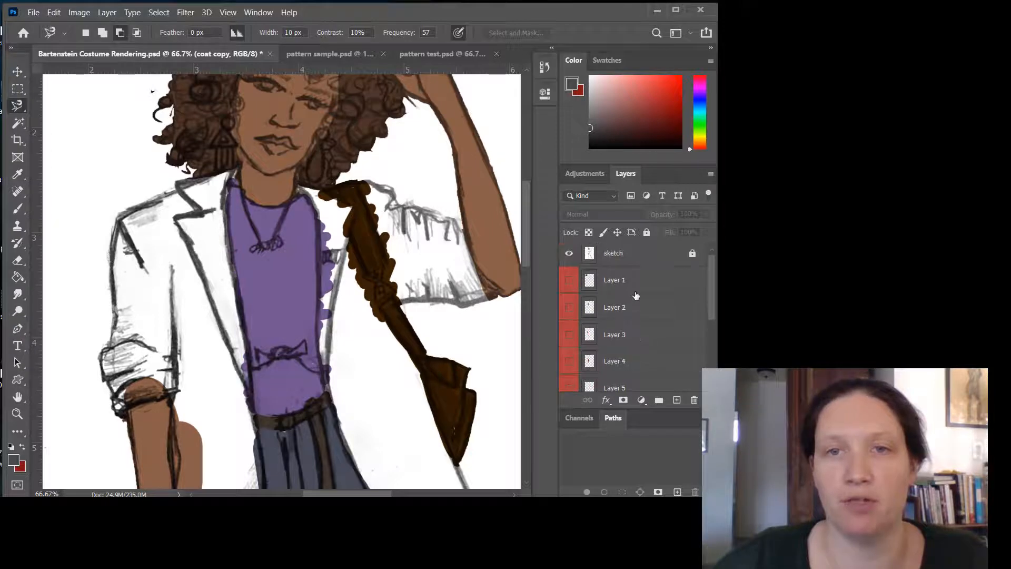
# - Group Layers 1 through 7 with the coat and coat copy layers, and name the group Coat
pyautogui.keyDown('shift'); pyautogui.click(642, 281); pyautogui.keyUp('shift')
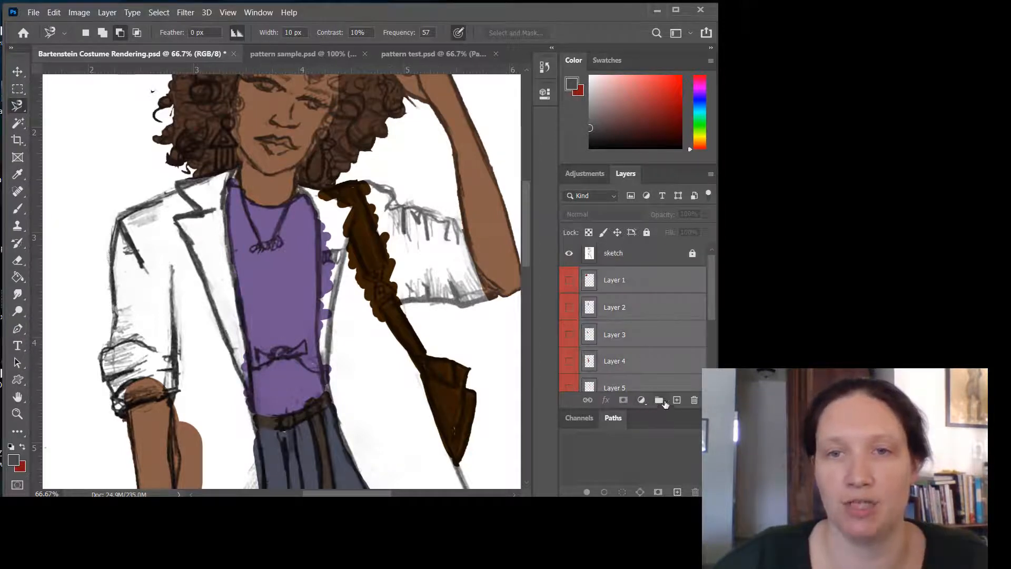
pyautogui.click(658, 403)
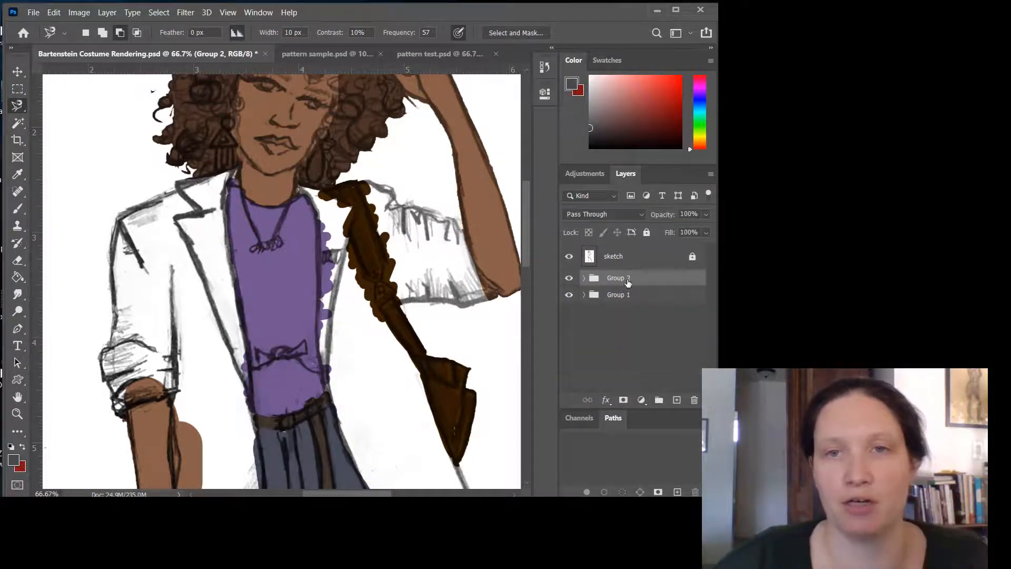
pyautogui.doubleClick(627, 279)
pyautogui.write('Co')
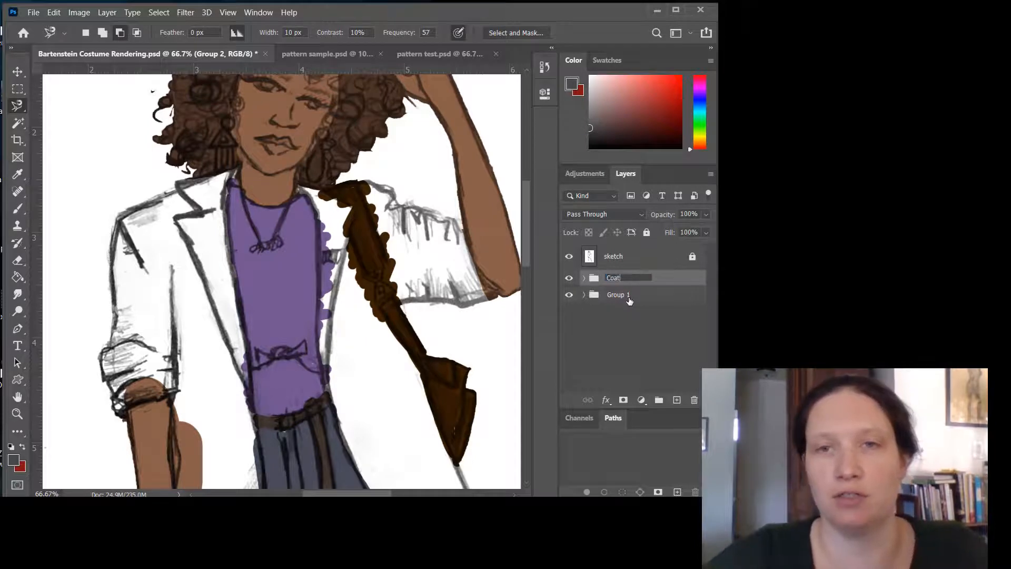
pyautogui.write('at')
pyautogui.press('Return')
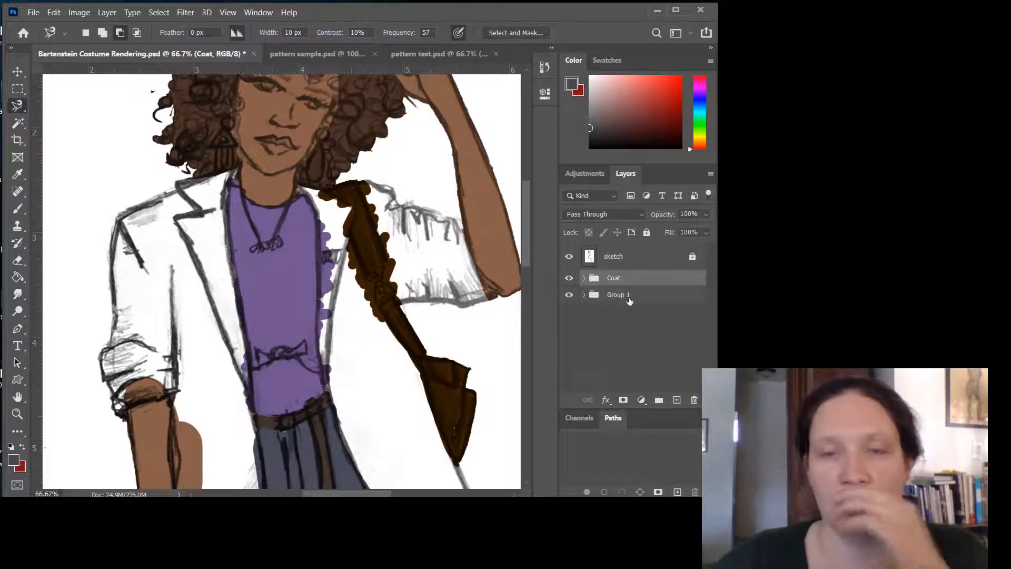
# - Expand the Coat group, make Layer 7 visible and lock its transparent pixels
pyautogui.click(582, 277)
pyautogui.scroll(-3, 621, 326)
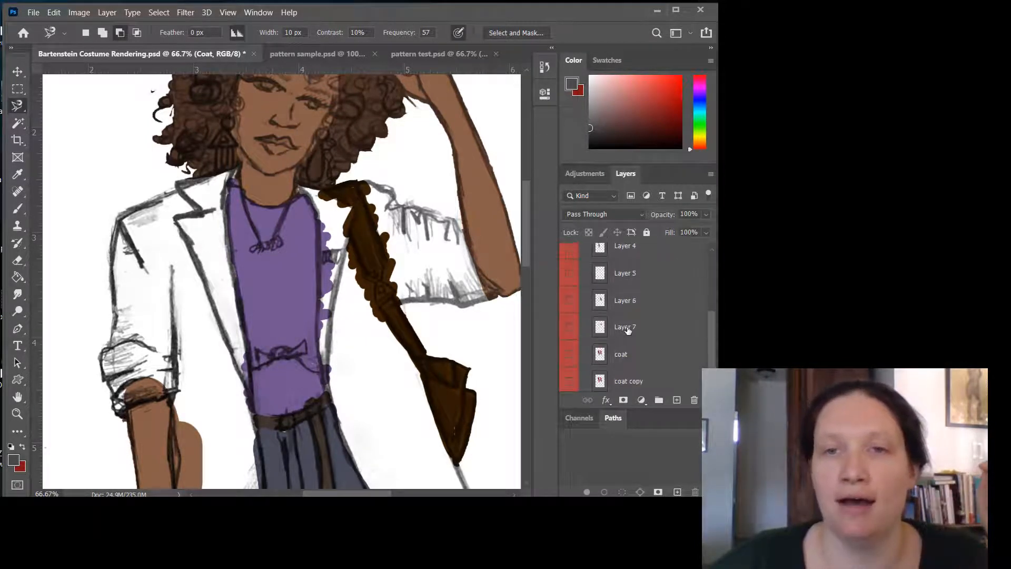
pyautogui.scroll(-1, 626, 327)
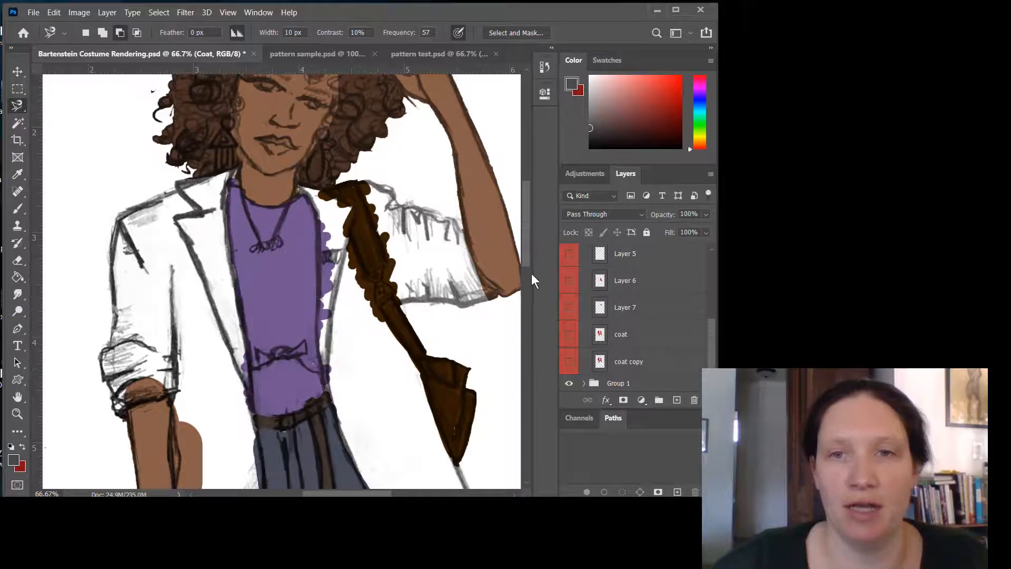
pyautogui.click(639, 339)
pyautogui.click(603, 310)
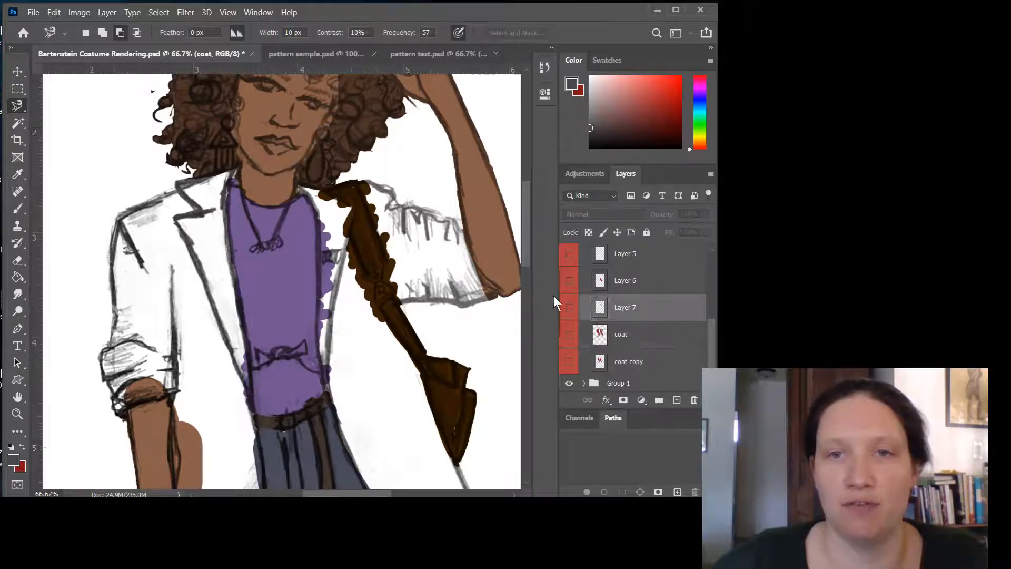
pyautogui.click(568, 307)
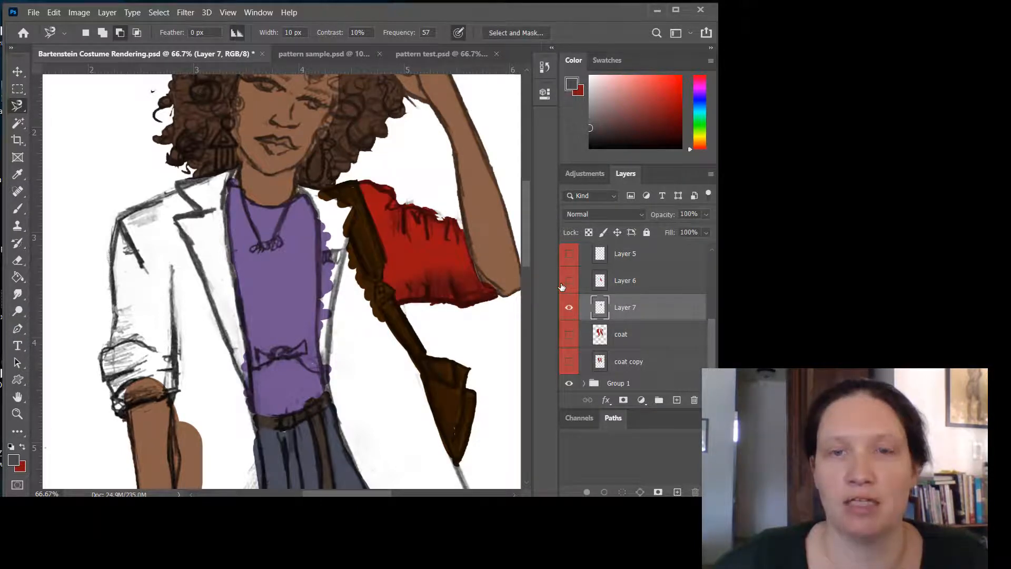
pyautogui.click(588, 232)
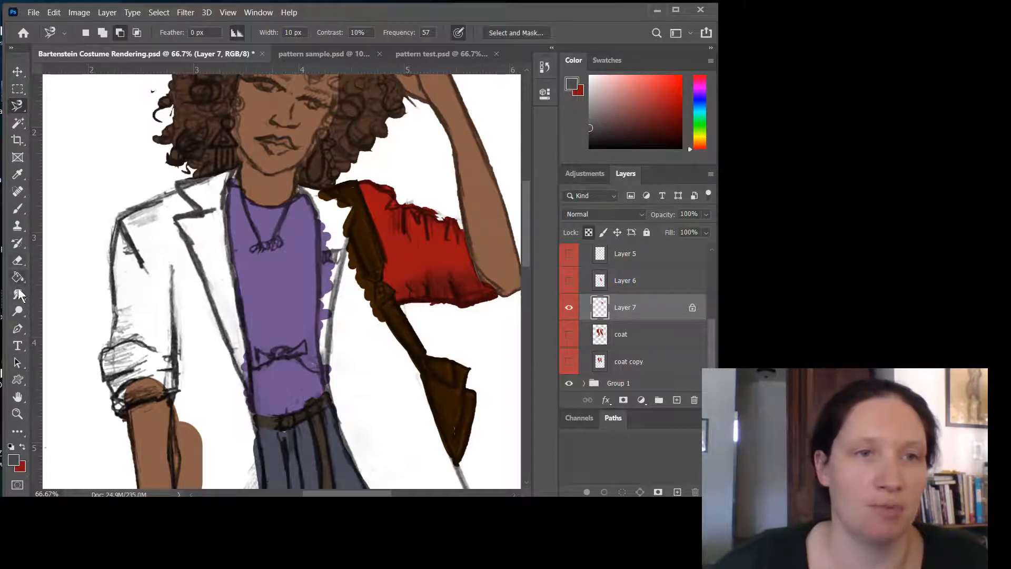
# - Brush grey test strokes across the raised arm's sleeve on Layer 7, and undo them
pyautogui.click(17, 208)
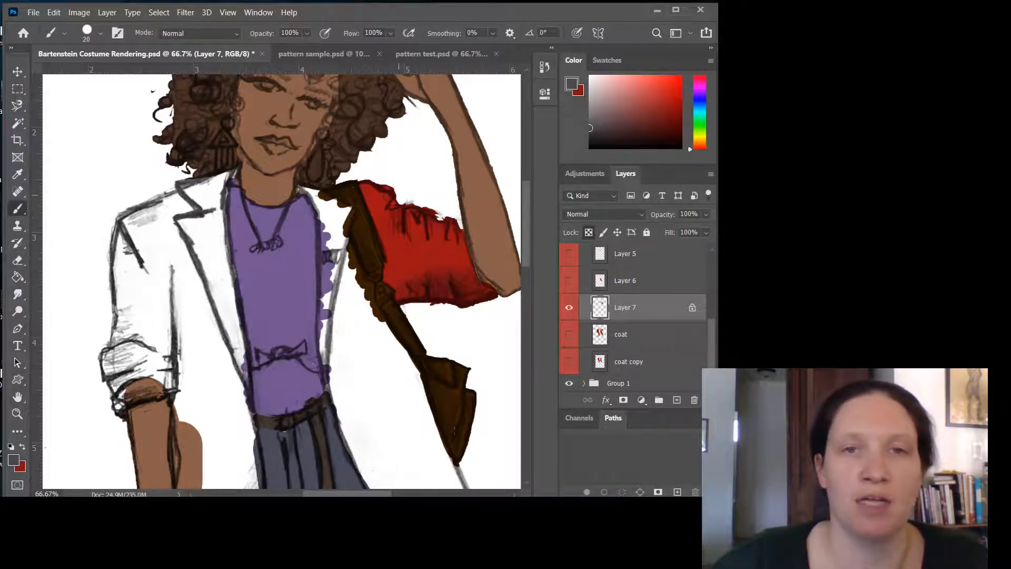
pyautogui.moveTo(421, 214); pyautogui.dragTo(389, 287)
pyautogui.moveTo(427, 302)
pyautogui.mouseDown()
pyautogui.moveTo(467, 249)
pyautogui.moveTo(453, 293)
pyautogui.moveTo(409, 195)
pyautogui.mouseUp()
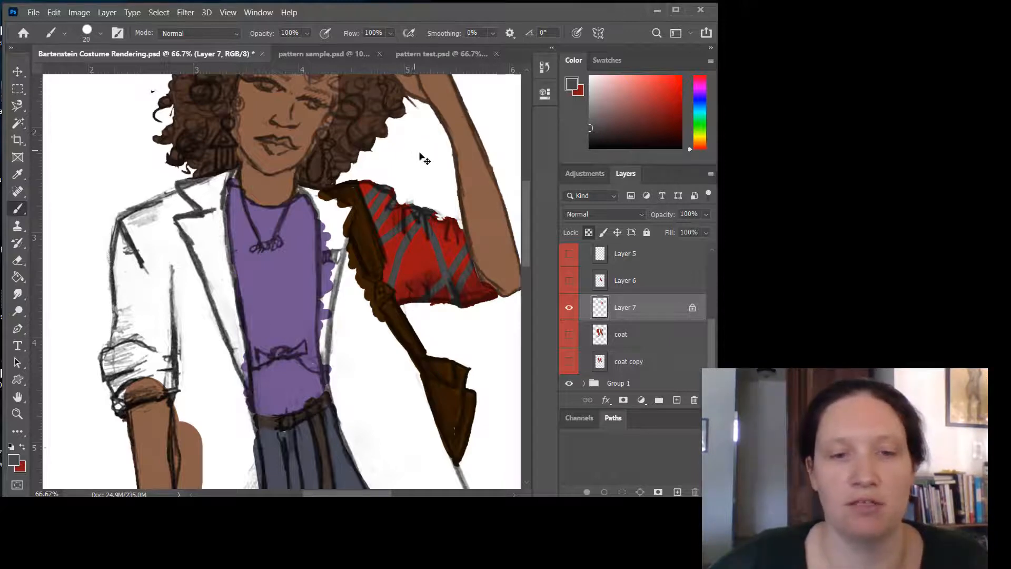
pyautogui.hotkey('ctrl', 'z')
pyautogui.hotkey('ctrl', 'z')
pyautogui.hotkey('ctrl', 'z')
pyautogui.hotkey('ctrl', 'z')
pyautogui.hotkey('ctrl', 'z')
pyautogui.hotkey('ctrl', 'z')
pyautogui.hotkey('ctrl', 'z')
pyautogui.hotkey('ctrl', 'z')
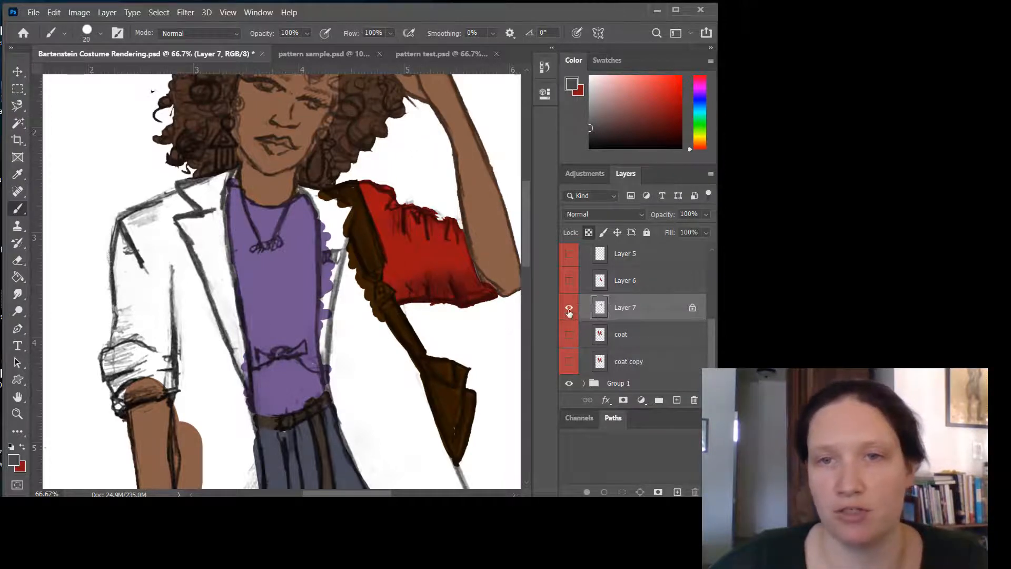
# - Make Layers 2 through 6 and the coat and coat copy layers visible
pyautogui.click(569, 283)
pyautogui.click(571, 360)
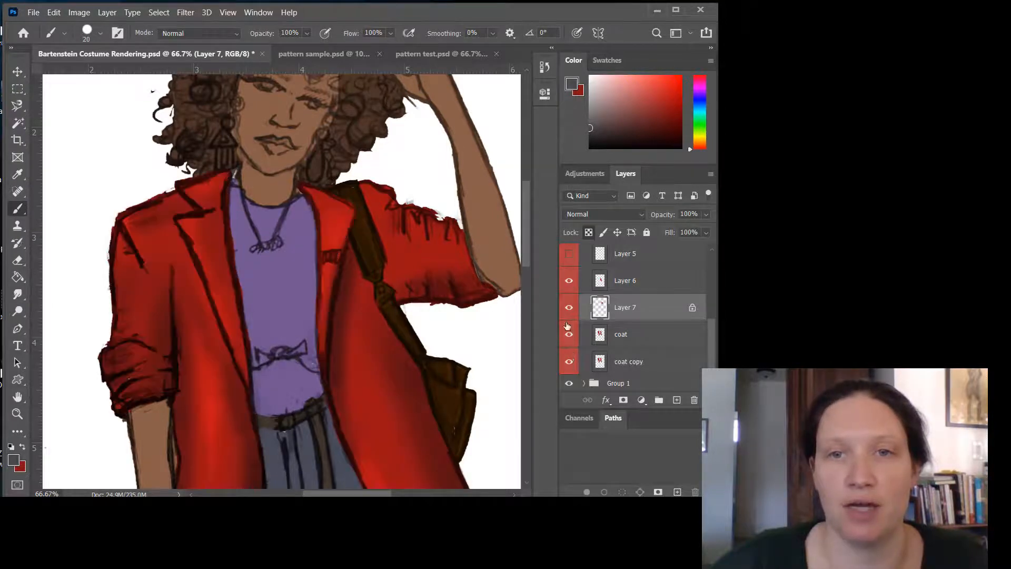
pyautogui.scroll(3, 578, 285)
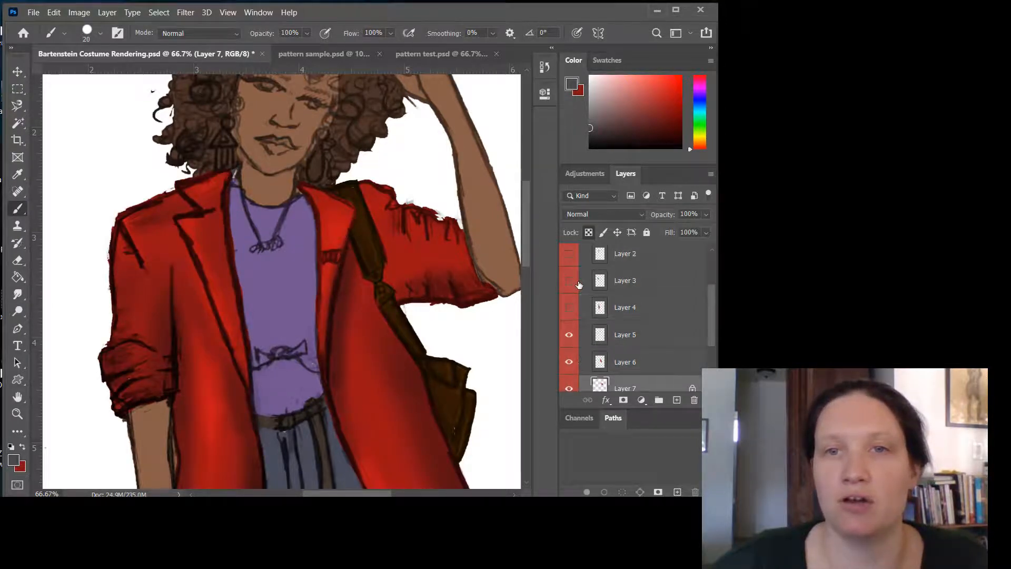
pyautogui.click(569, 308)
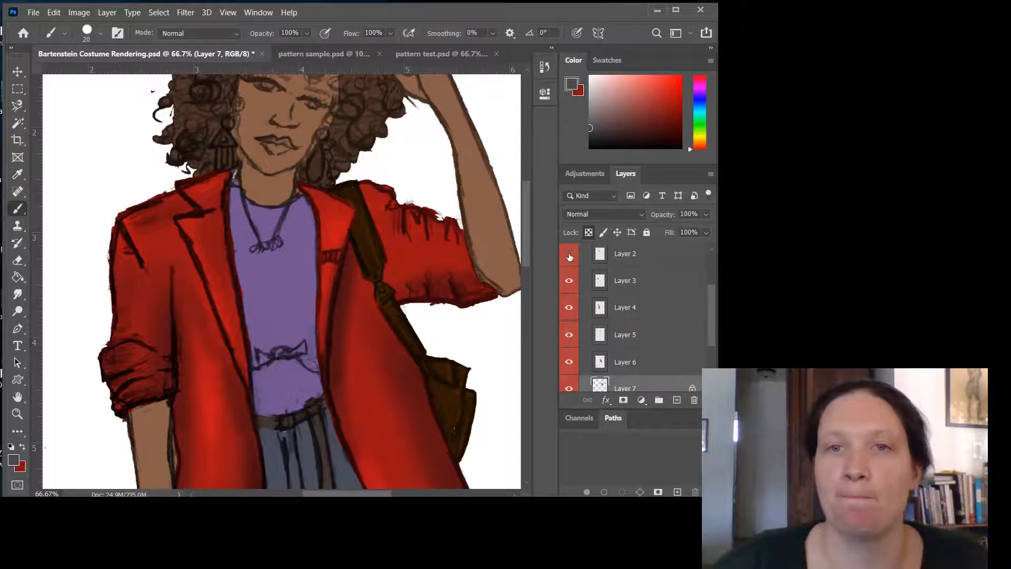
pyautogui.scroll(2, 569, 256)
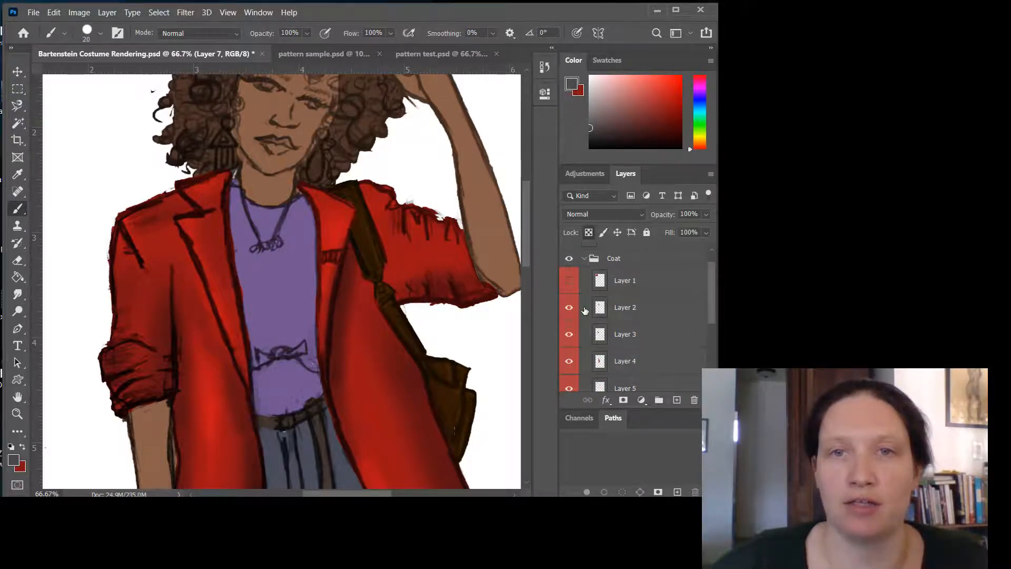
# - Lock the transparent pixels of Layers 6, 5 and 4
pyautogui.scroll(-3, 639, 337)
pyautogui.click(659, 313)
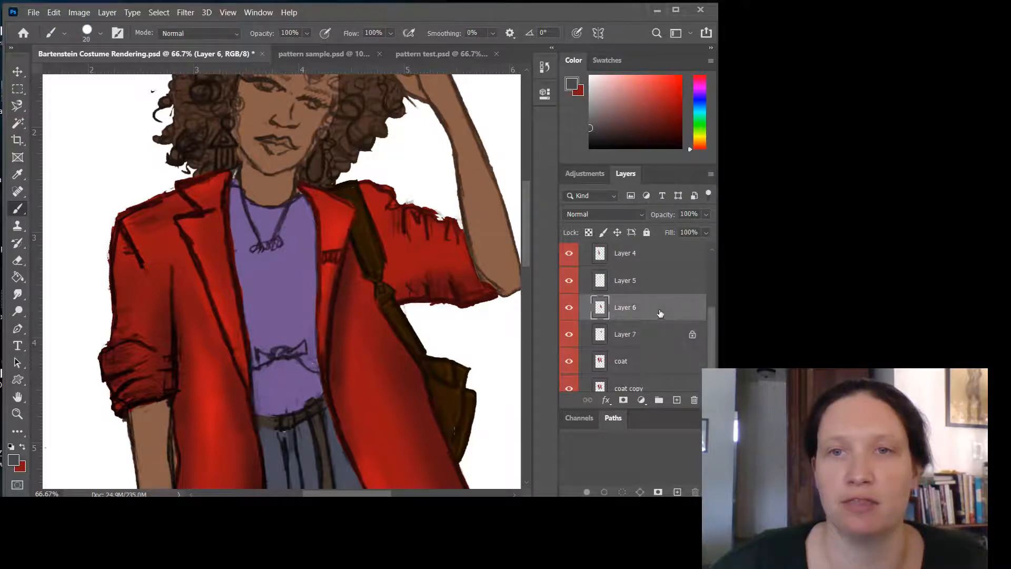
pyautogui.click(589, 232)
pyautogui.hotkey('alt', ']')
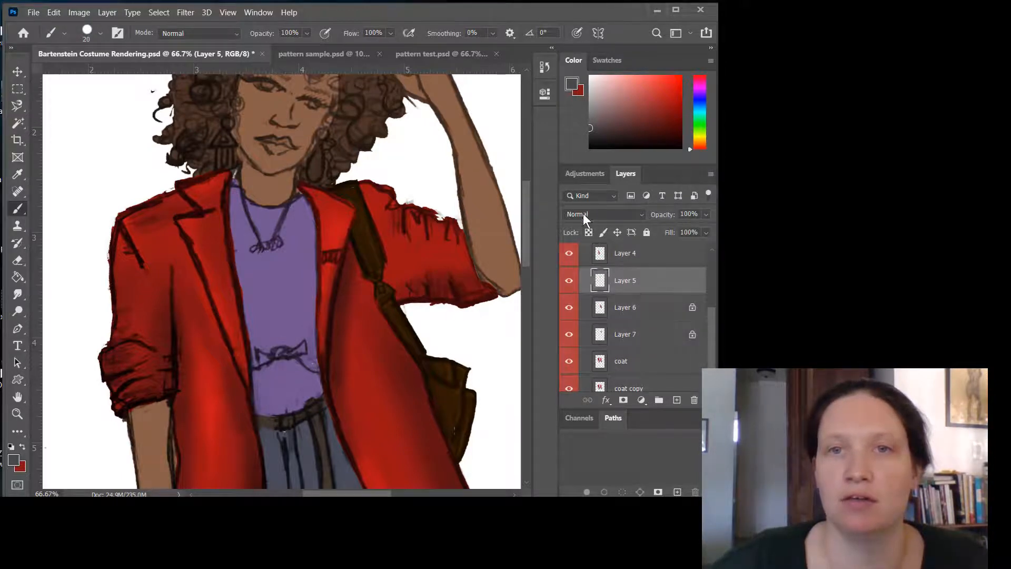
pyautogui.click(643, 260)
pyautogui.click(589, 232)
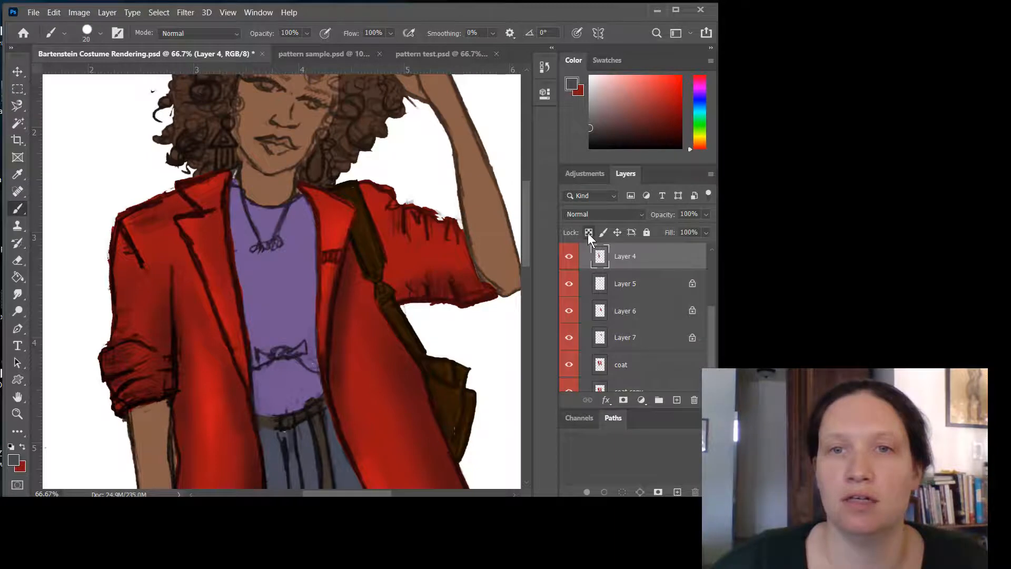
# - Lock the transparent pixels of Layers 3 and 2, and make coat the active layer
pyautogui.scroll(-1, 606, 283)
pyautogui.scroll(2, 616, 283)
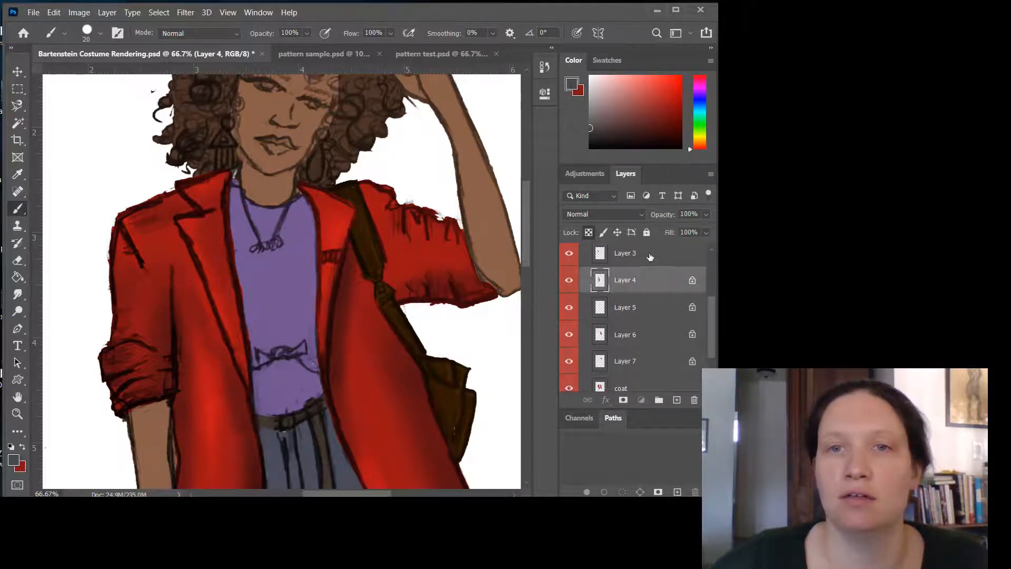
pyautogui.click(650, 257)
pyautogui.click(588, 232)
pyautogui.scroll(2, 636, 266)
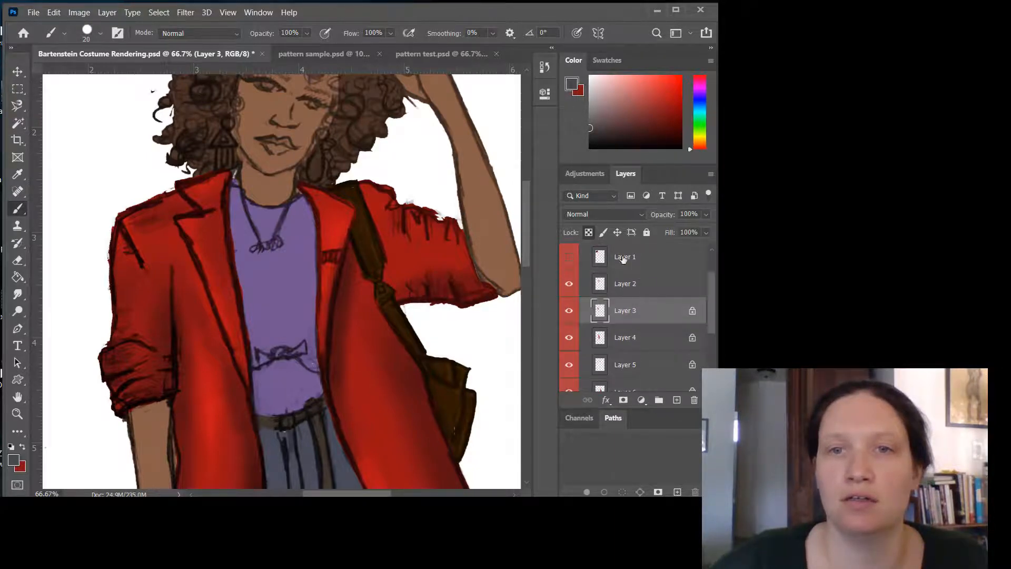
pyautogui.click(626, 284)
pyautogui.click(589, 232)
pyautogui.click(655, 260)
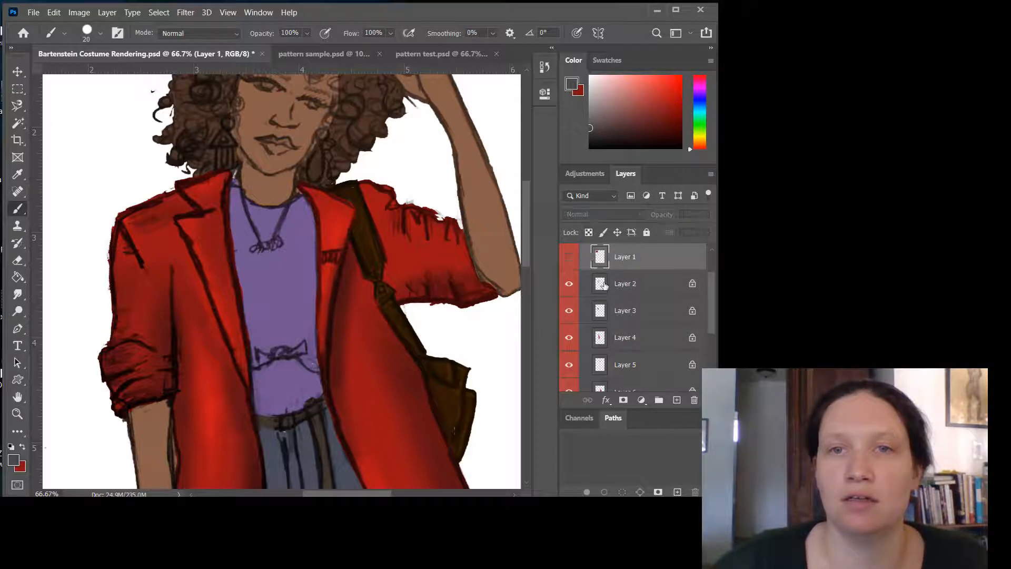
pyautogui.scroll(-4, 627, 311)
pyautogui.click(676, 336)
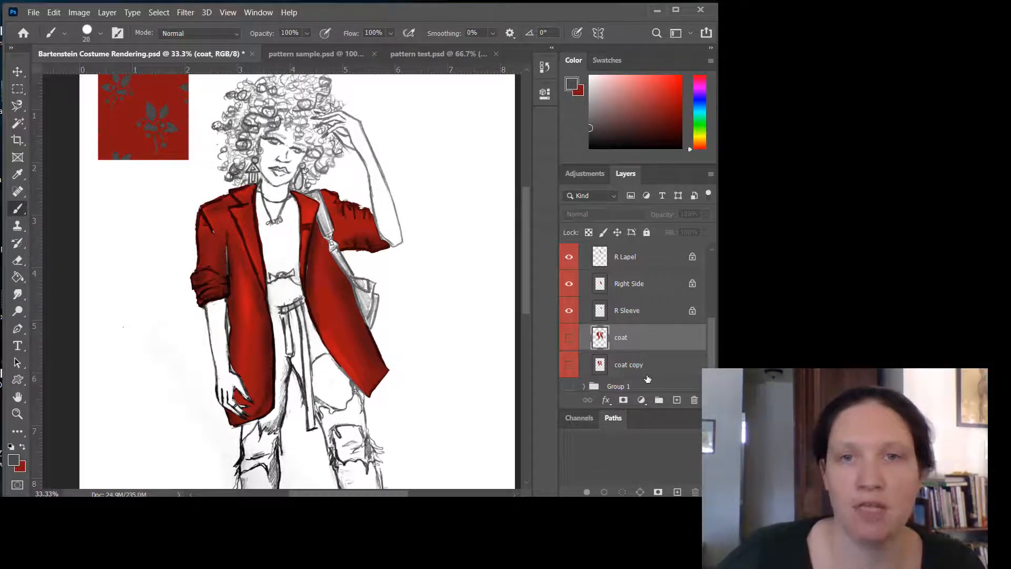
# - Make L Sleeve the active layer, and hide L lapel, Left Side, R Lapel, Right Side and R Sleeve
pyautogui.scroll(3, 619, 278)
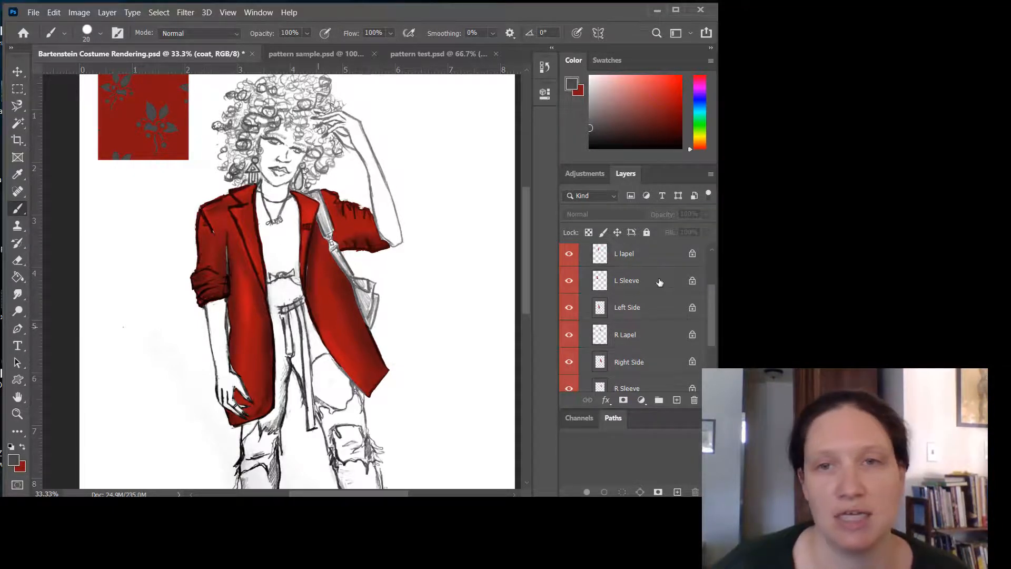
pyautogui.click(628, 287)
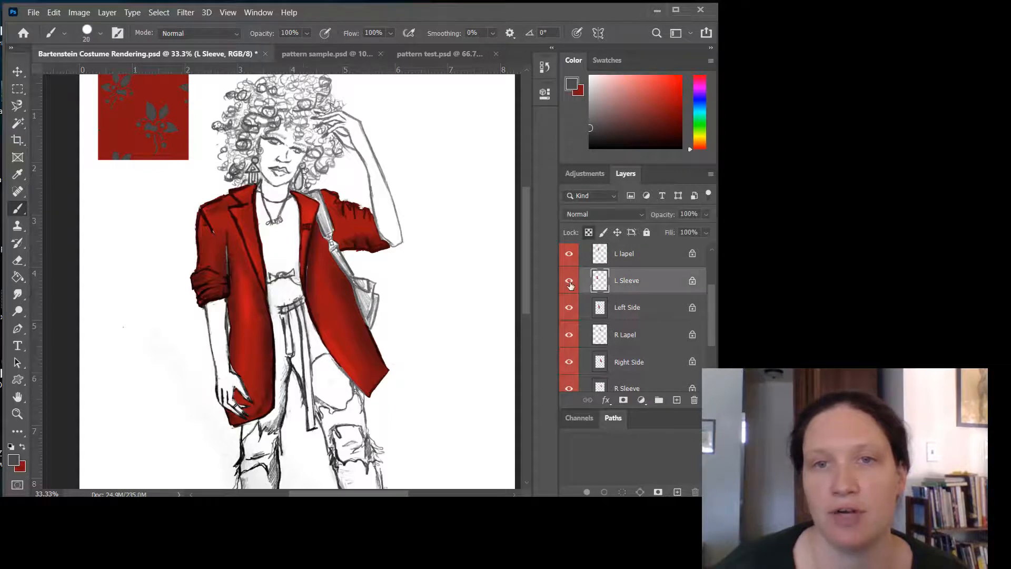
pyautogui.click(569, 281)
pyautogui.click(569, 281)
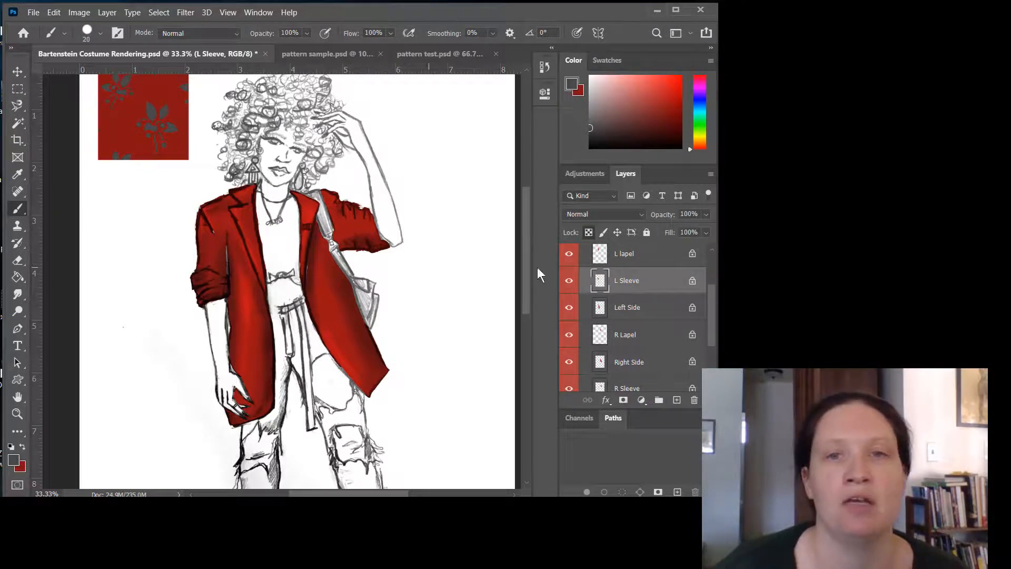
pyautogui.click(569, 254)
pyautogui.click(569, 307)
pyautogui.click(568, 335)
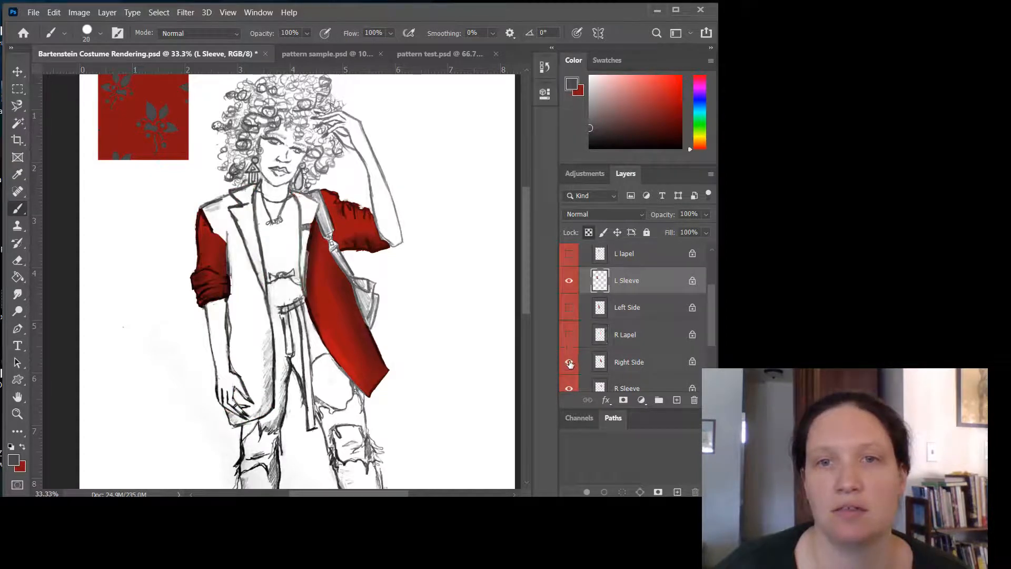
pyautogui.click(569, 361)
pyautogui.scroll(-1, 563, 364)
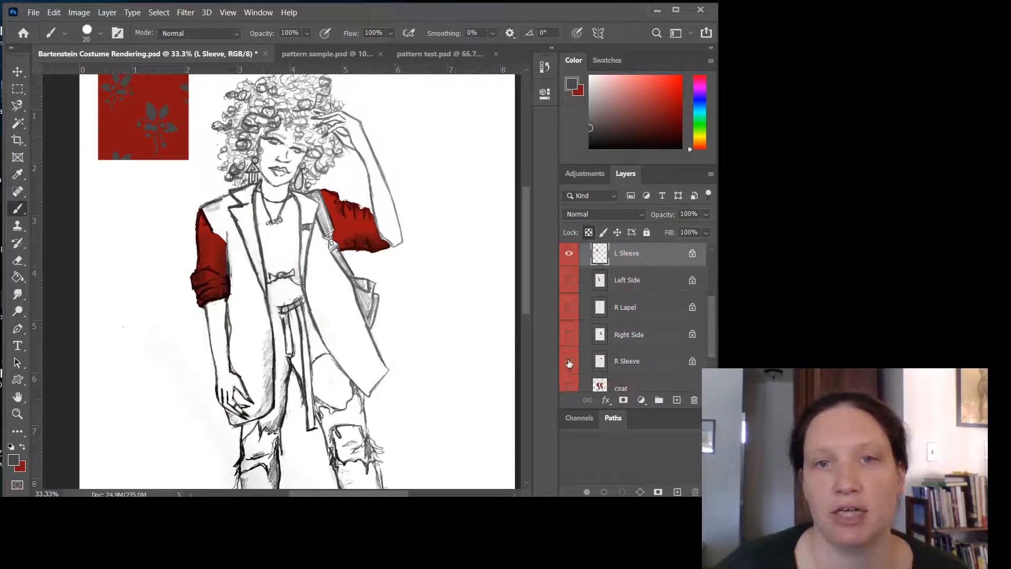
pyautogui.click(569, 362)
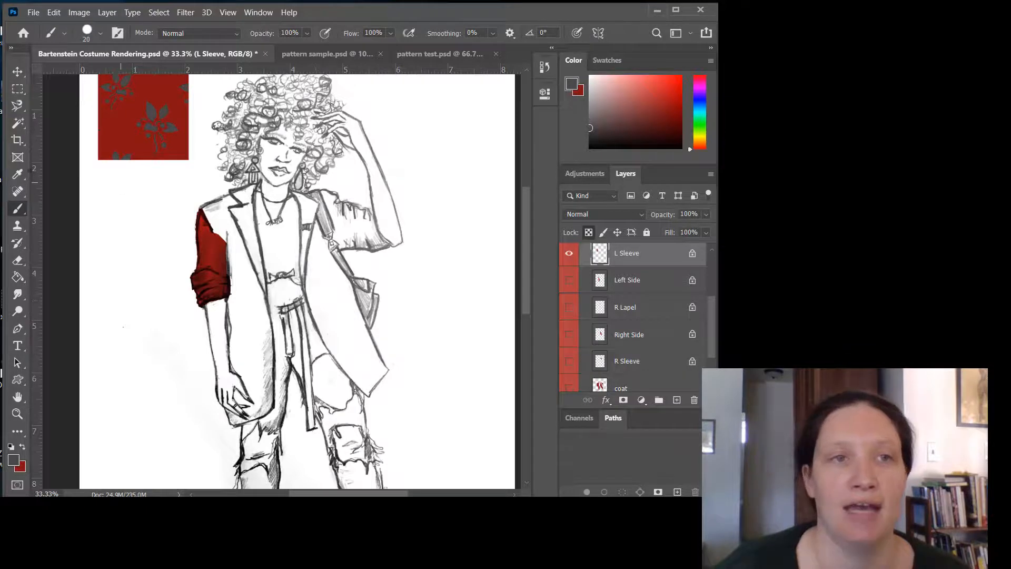
# - Select a rectangular area loosely enclosing the lowered arm's sleeve and add a Pattern fill layer above L Sleeve
pyautogui.click(17, 89)
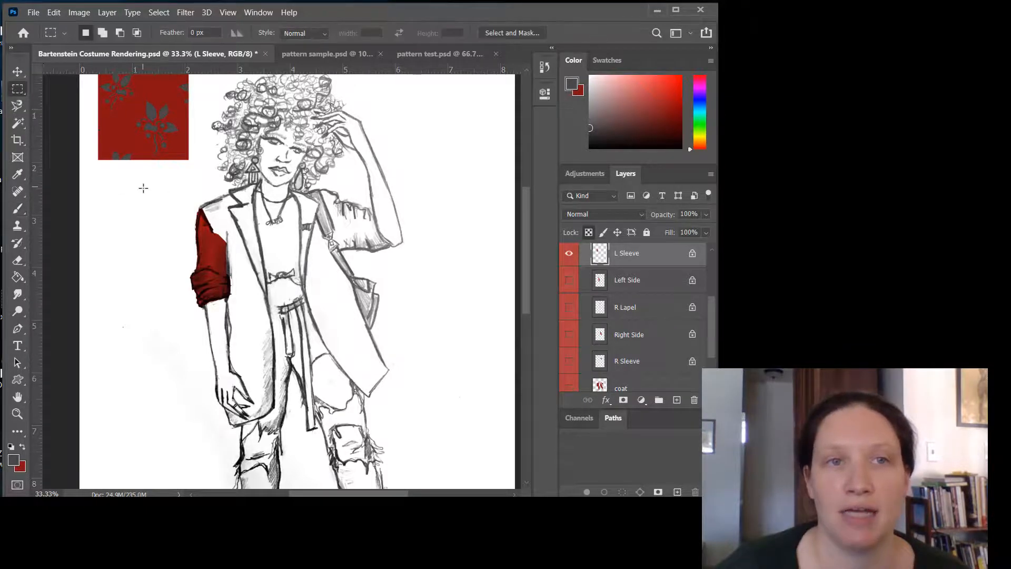
pyautogui.moveTo(140, 178); pyautogui.dragTo(261, 333)
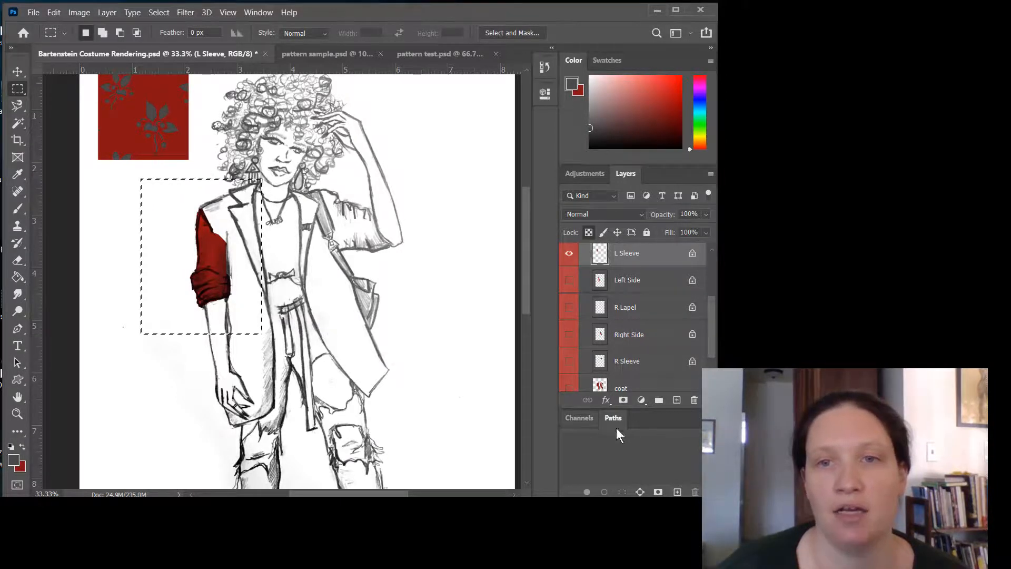
pyautogui.click(640, 400)
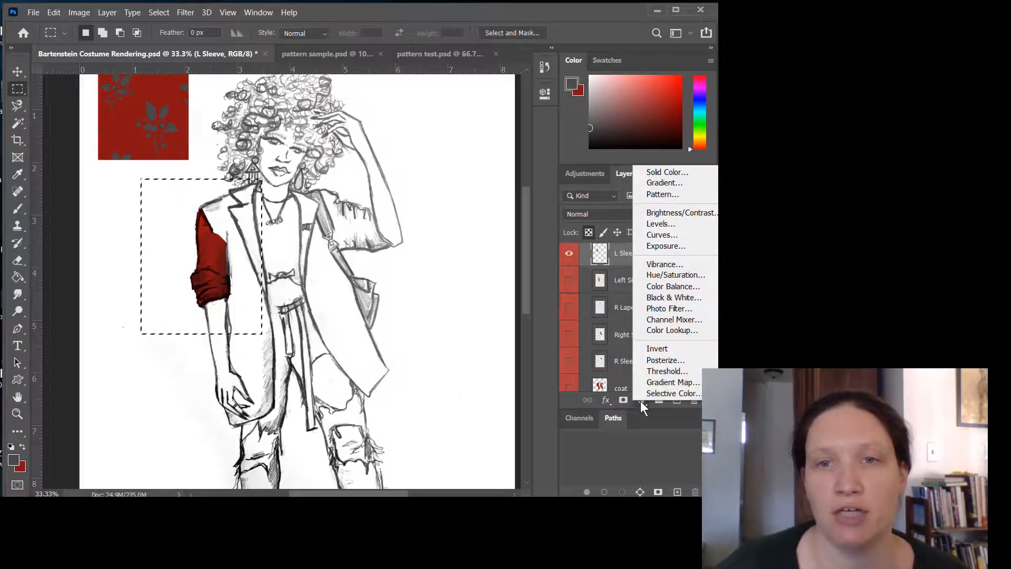
pyautogui.click(657, 193)
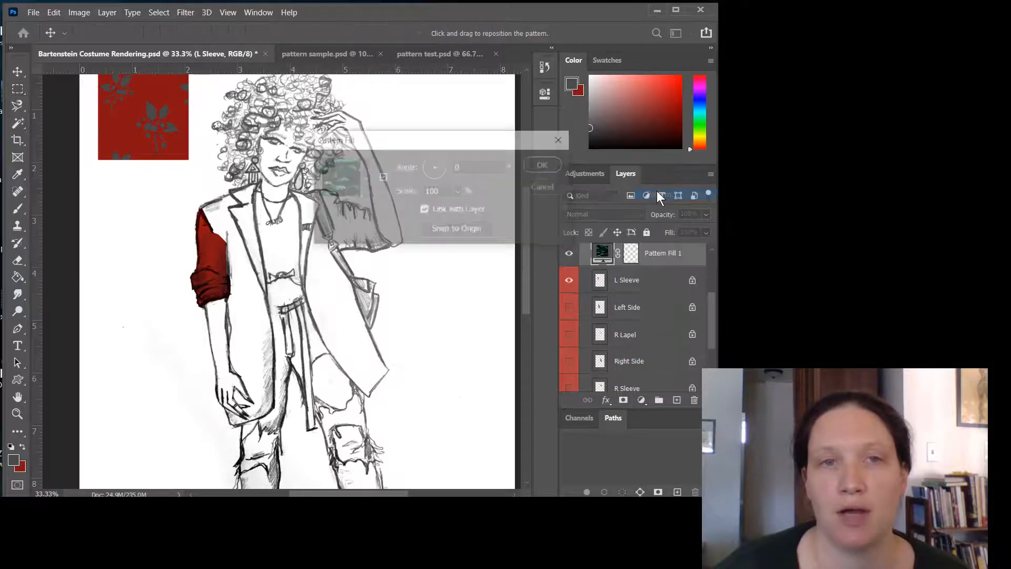
# - Choose the red floral pattern for the fill layer and reduce its scale to 34%
pyautogui.click(363, 178)
pyautogui.click(359, 272)
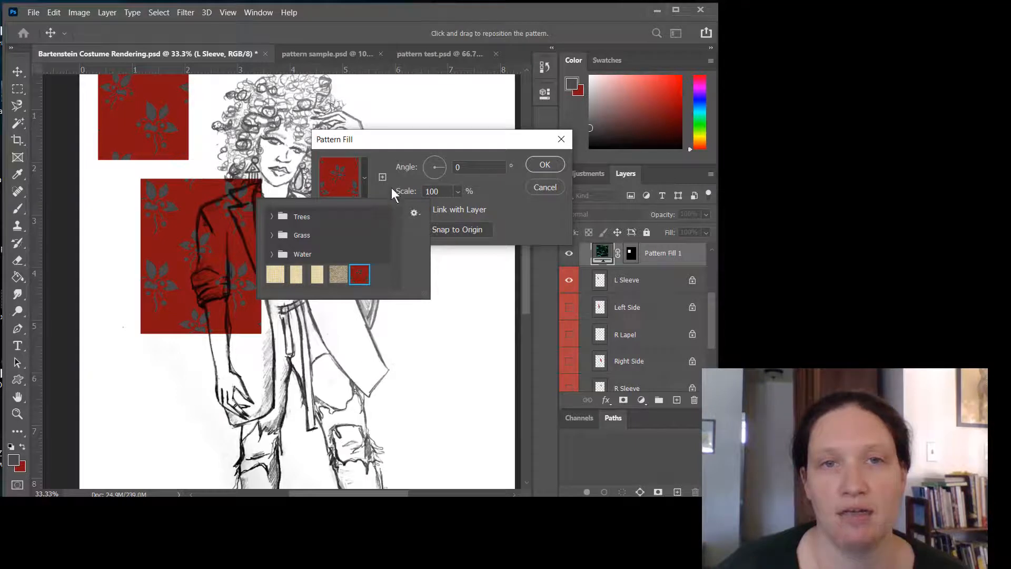
pyautogui.click(506, 193)
pyautogui.click(457, 191)
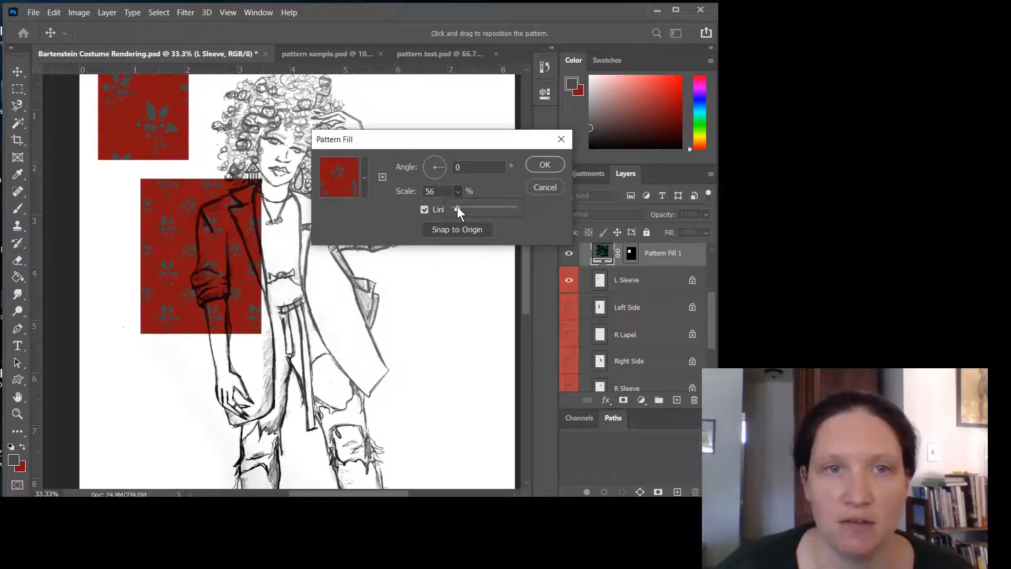
pyautogui.moveTo(457, 206); pyautogui.dragTo(455, 206)
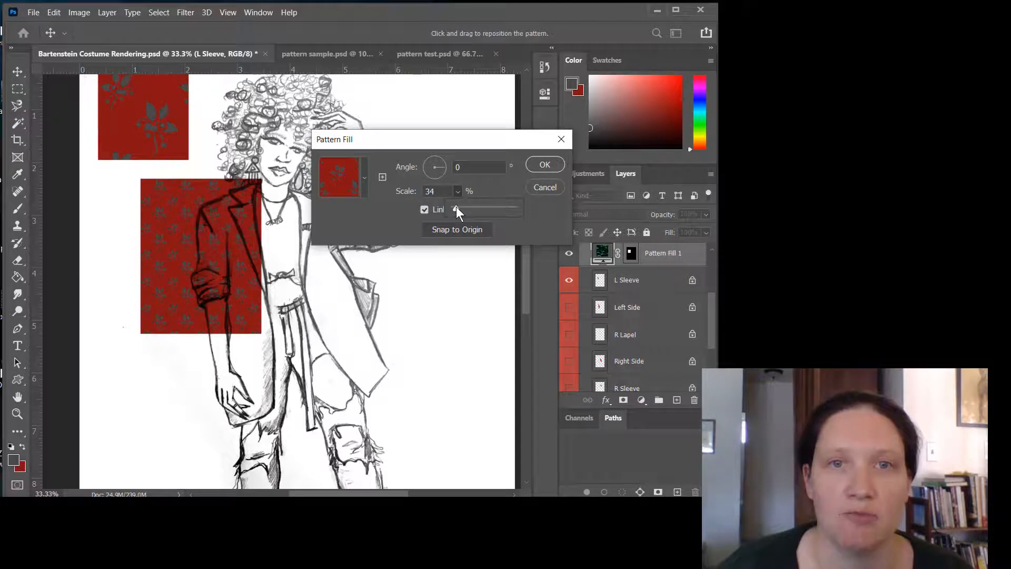
# - Set the pattern scale to 25%, and clip the fill layer to L Sleeve as a Smart Object
pyautogui.click(414, 189)
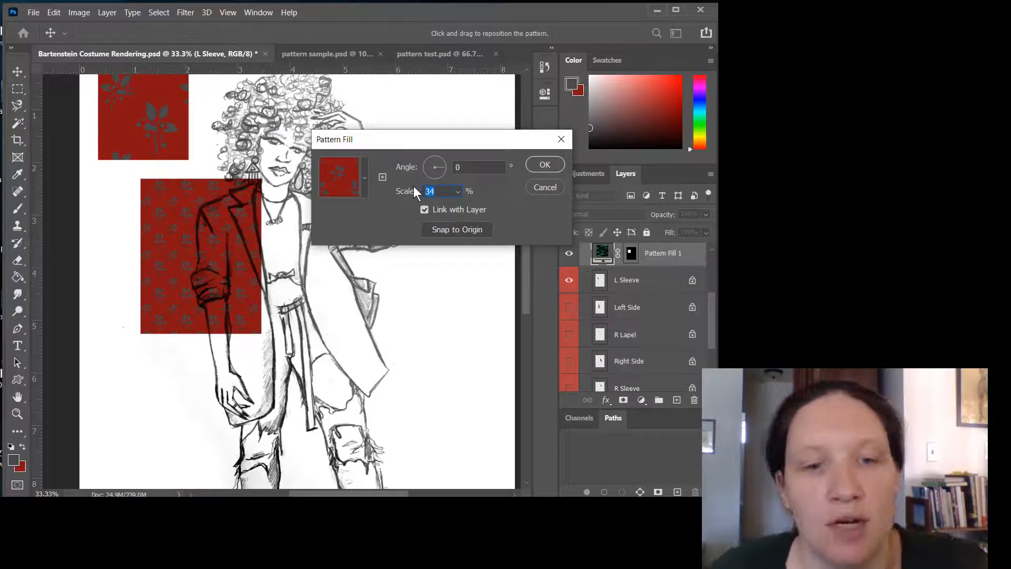
pyautogui.write('25')
pyautogui.click(404, 210)
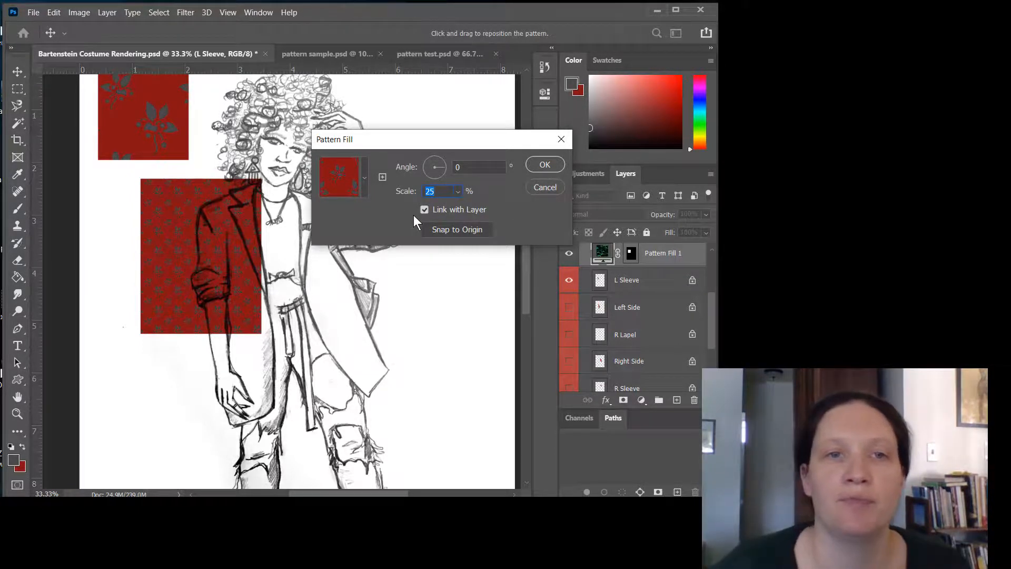
pyautogui.click(542, 166)
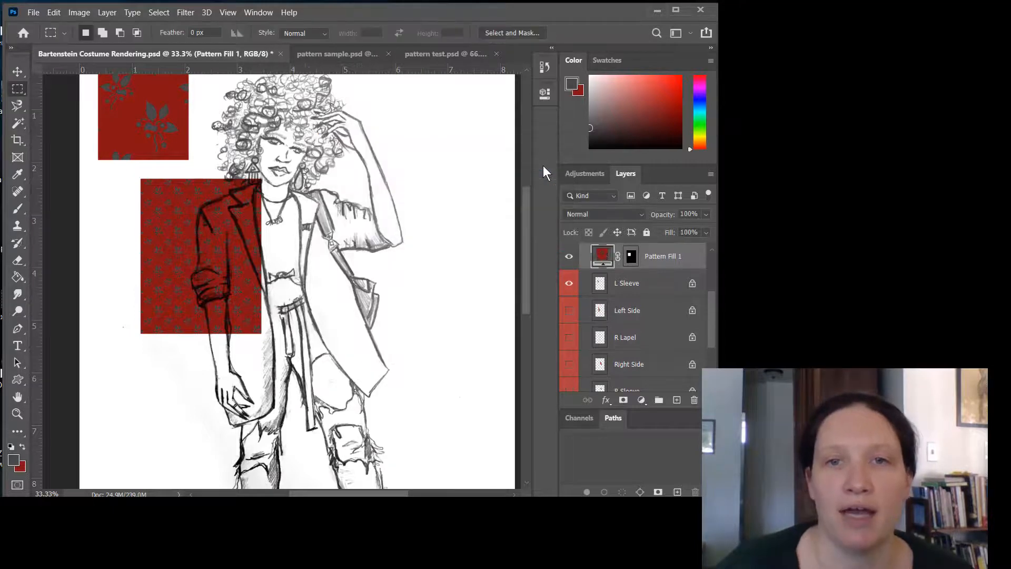
pyautogui.keyDown('alt'); pyautogui.click(655, 268); pyautogui.keyUp('alt')
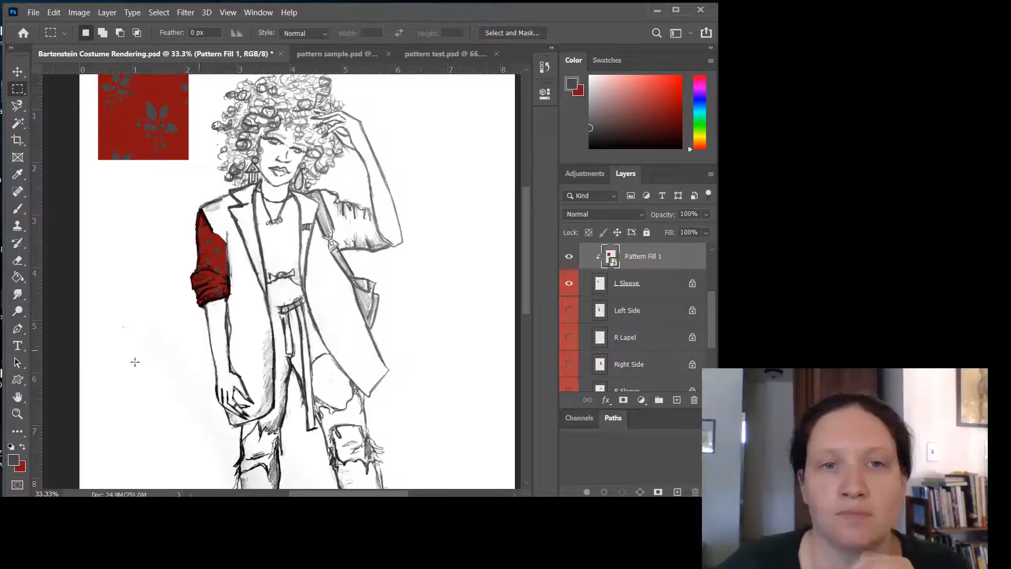
# - Try to warp Pattern Fill 1 by bending its outer edge and pulling the upper outer corner toward the coat's shoulder
pyautogui.click(21, 72)
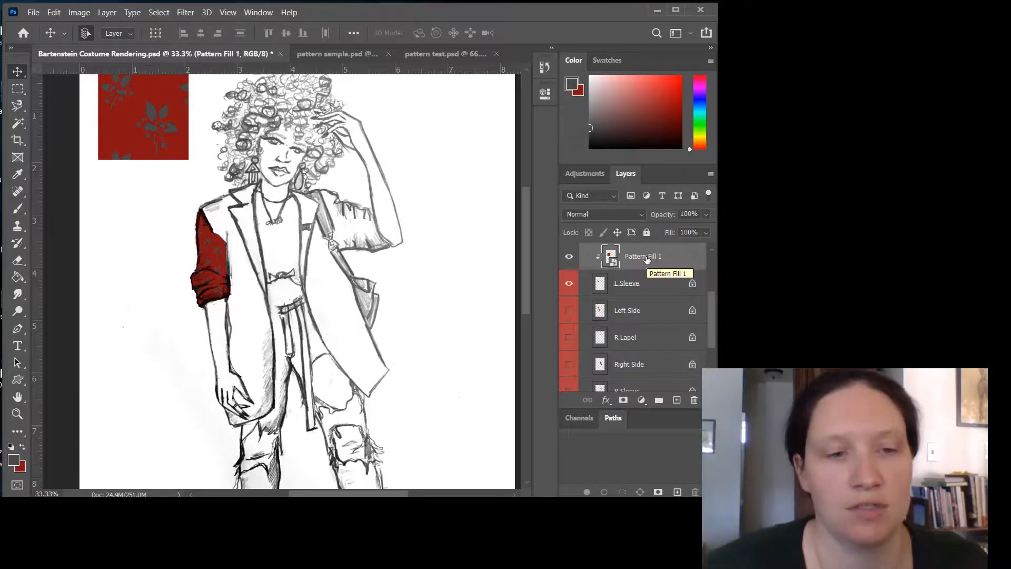
pyautogui.hotkey('ctrl', 't')
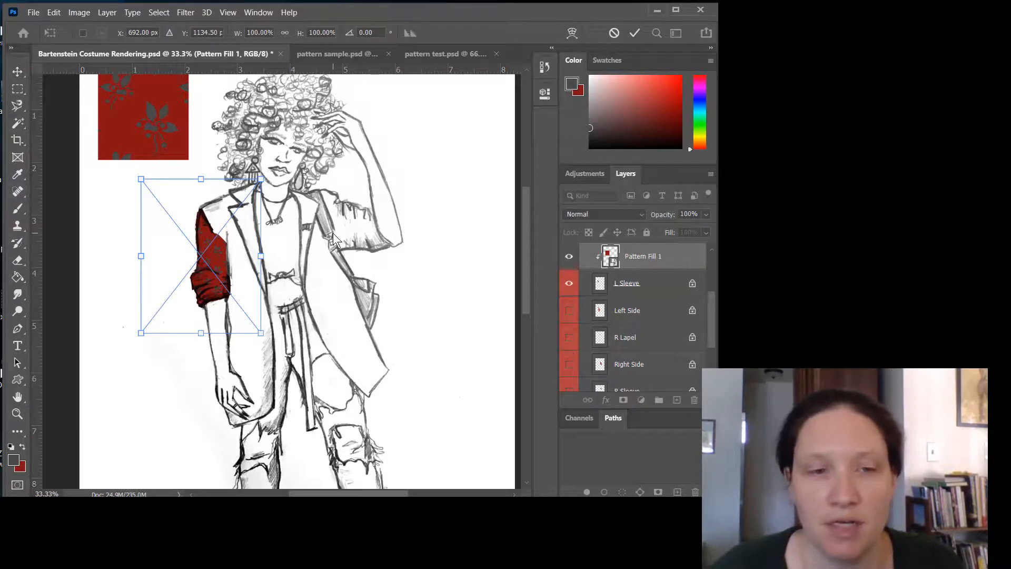
pyautogui.rightClick(166, 233)
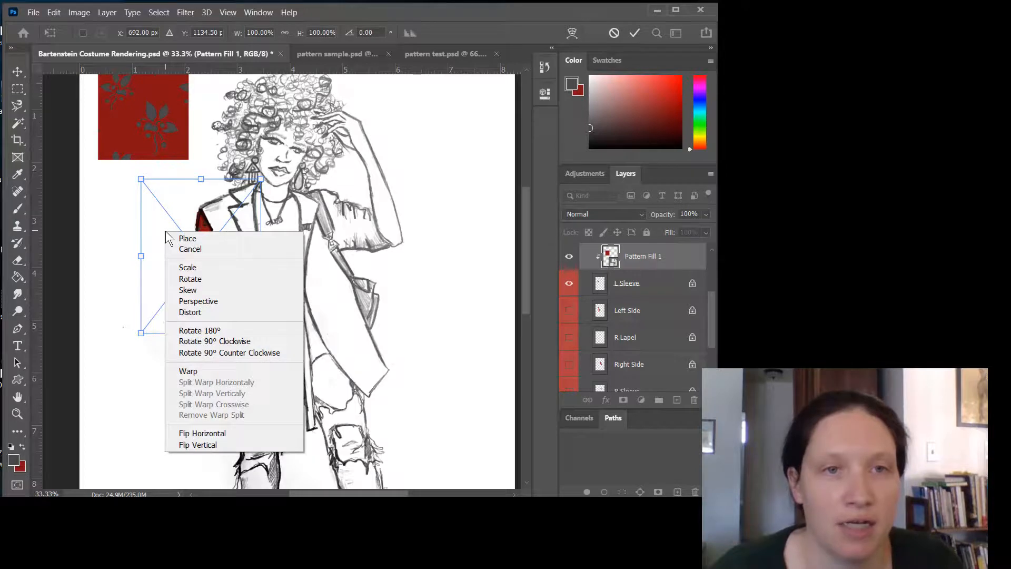
pyautogui.click(210, 372)
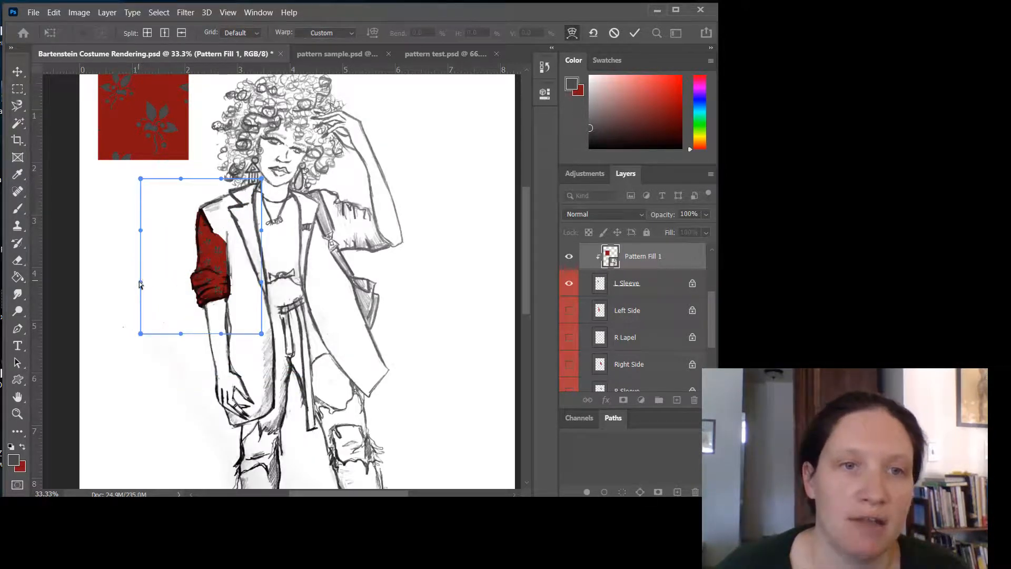
pyautogui.moveTo(141, 284); pyautogui.dragTo(189, 219)
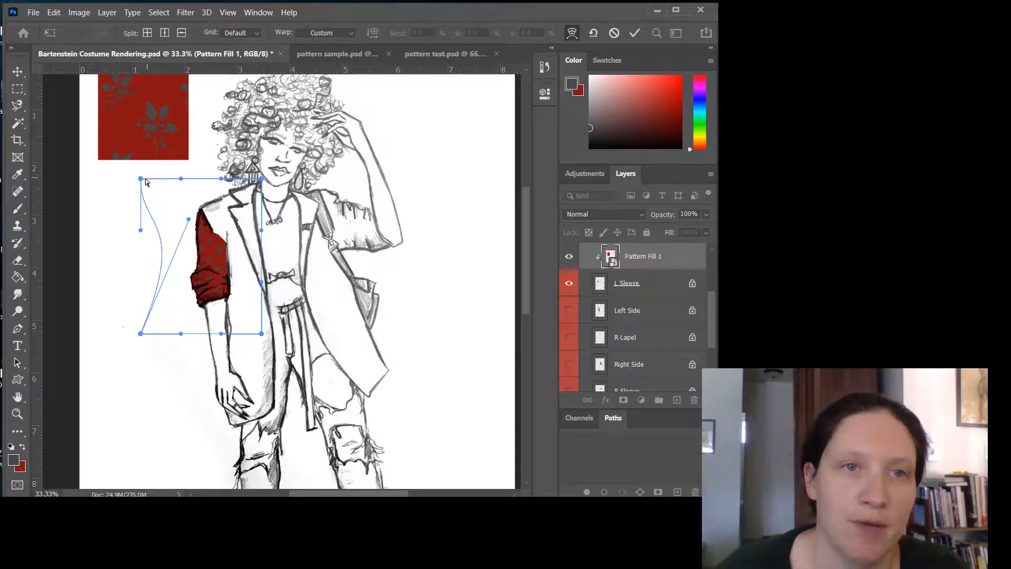
pyautogui.moveTo(140, 179); pyautogui.dragTo(234, 202)
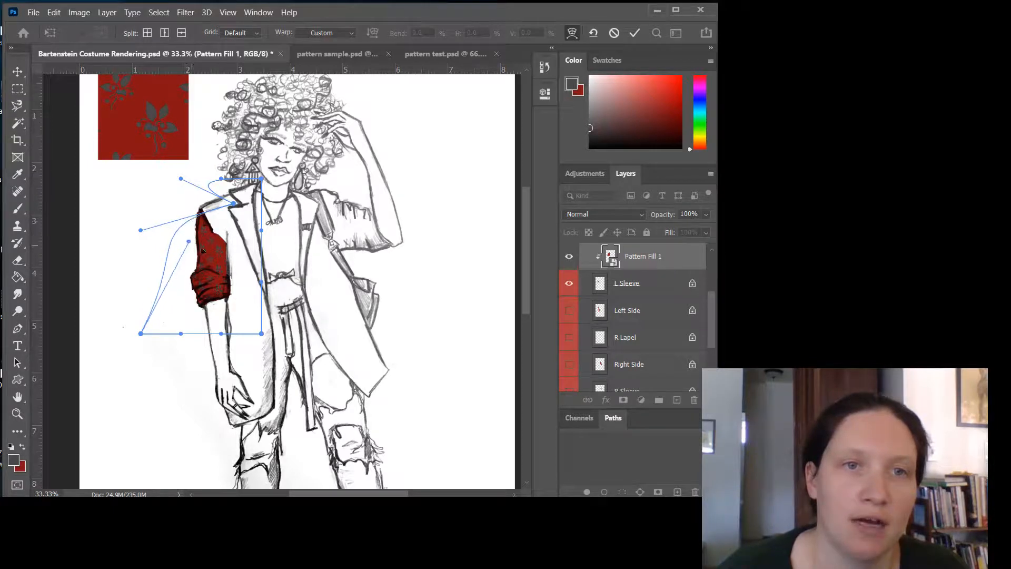
pyautogui.press('Return')
pyautogui.click(185, 12)
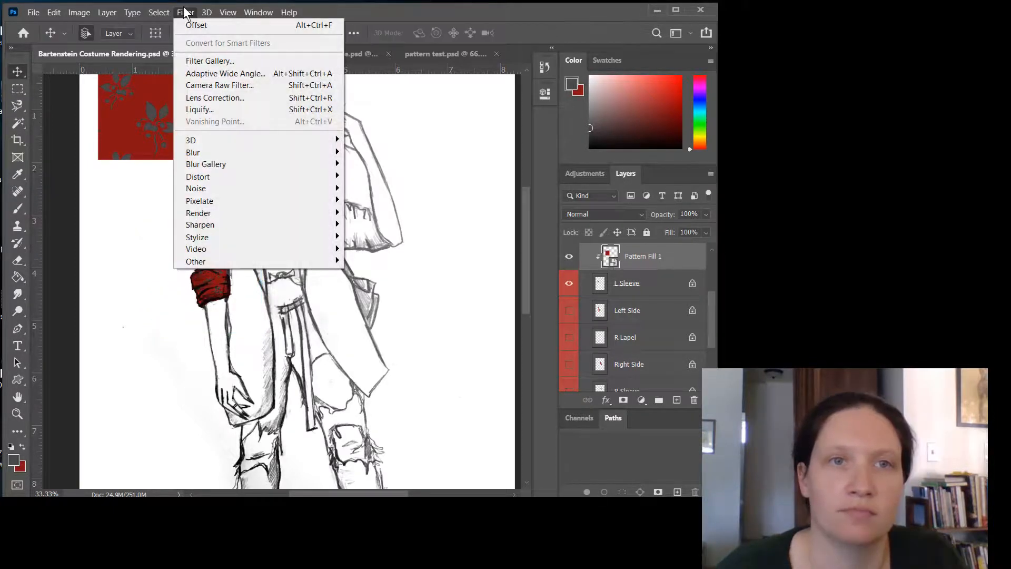
pyautogui.click(186, 10)
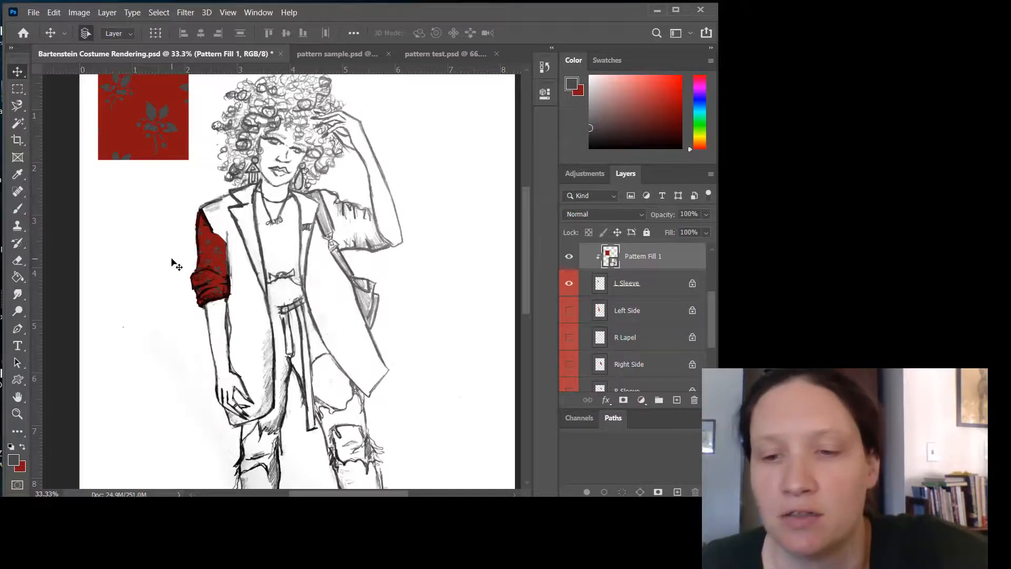
pyautogui.hotkey('ctrl', '+')
pyautogui.hotkey('ctrl', '+')
pyautogui.hotkey('ctrl', '+')
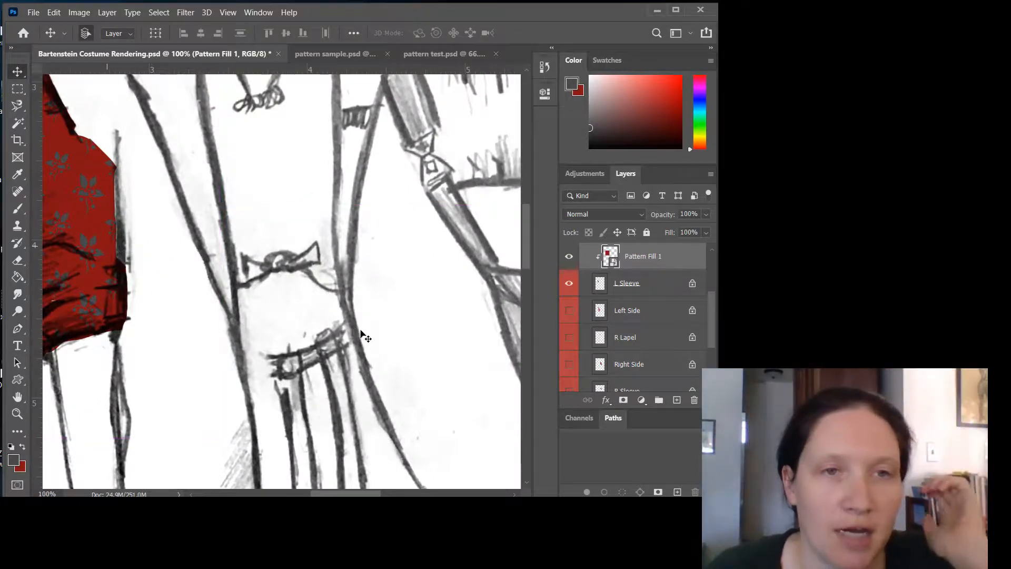
pyautogui.moveTo(149, 270); pyautogui.dragTo(240, 305)
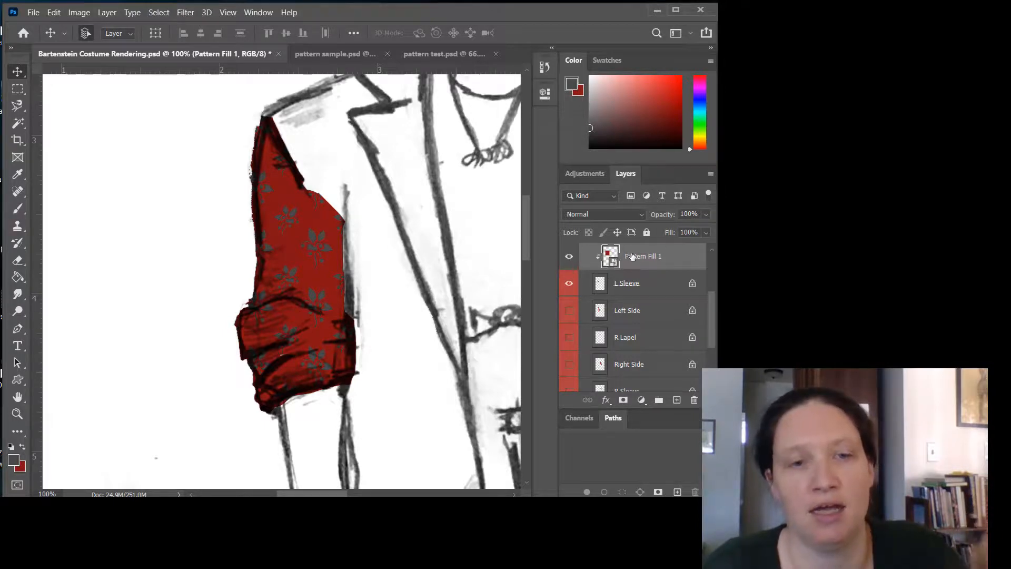
# - Warp Pattern Fill 1, pulling both lower corners in toward the rolled cuff and reshaping its sides so the pattern follows the sleeve
pyautogui.hotkey('ctrl', 'r')
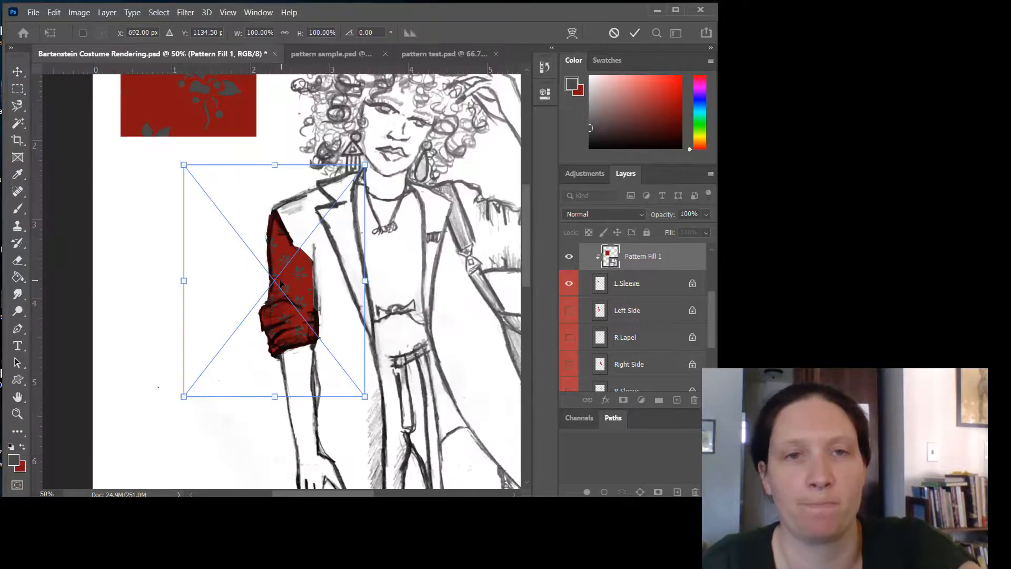
pyautogui.rightClick(281, 284)
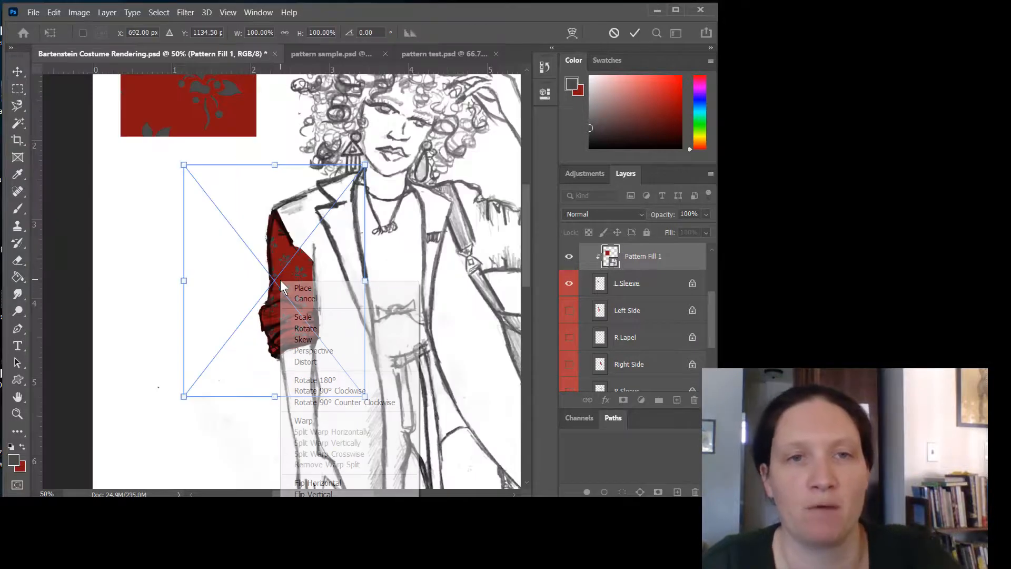
pyautogui.click(324, 421)
pyautogui.moveTo(245, 397); pyautogui.dragTo(252, 331)
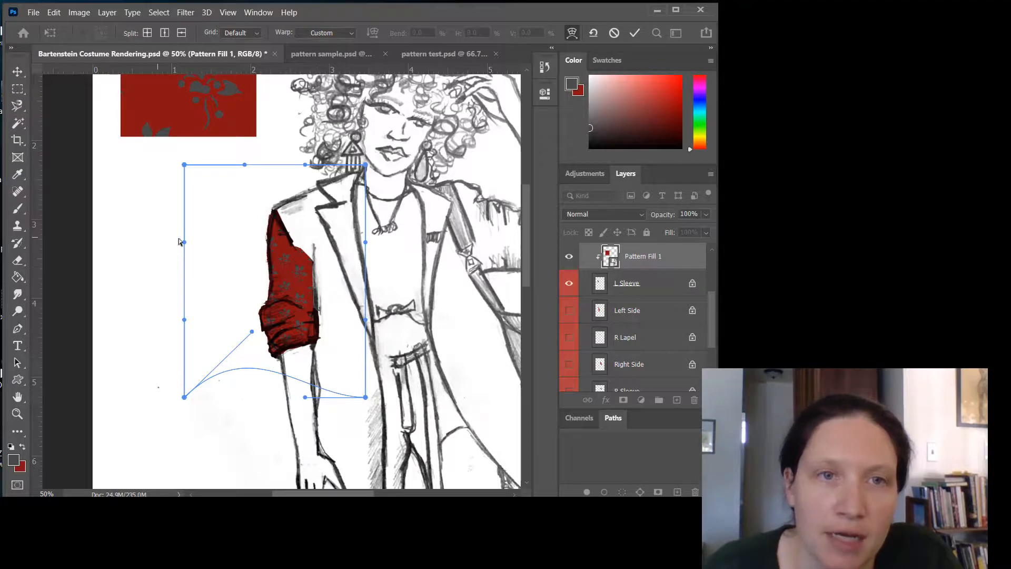
pyautogui.moveTo(184, 319); pyautogui.dragTo(253, 324)
pyautogui.moveTo(184, 397); pyautogui.dragTo(218, 323)
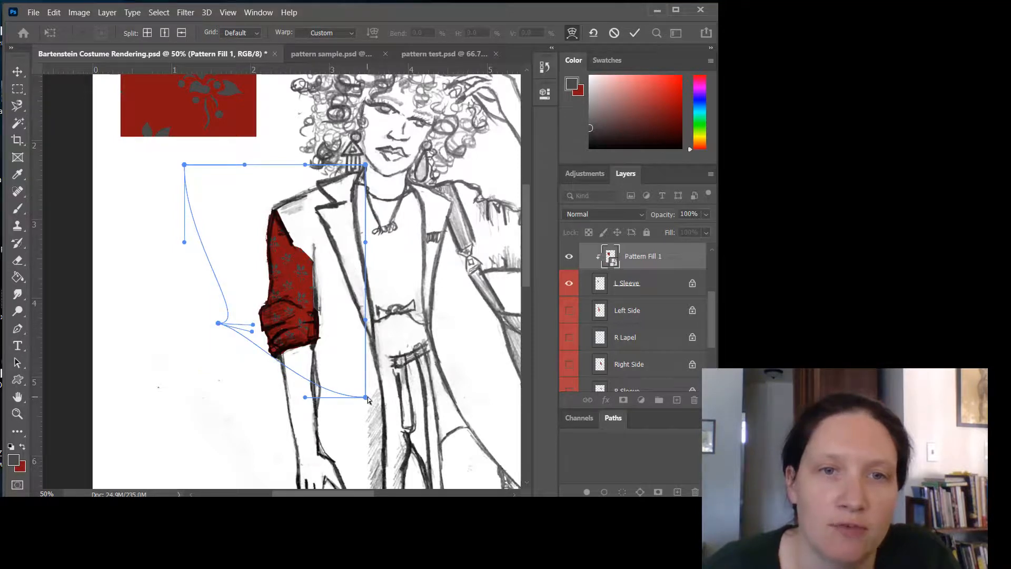
pyautogui.moveTo(365, 397); pyautogui.dragTo(314, 322)
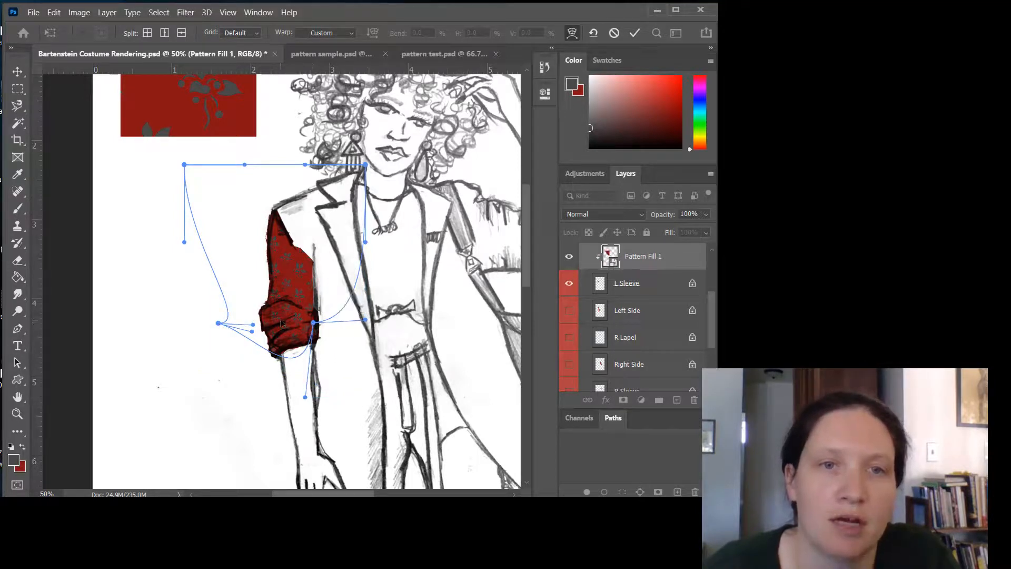
pyautogui.moveTo(305, 397); pyautogui.dragTo(330, 390)
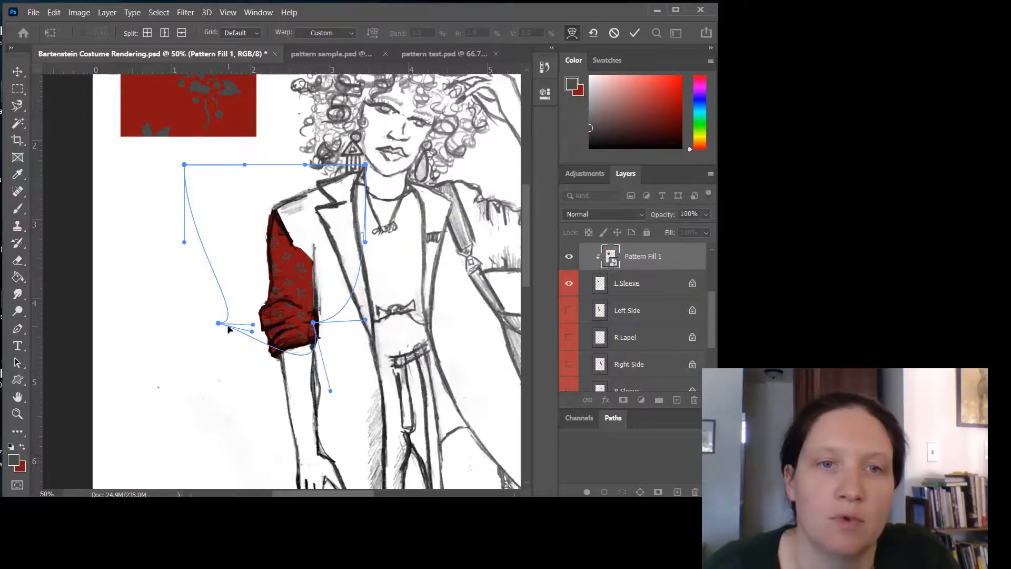
pyautogui.moveTo(219, 323); pyautogui.dragTo(237, 363)
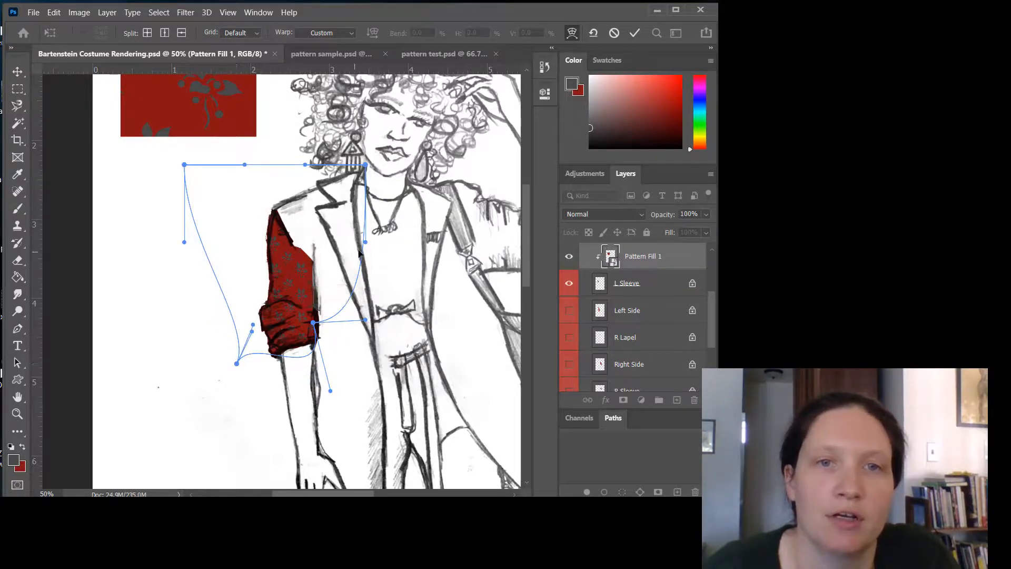
pyautogui.moveTo(366, 242); pyautogui.dragTo(359, 291)
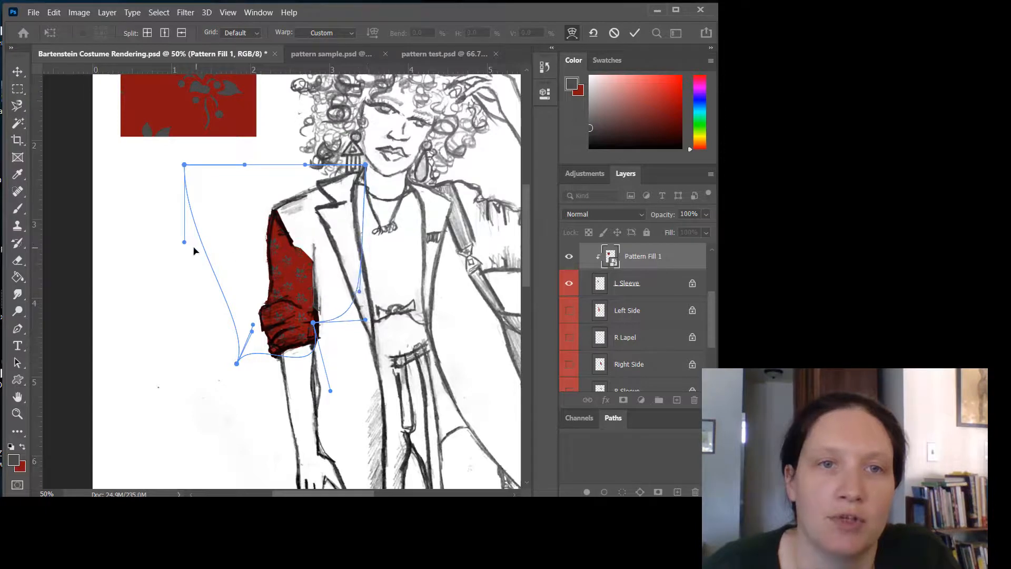
pyautogui.moveTo(184, 243); pyautogui.dragTo(249, 358)
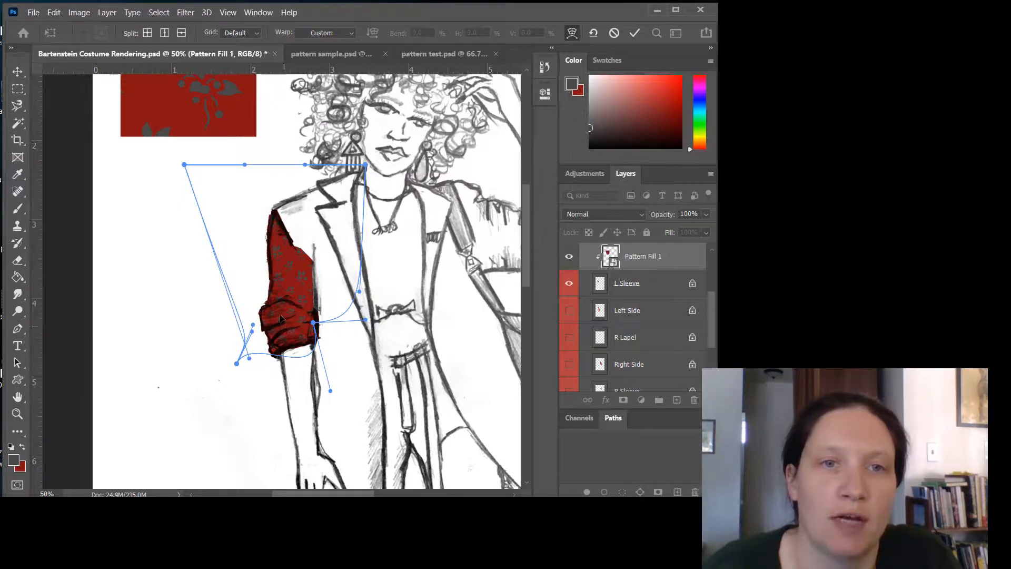
pyautogui.click(633, 33)
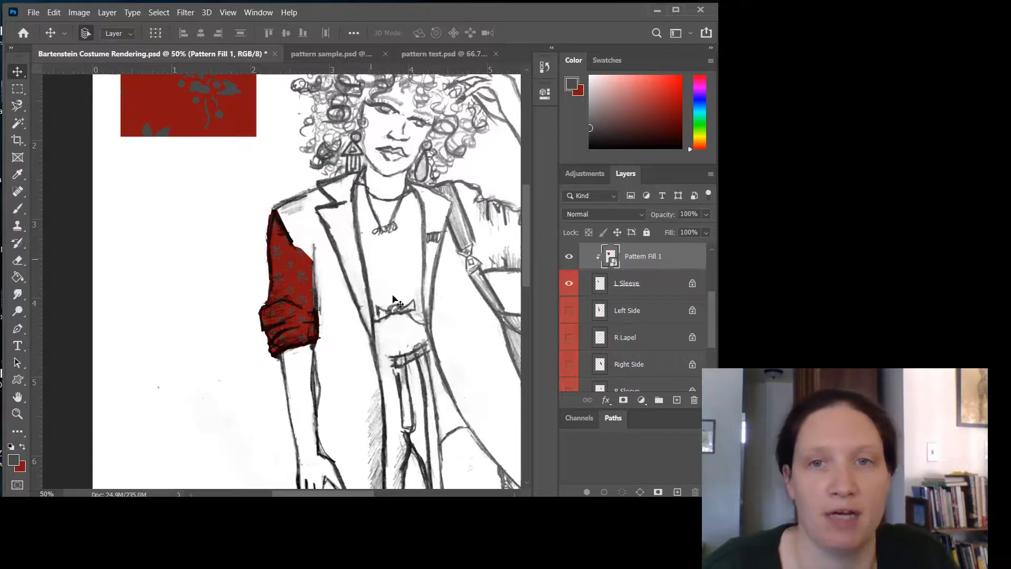
# - Apply the Liquify filter to Pattern Fill 1 as a smart filter
pyautogui.click(181, 13)
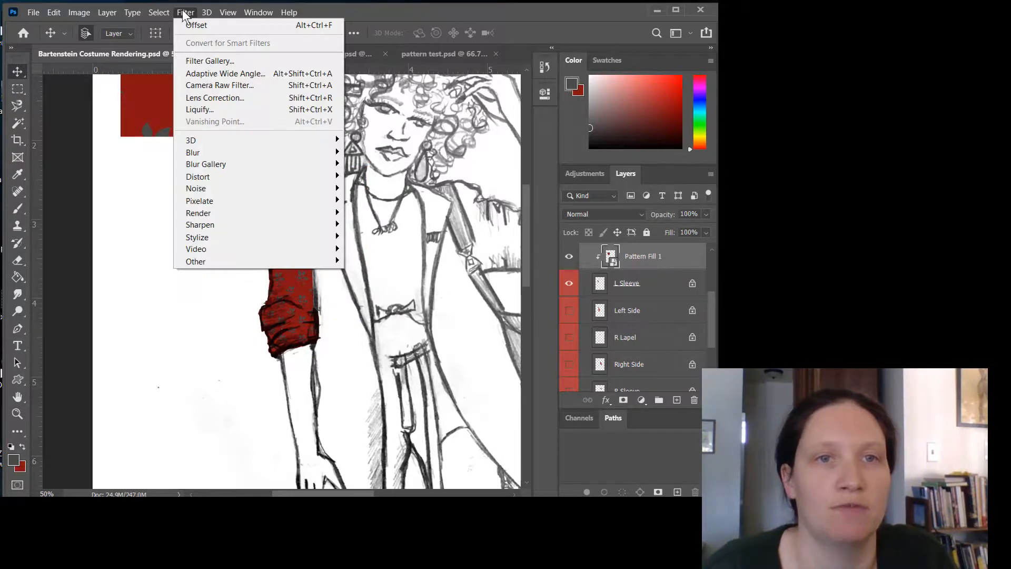
pyautogui.click(207, 109)
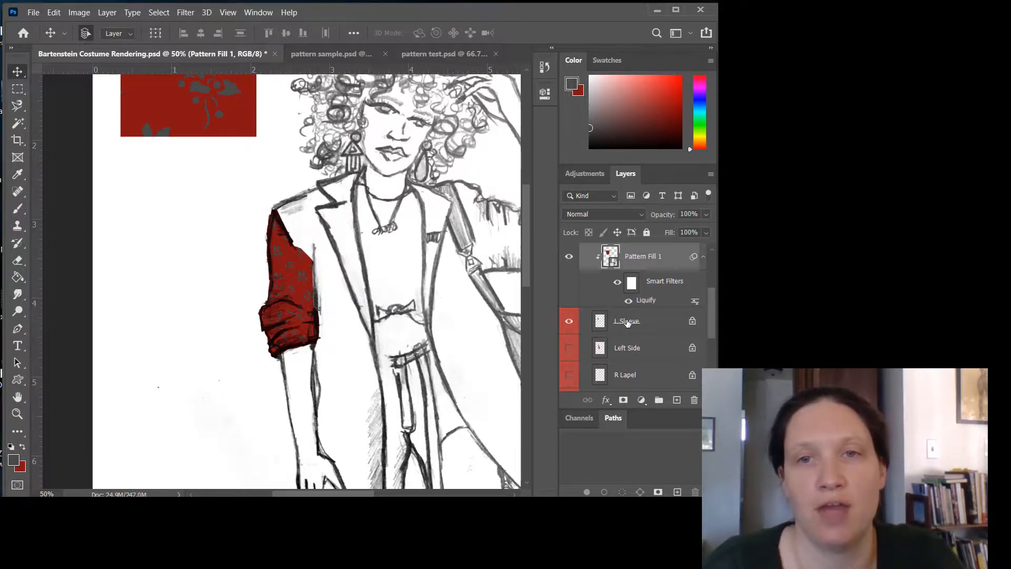
# - Show the Left Side layer and make it active, and hide L Sleeve
pyautogui.scroll(-1, 634, 316)
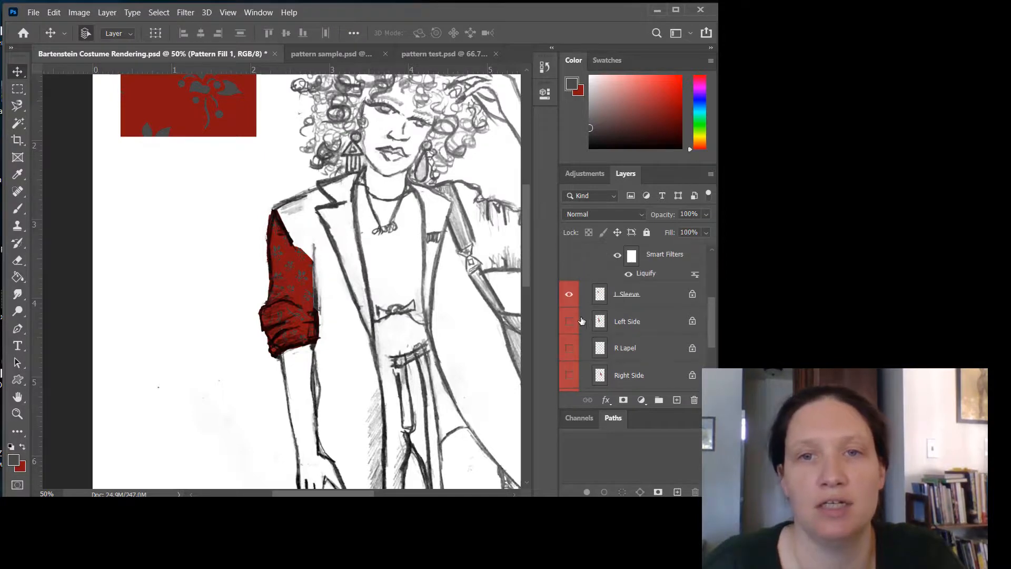
pyautogui.click(568, 321)
pyautogui.click(569, 321)
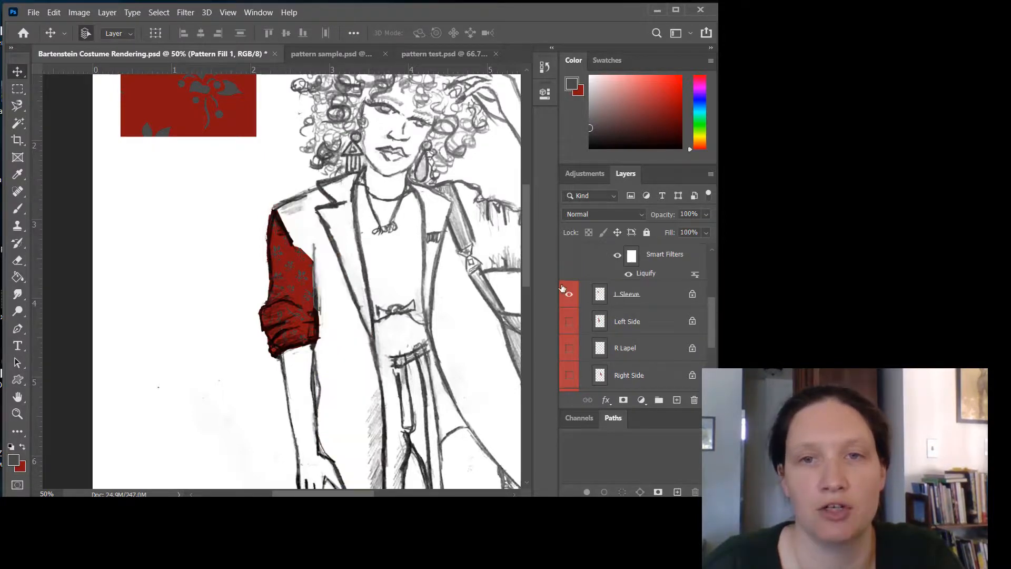
pyautogui.click(569, 296)
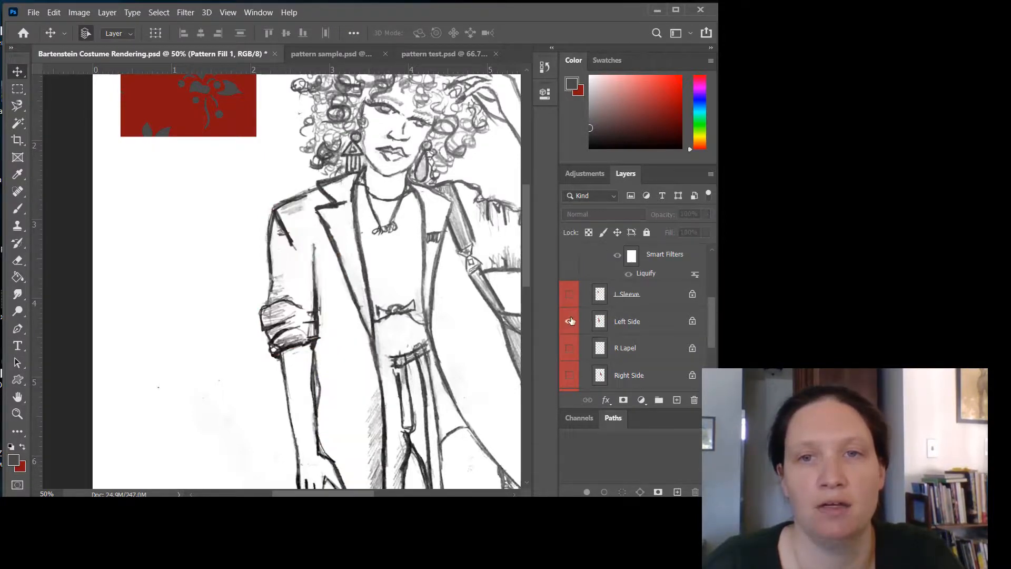
pyautogui.click(569, 321)
pyautogui.click(568, 294)
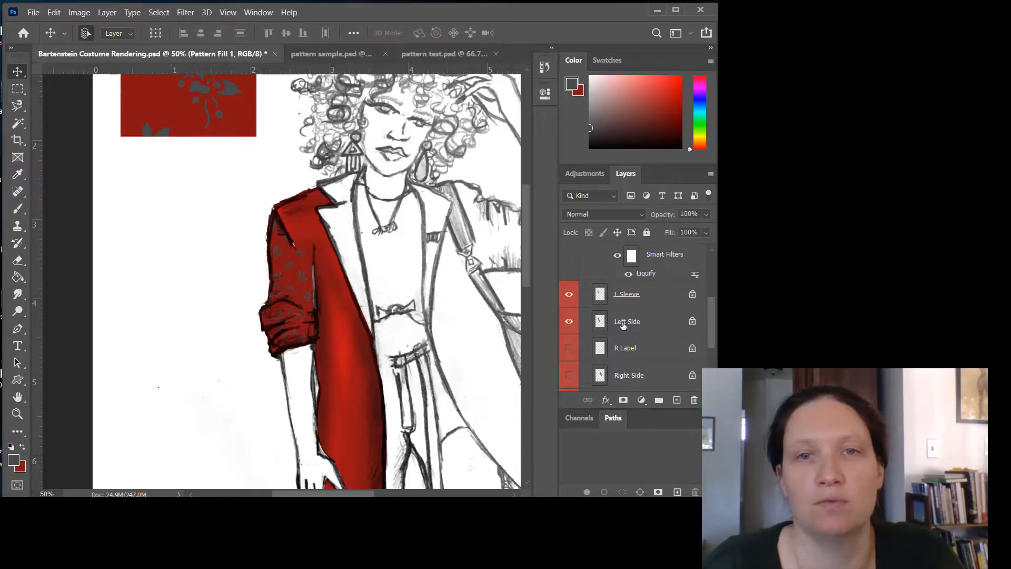
pyautogui.click(624, 325)
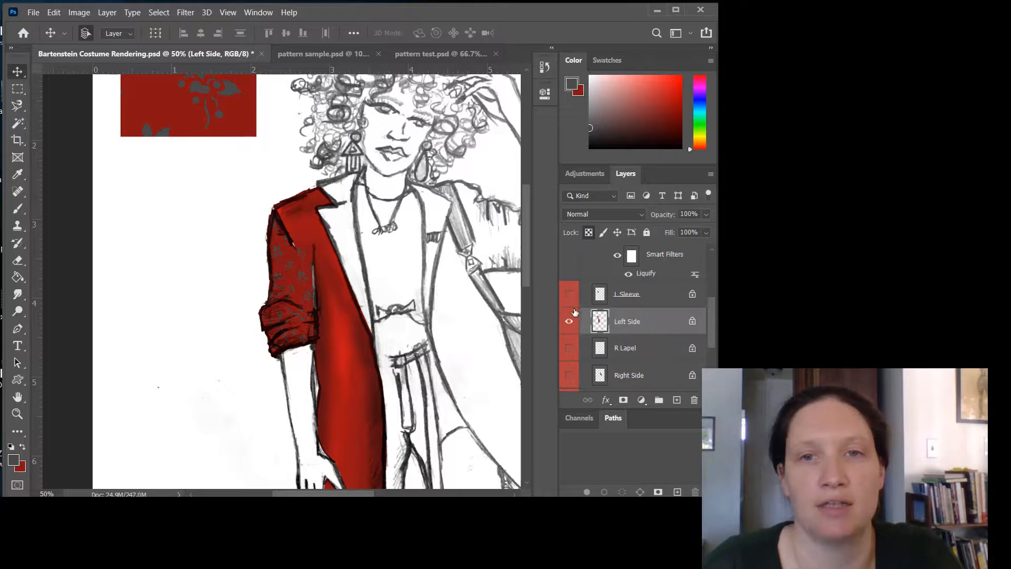
pyautogui.click(569, 294)
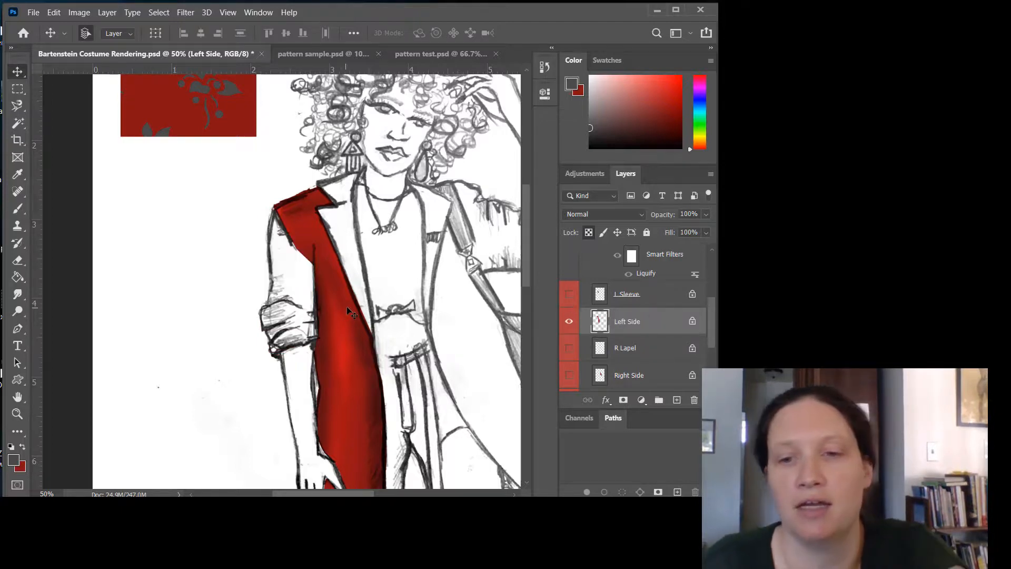
# - Make a rectangular marquee selection enclosing the whole Left Side piece of the coat, from above the shoulder to below the hem
pyautogui.moveTo(342, 311); pyautogui.dragTo(353, 306)
pyautogui.hotkey('ctrl', '-')
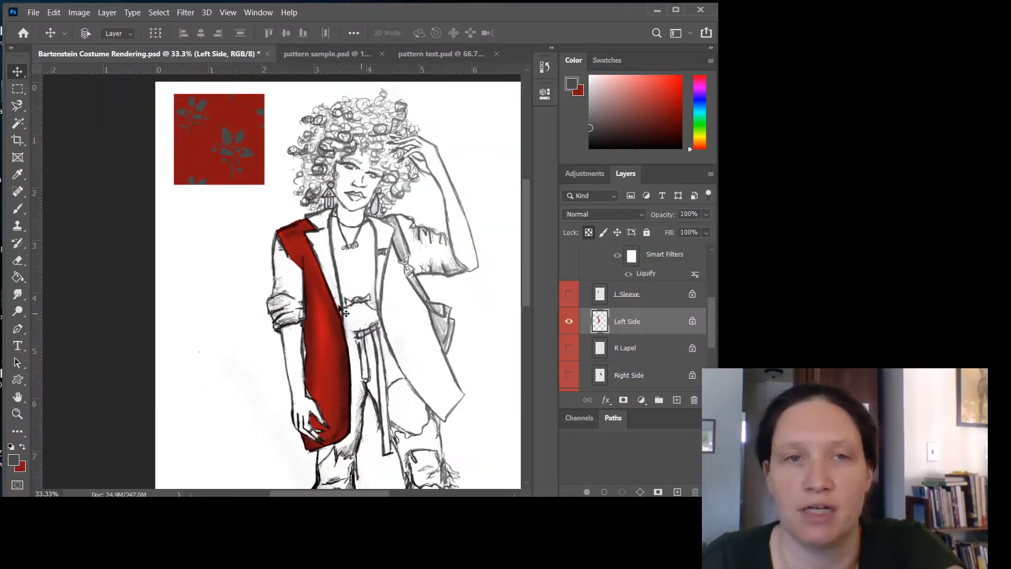
pyautogui.press('m')
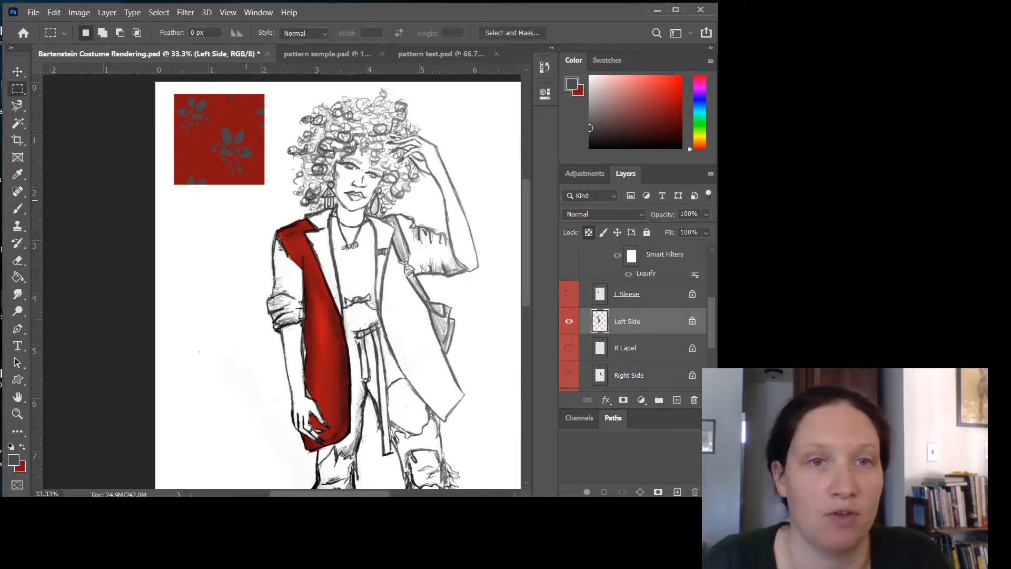
pyautogui.moveTo(243, 201); pyautogui.dragTo(379, 471)
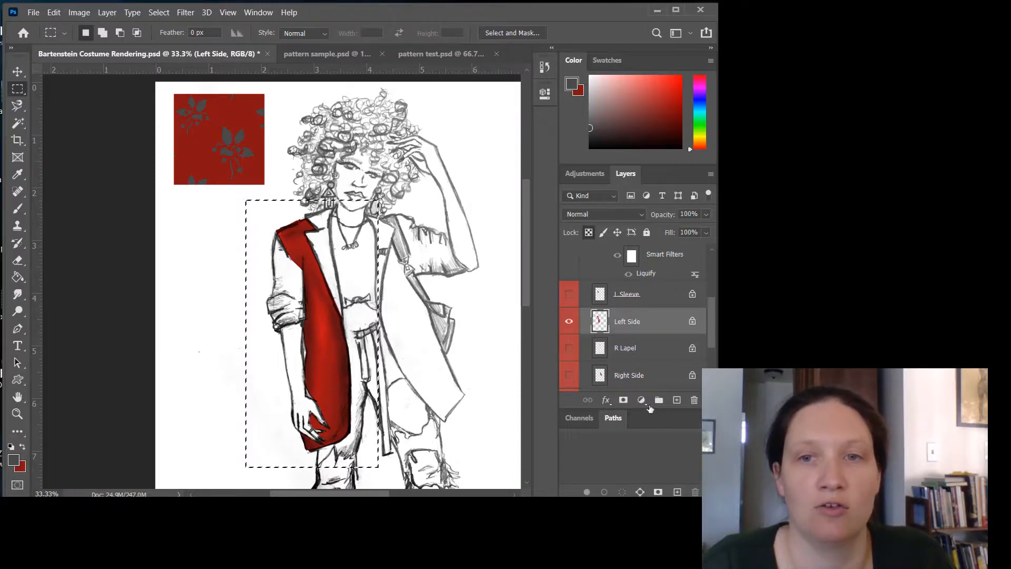
# - Add a pattern fill layer above Left Side from the selection, using the red floral pattern at 25% scale
pyautogui.click(641, 400)
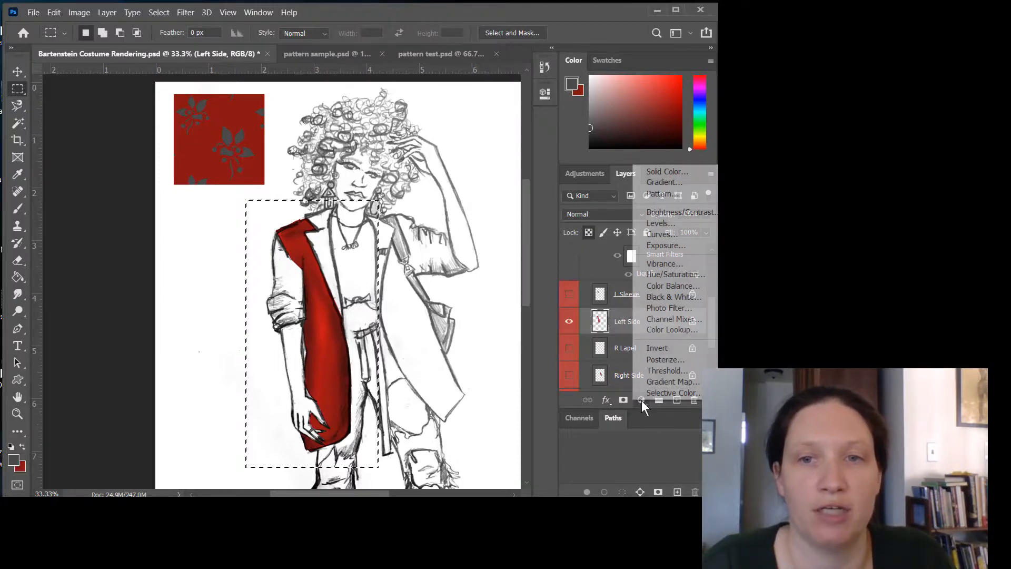
pyautogui.click(677, 194)
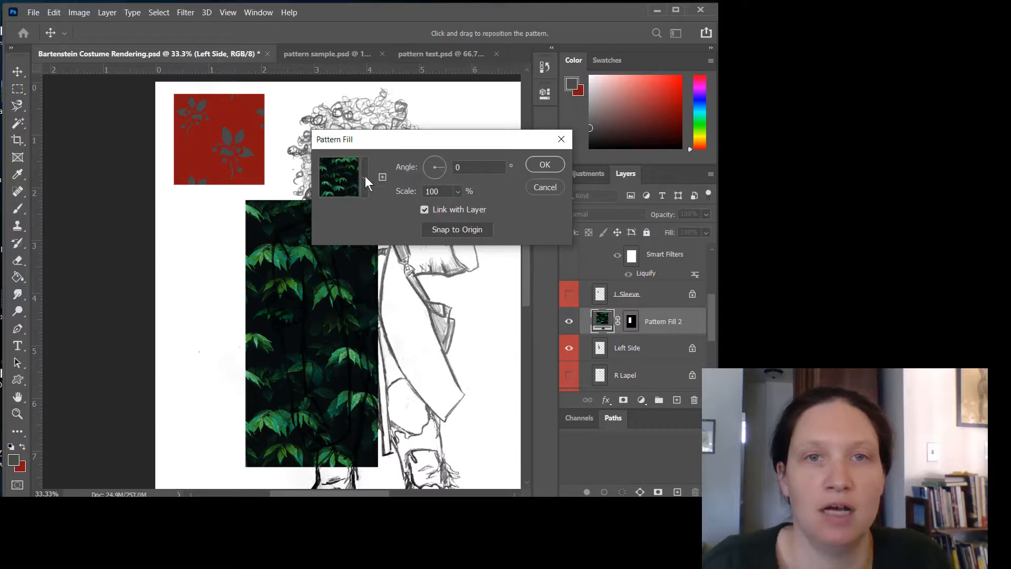
pyautogui.click(364, 176)
pyautogui.click(360, 274)
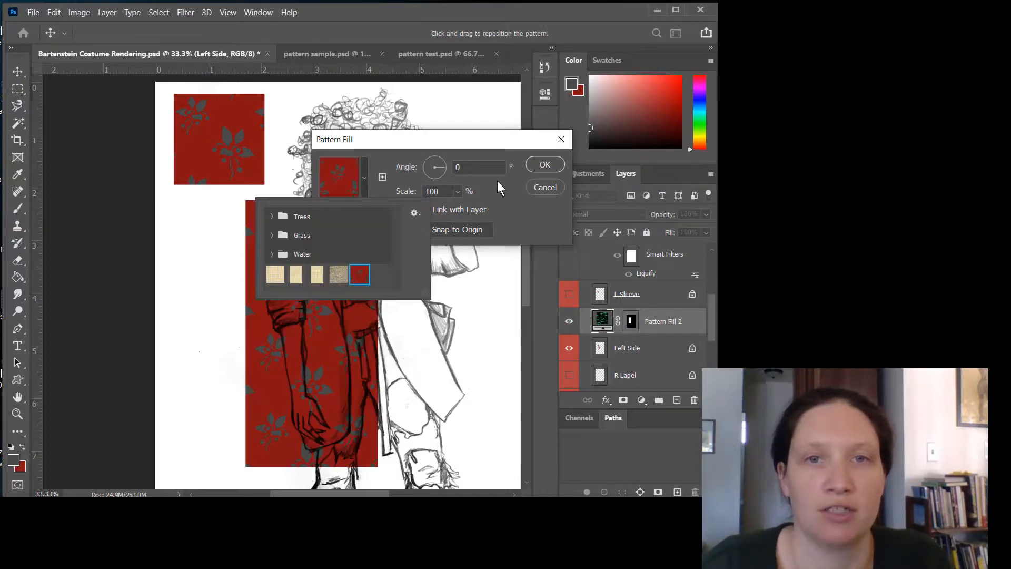
pyautogui.click(445, 190)
pyautogui.doubleClick(431, 191)
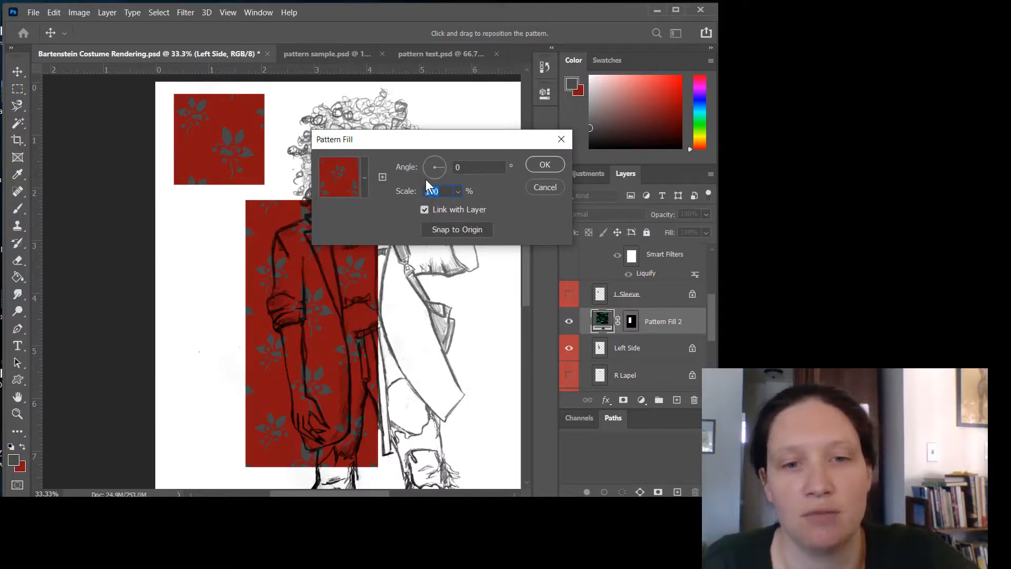
pyautogui.write('25')
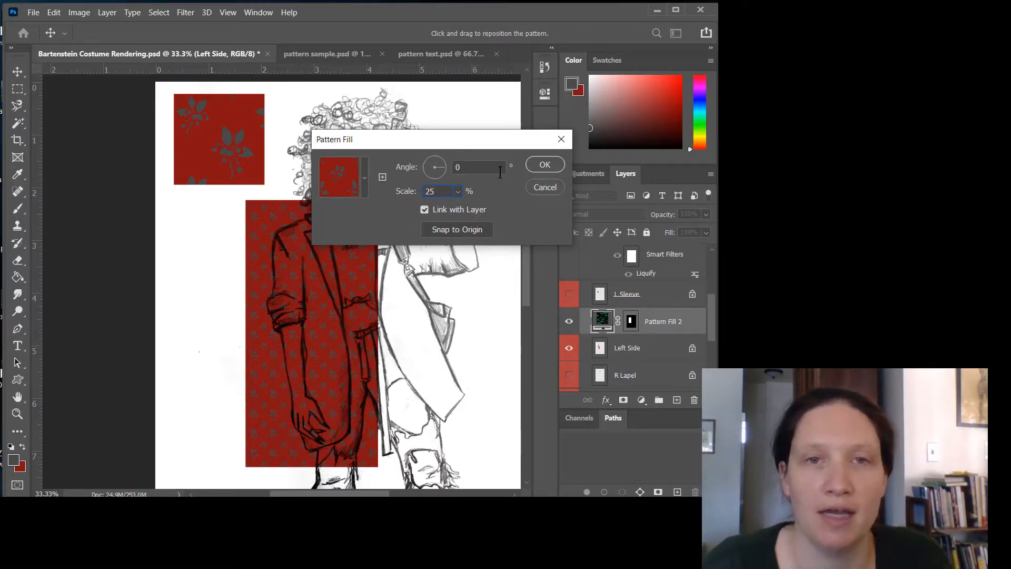
# - Rotate the fill's pattern to an angle of 24.62° and clip Pattern Fill 2 to the Left Side layer
pyautogui.click(442, 169)
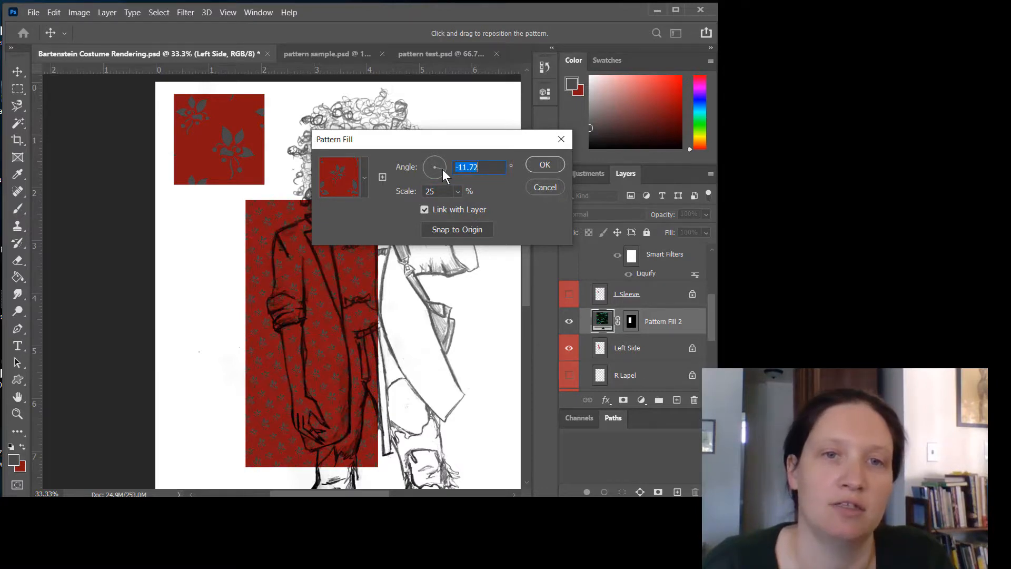
pyautogui.click(443, 165)
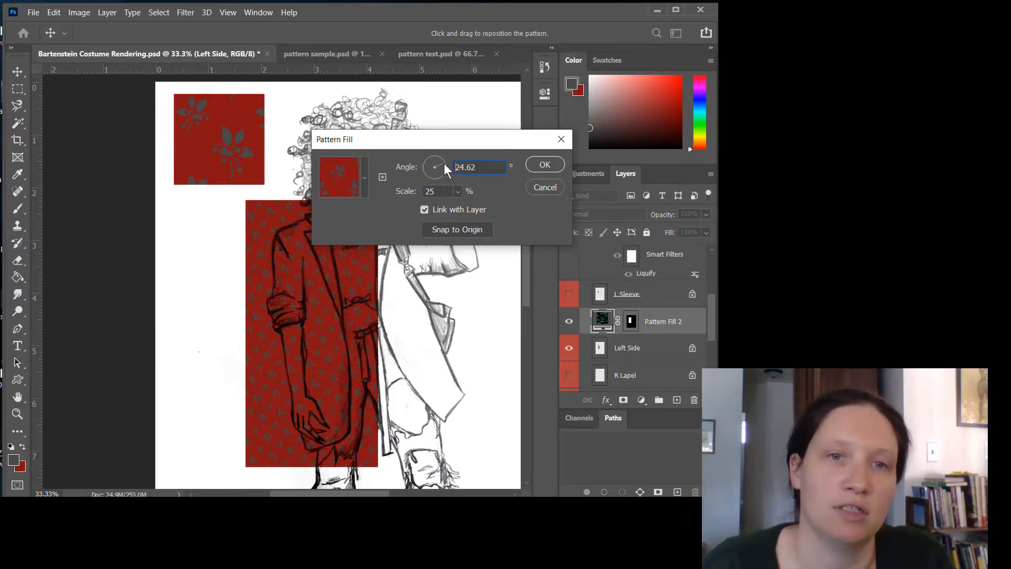
pyautogui.click(539, 163)
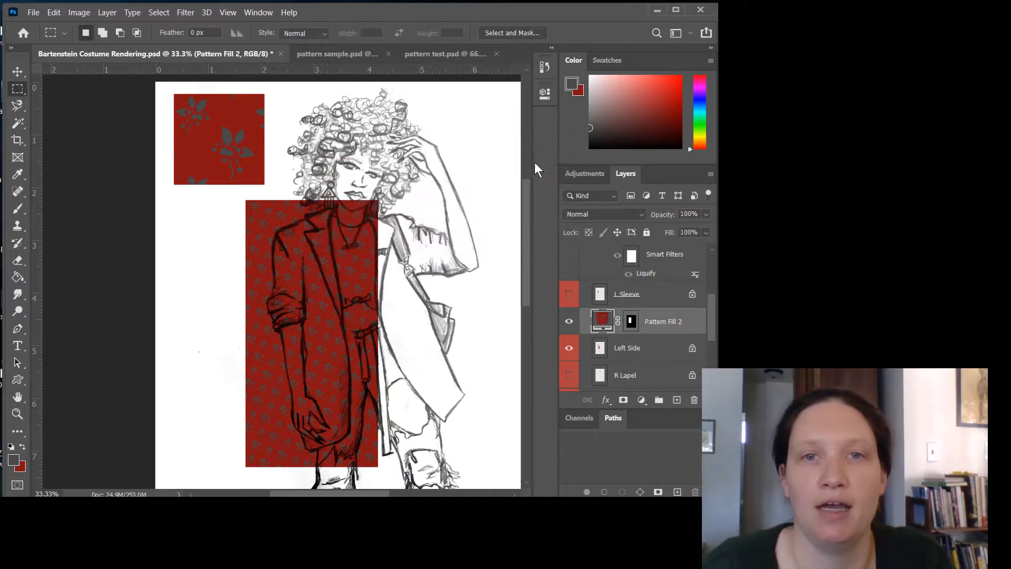
pyautogui.keyDown('alt'); pyautogui.click(653, 333); pyautogui.keyUp('alt')
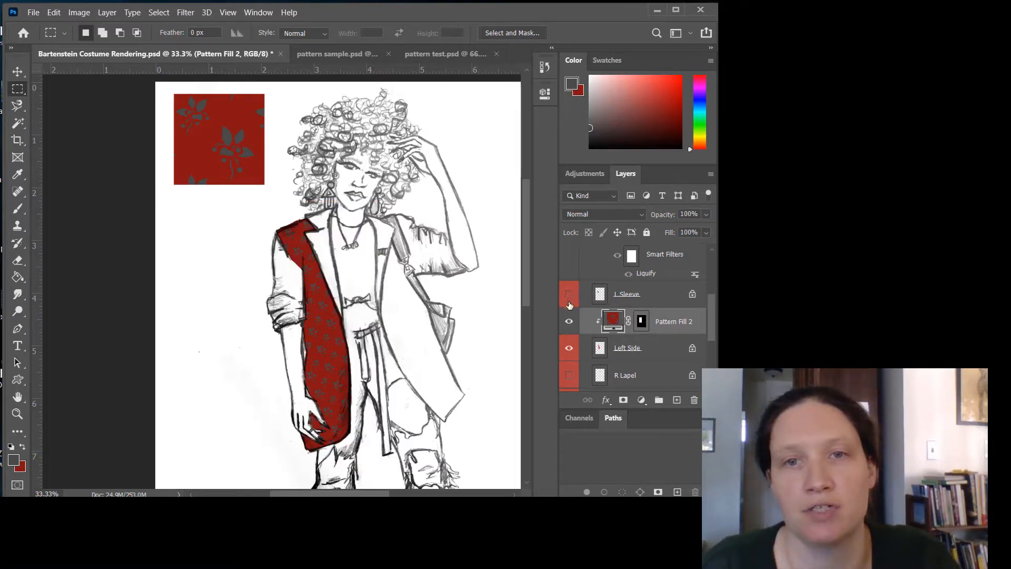
# - Make the L Sleeve, R Lapel and L lapel layers visible again alongside the patterned Left Side
pyautogui.scroll(1, 569, 307)
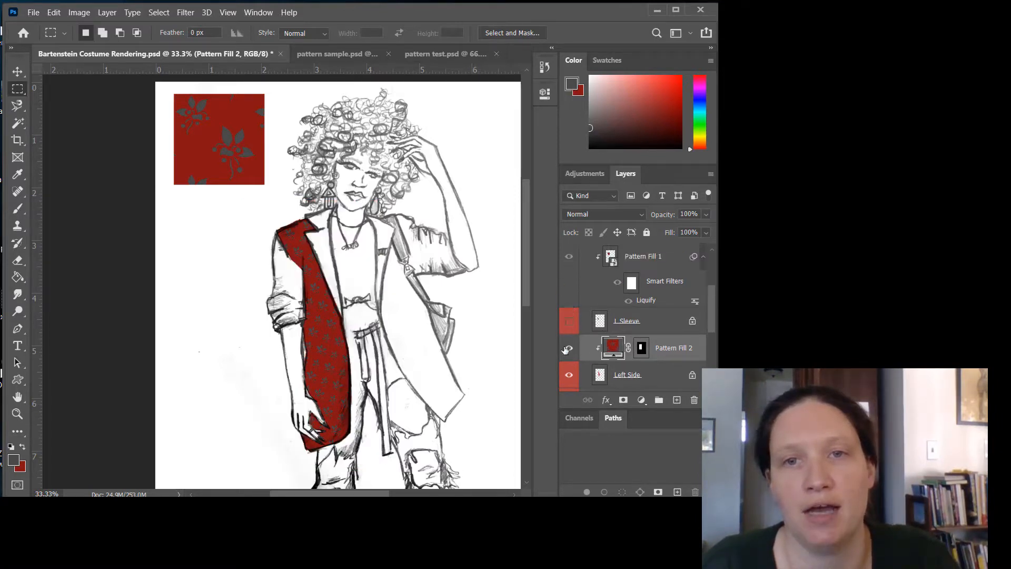
pyautogui.click(569, 324)
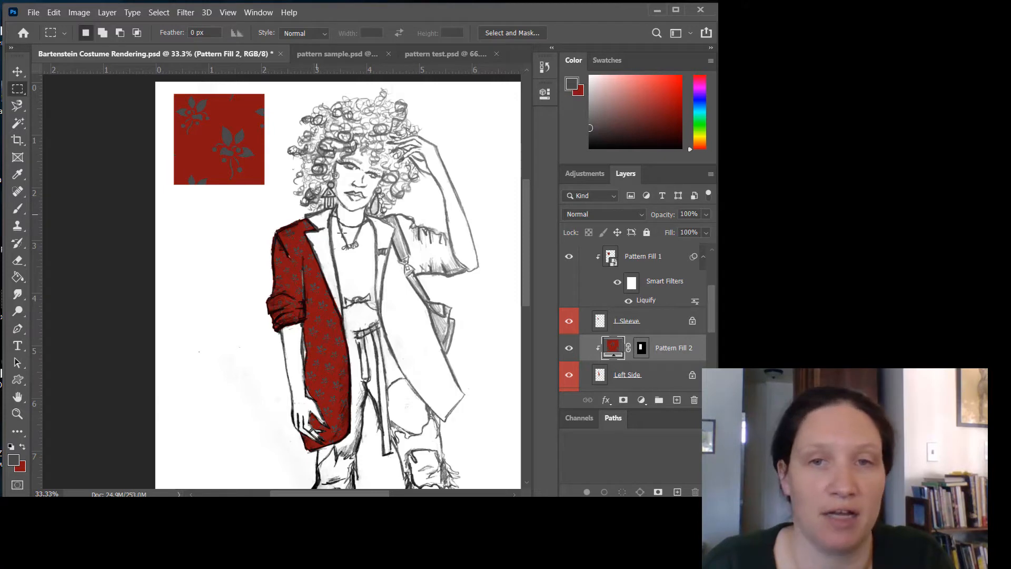
pyautogui.scroll(-3, 571, 346)
pyautogui.scroll(1, 569, 348)
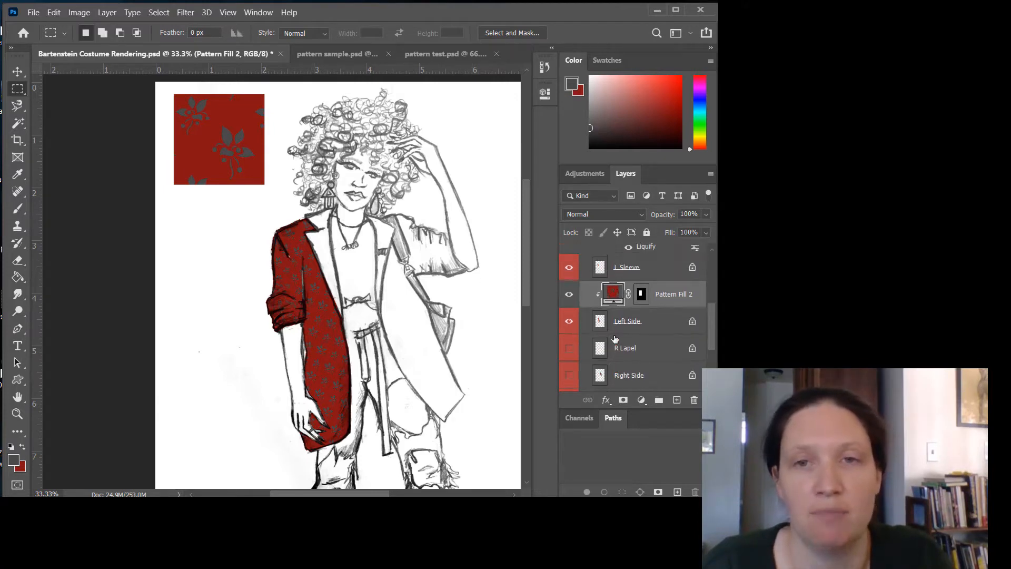
pyautogui.click(568, 348)
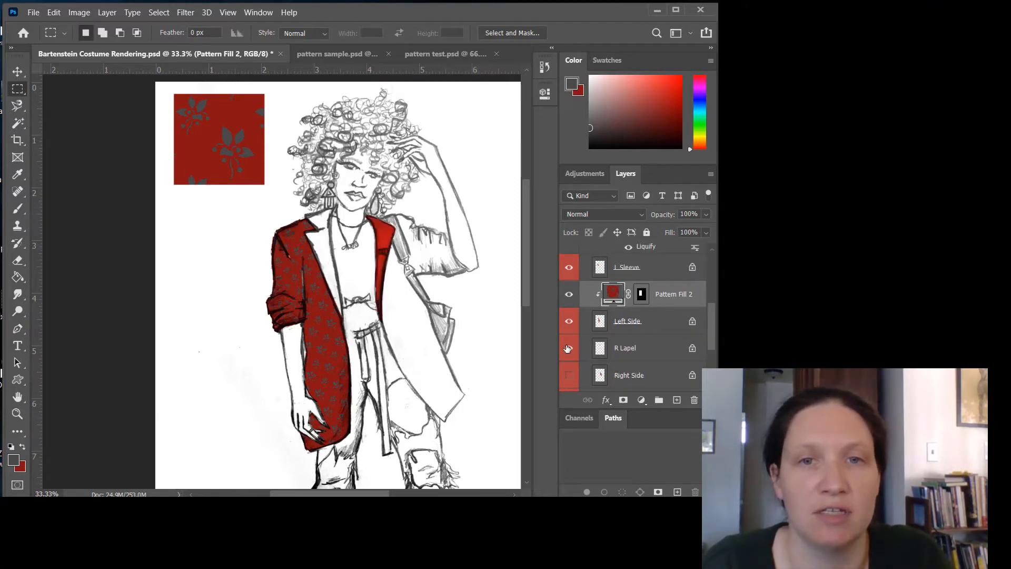
pyautogui.scroll(3, 568, 347)
pyautogui.scroll(-2, 569, 345)
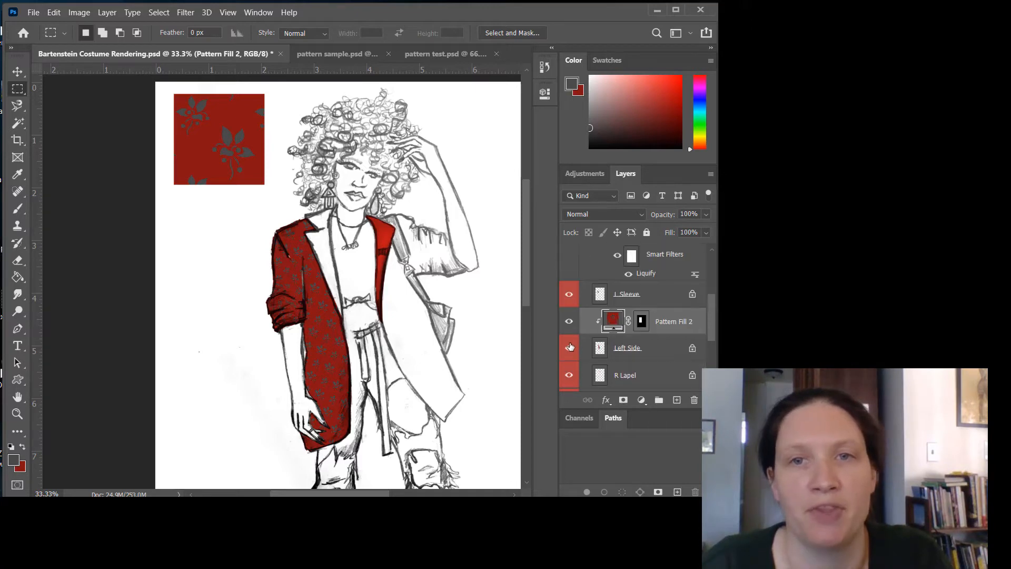
pyautogui.scroll(-1, 568, 326)
pyautogui.scroll(2, 569, 324)
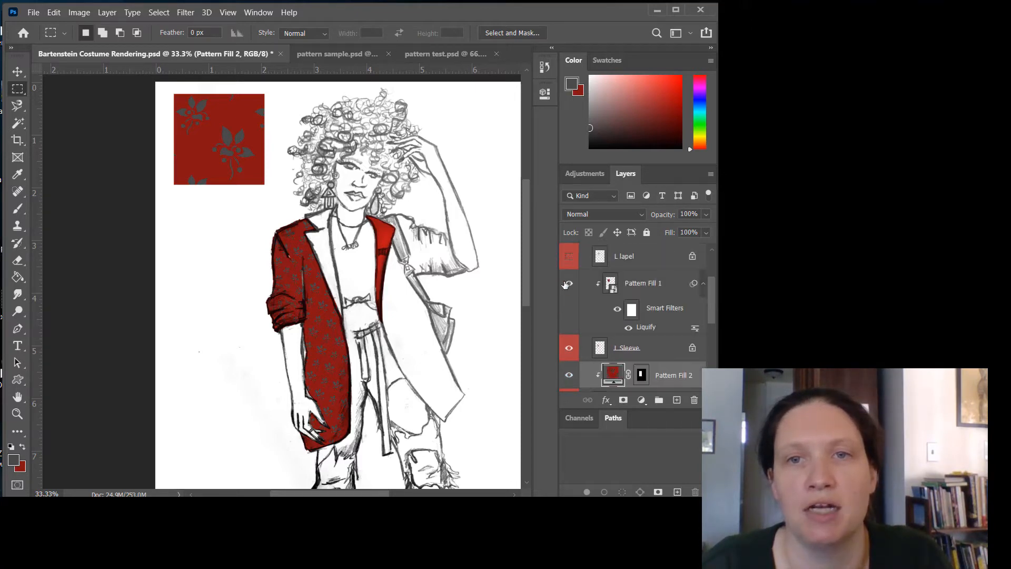
pyautogui.click(567, 257)
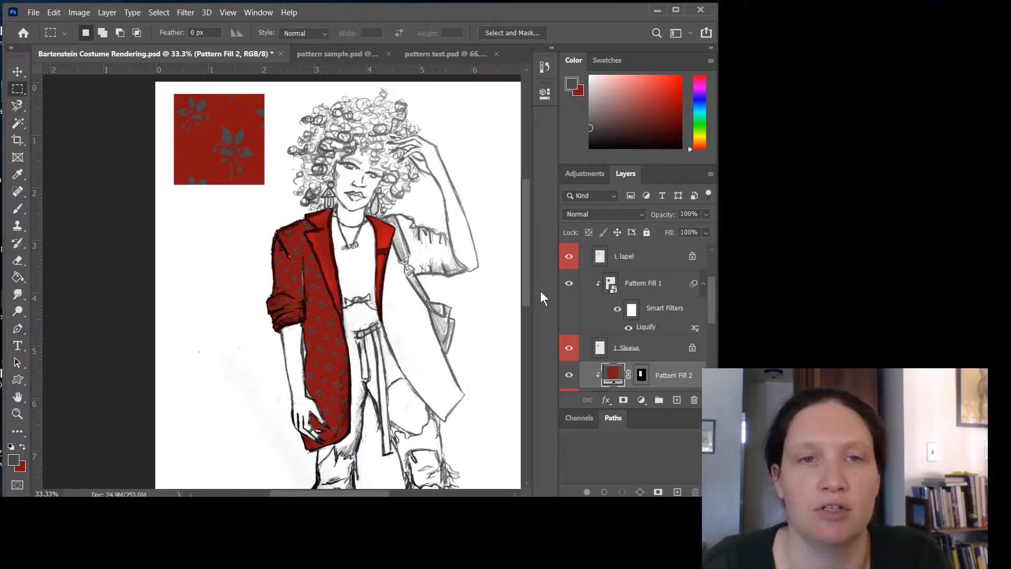